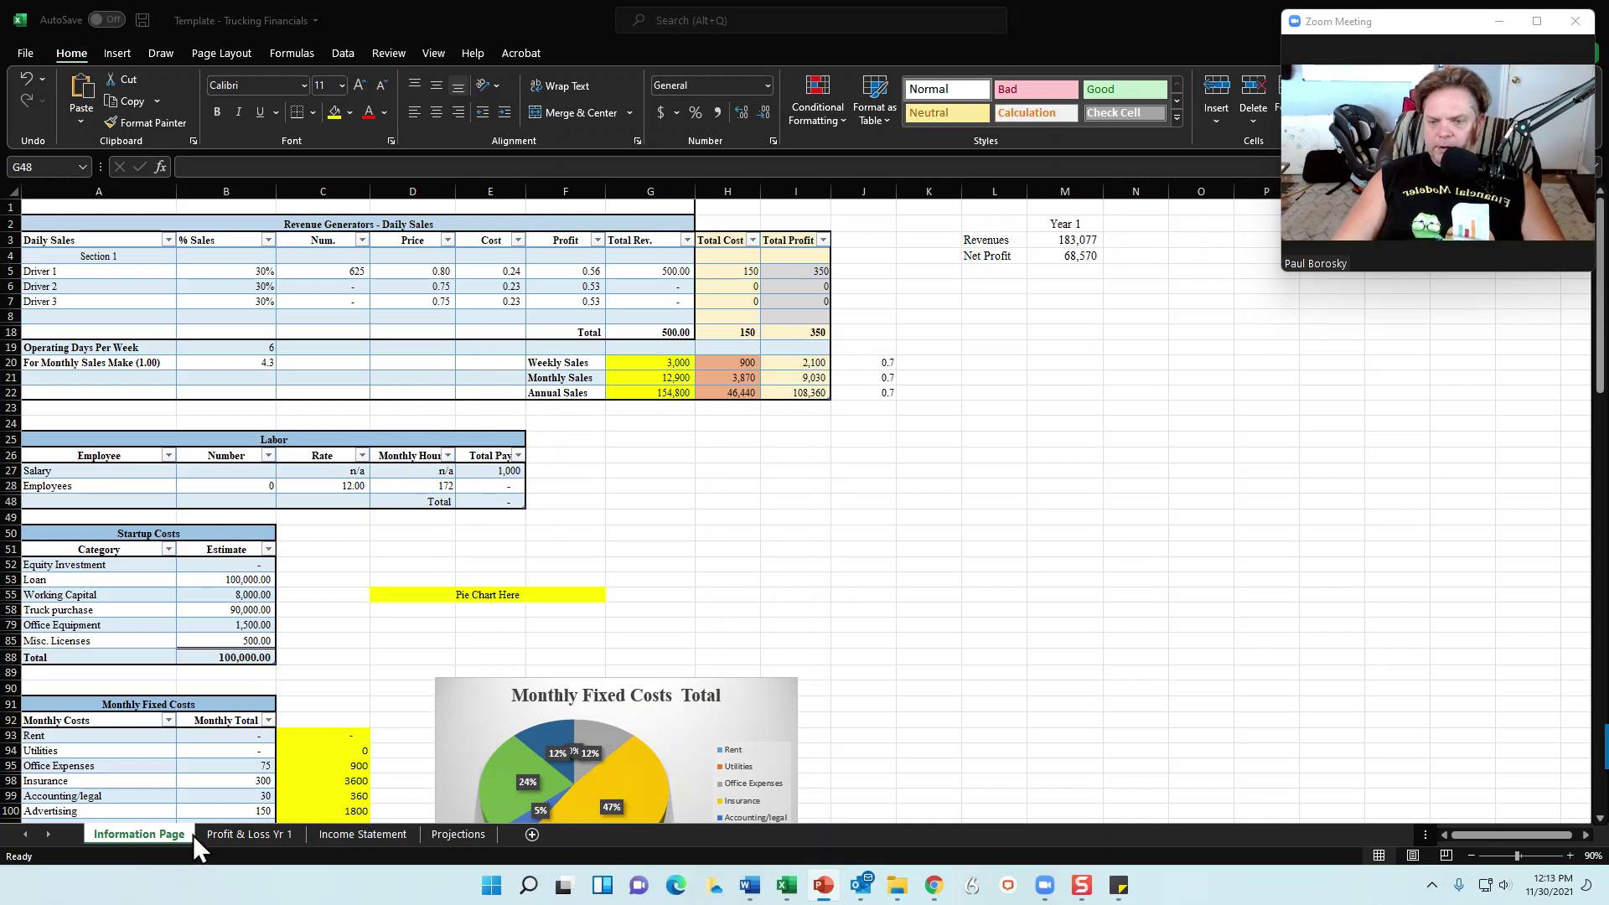
Look through the Profit & Loss Yr 1, Income Statement and Projections sheets and return to the Information Page.
click(249, 837)
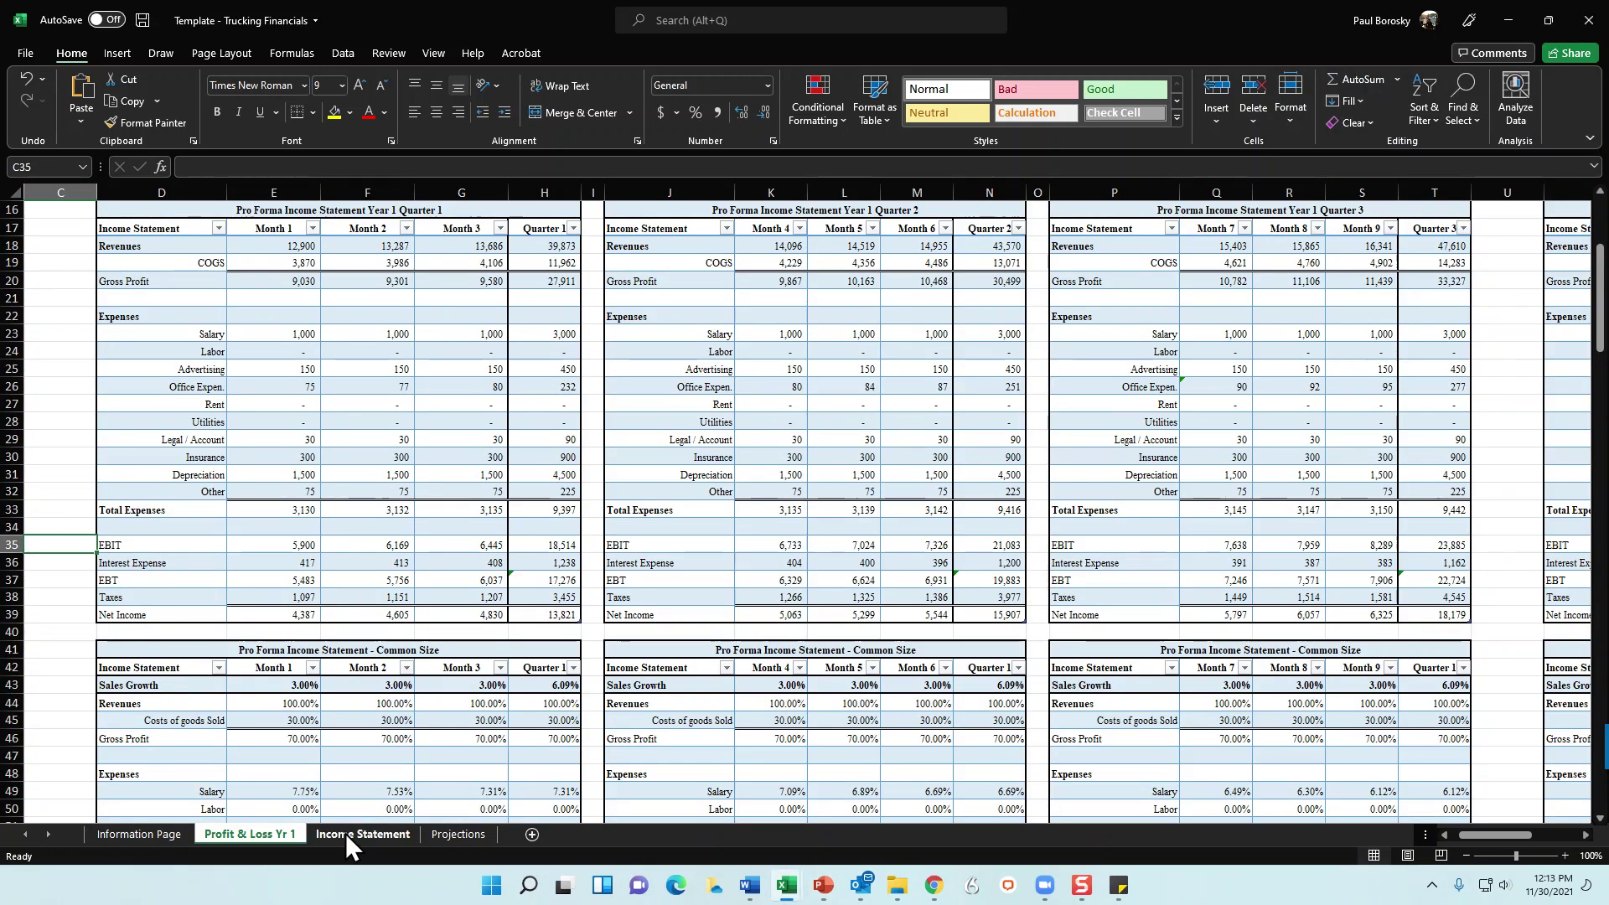
click(355, 834)
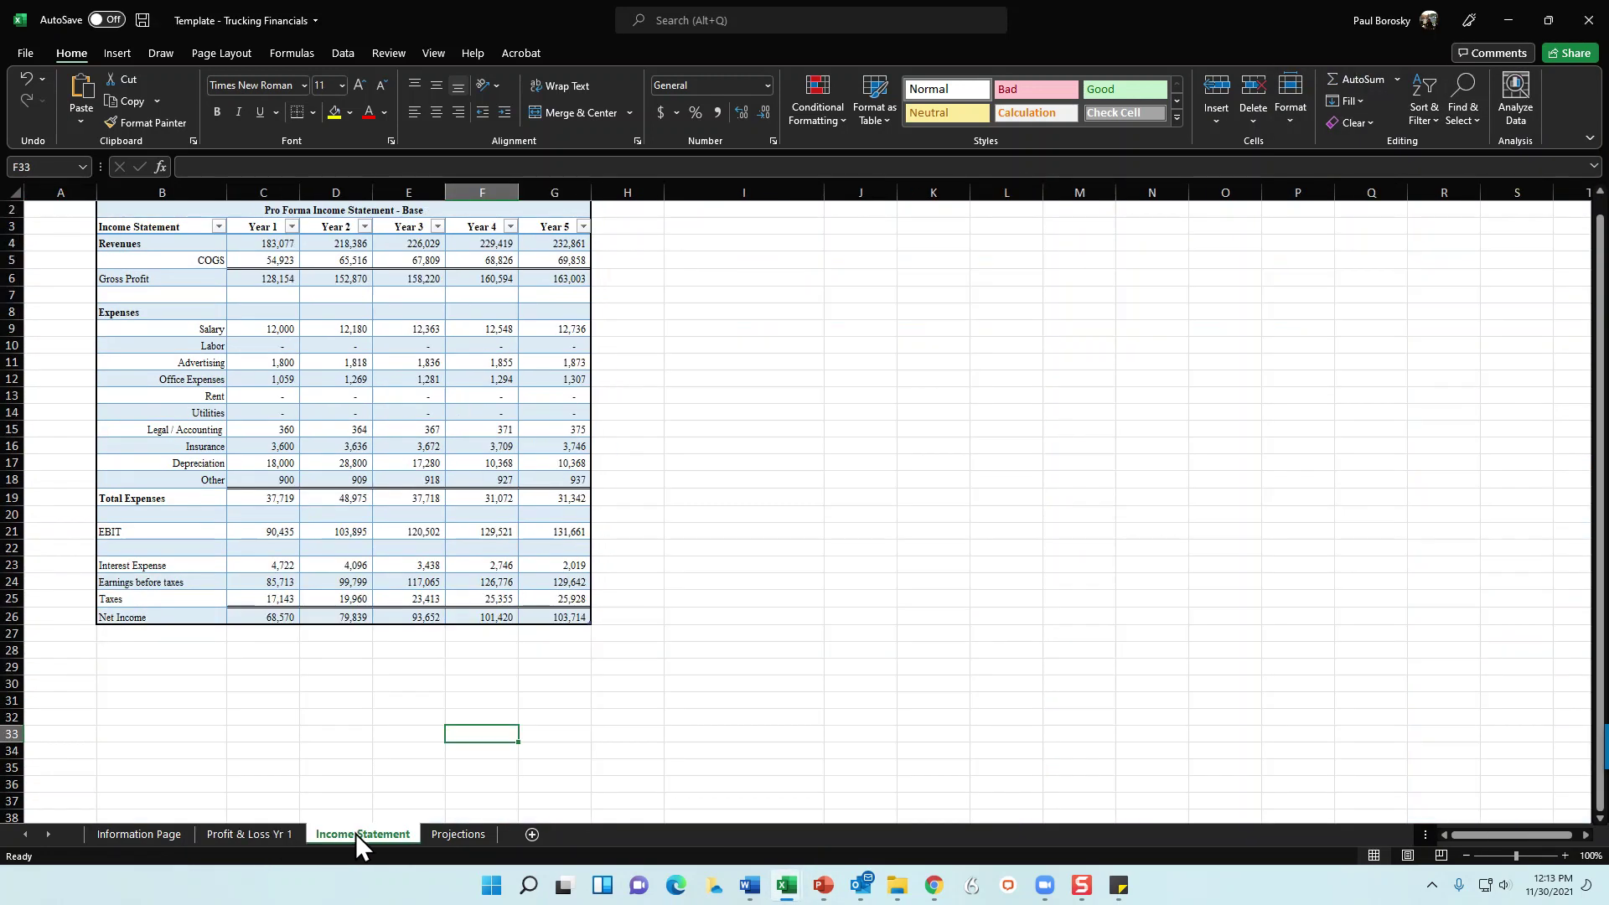
click(466, 837)
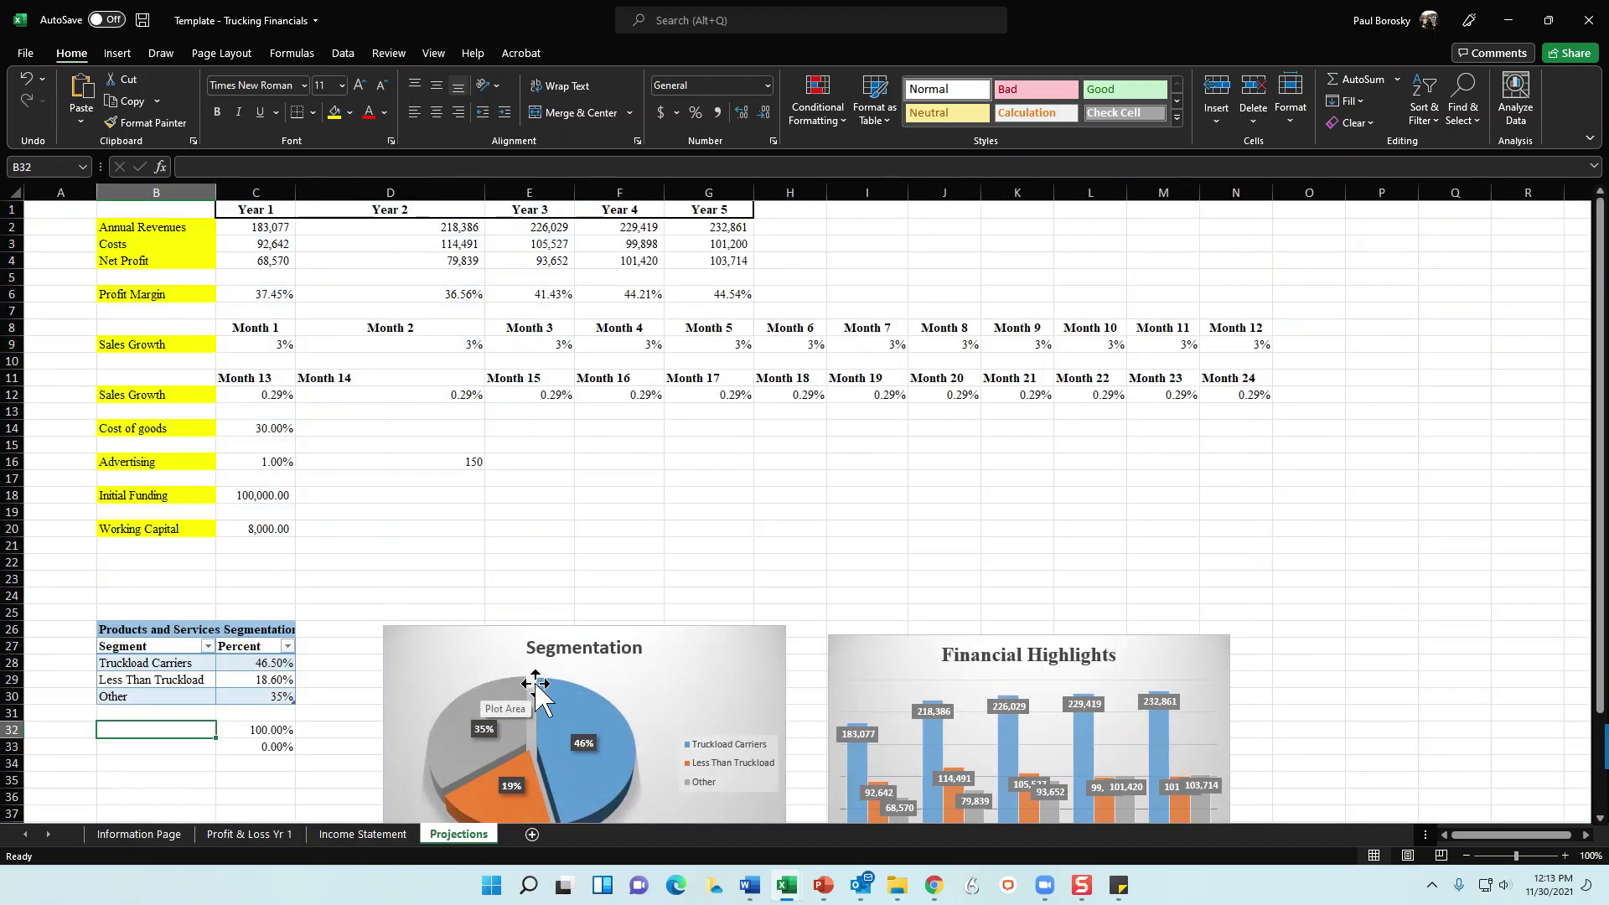
click(147, 832)
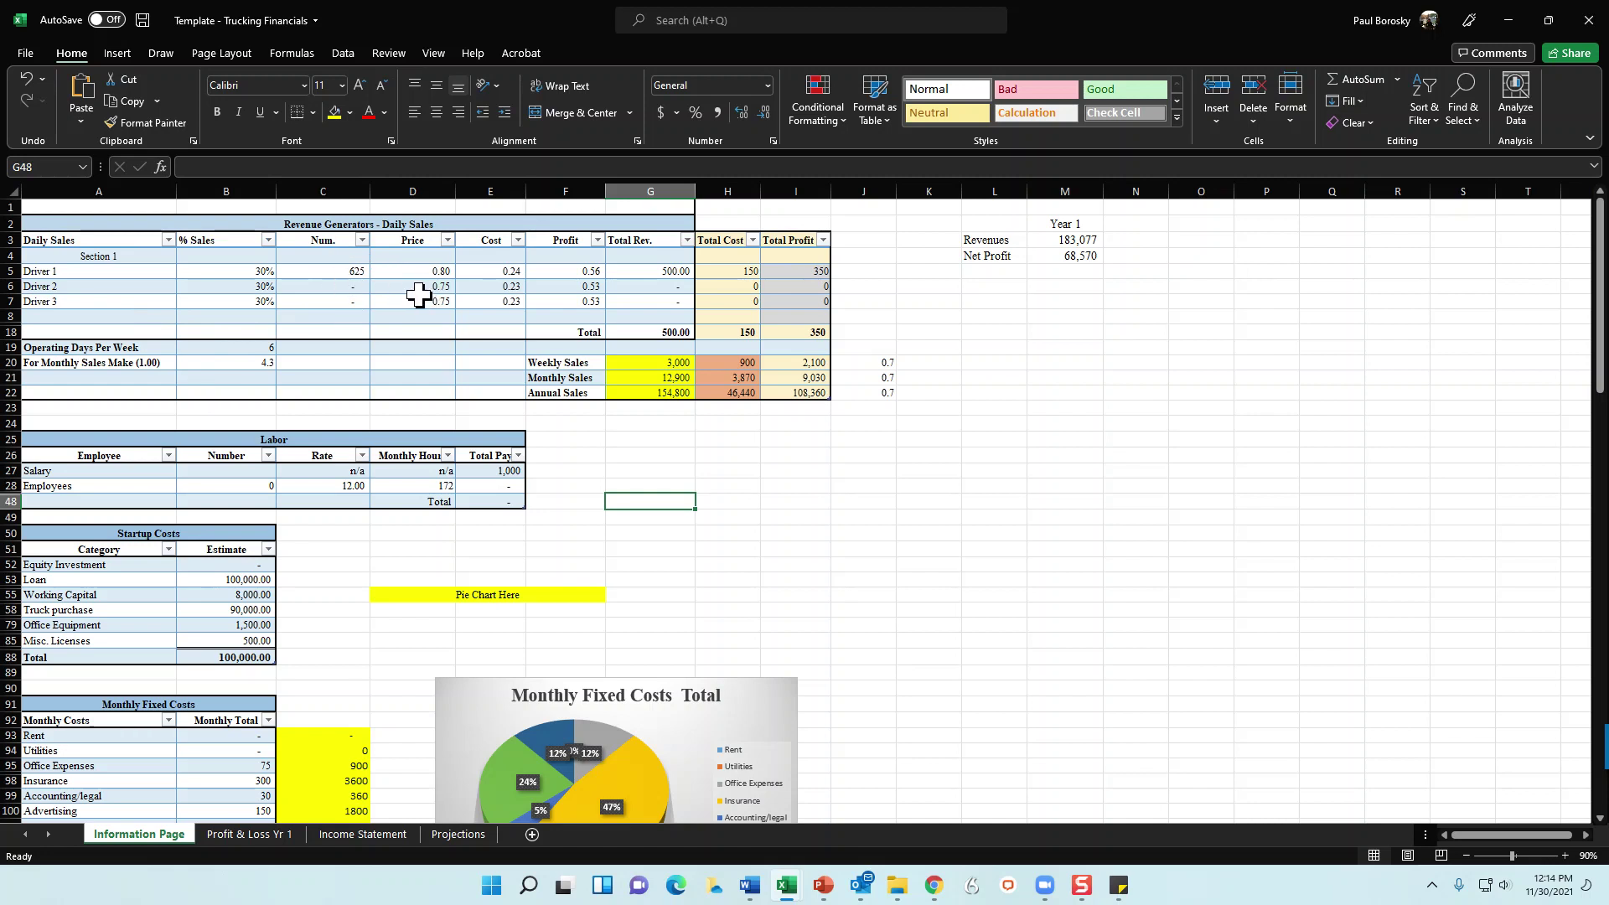
Review the Information Page's labor, startup costs, fixed costs, tax rate, growth rates and loan information sections.
scroll(314, 570, down, 1)
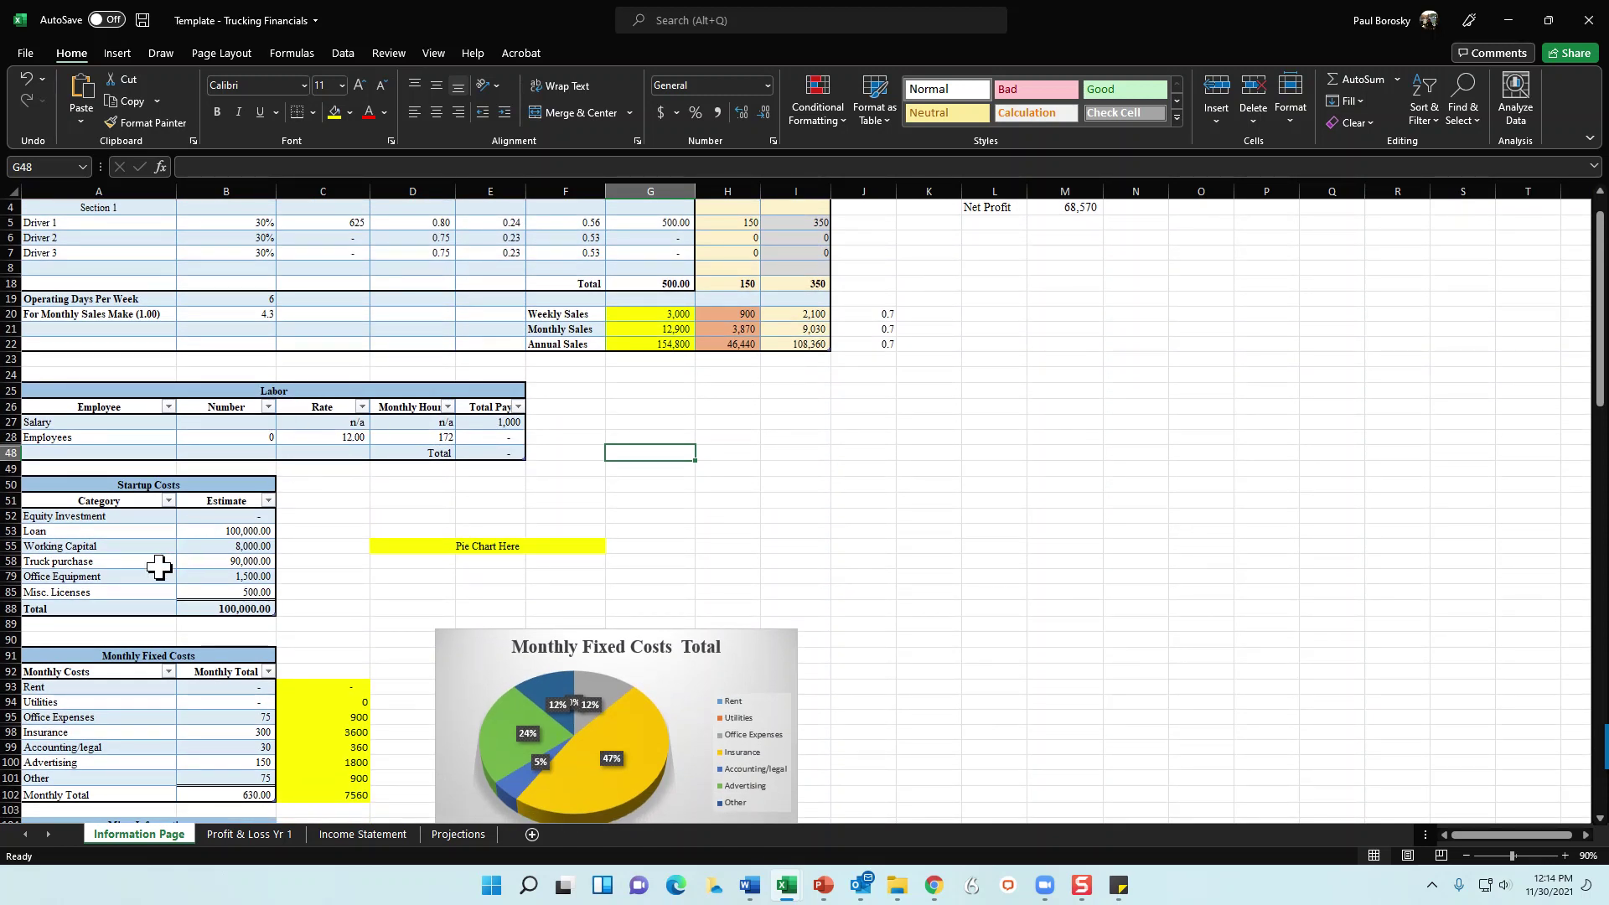
scroll(205, 604, down, 3)
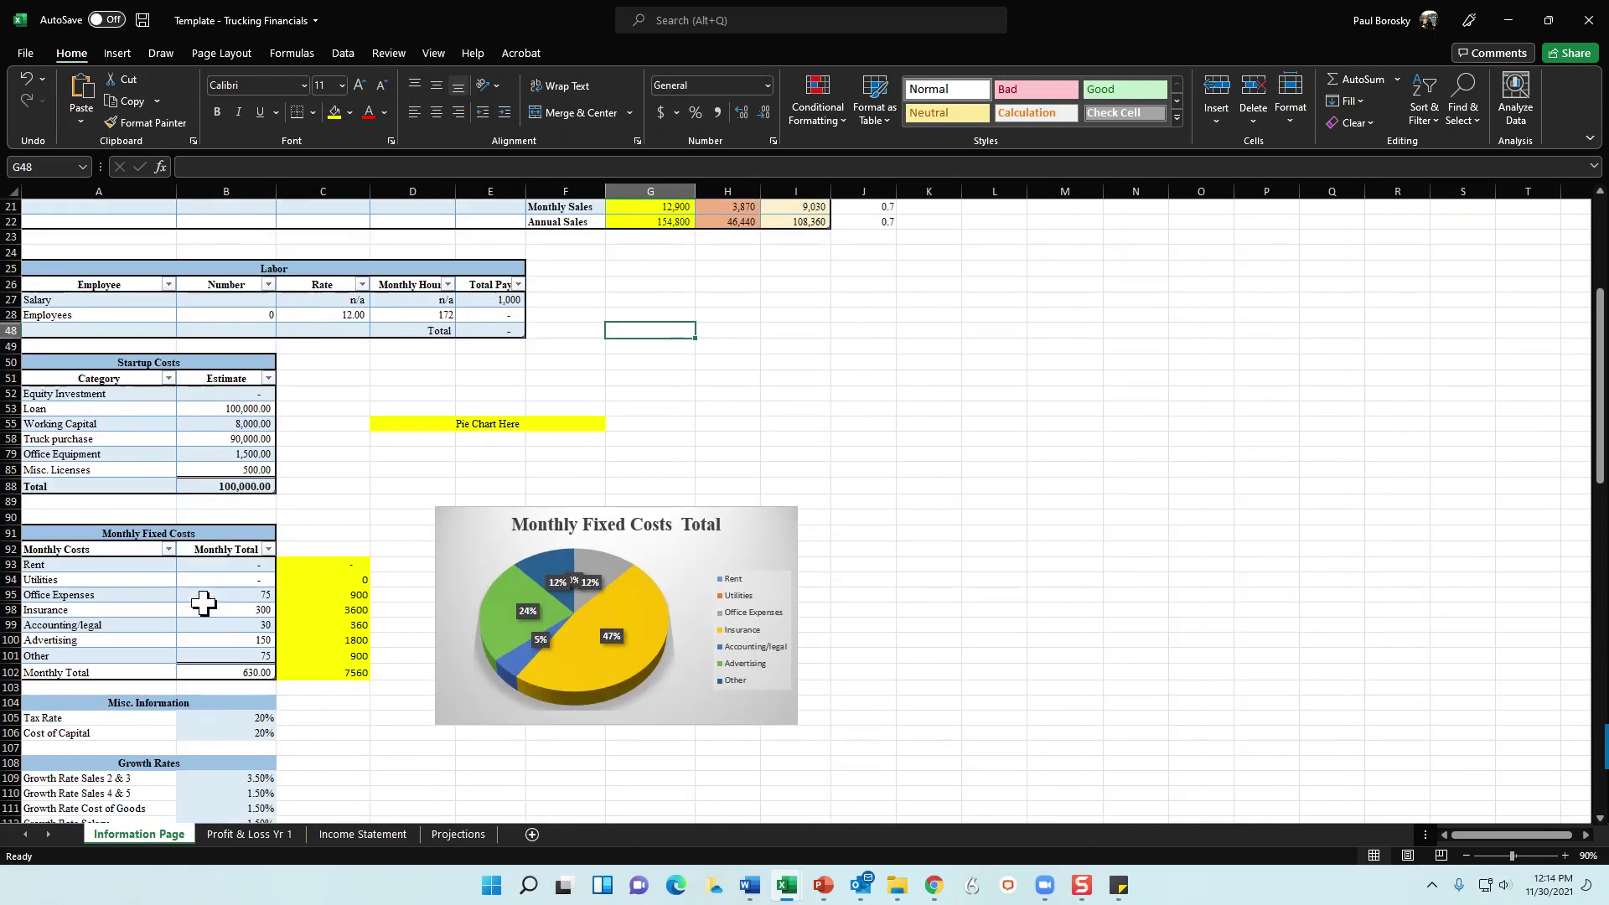
scroll(218, 645, down, 2)
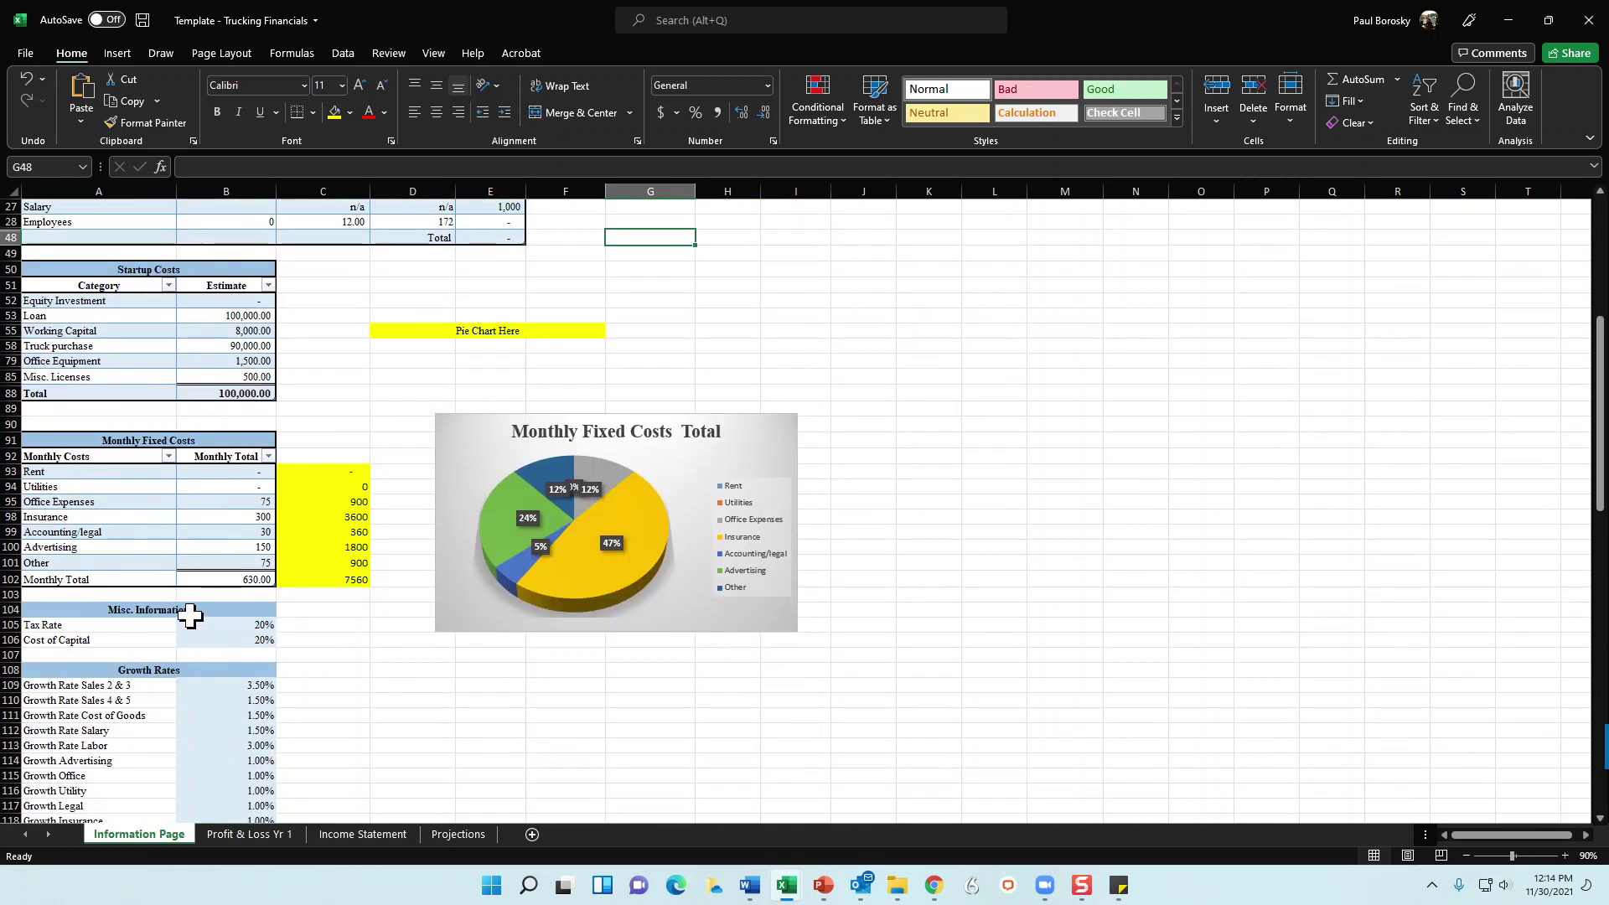
click(233, 624)
scroll(198, 702, down, 3)
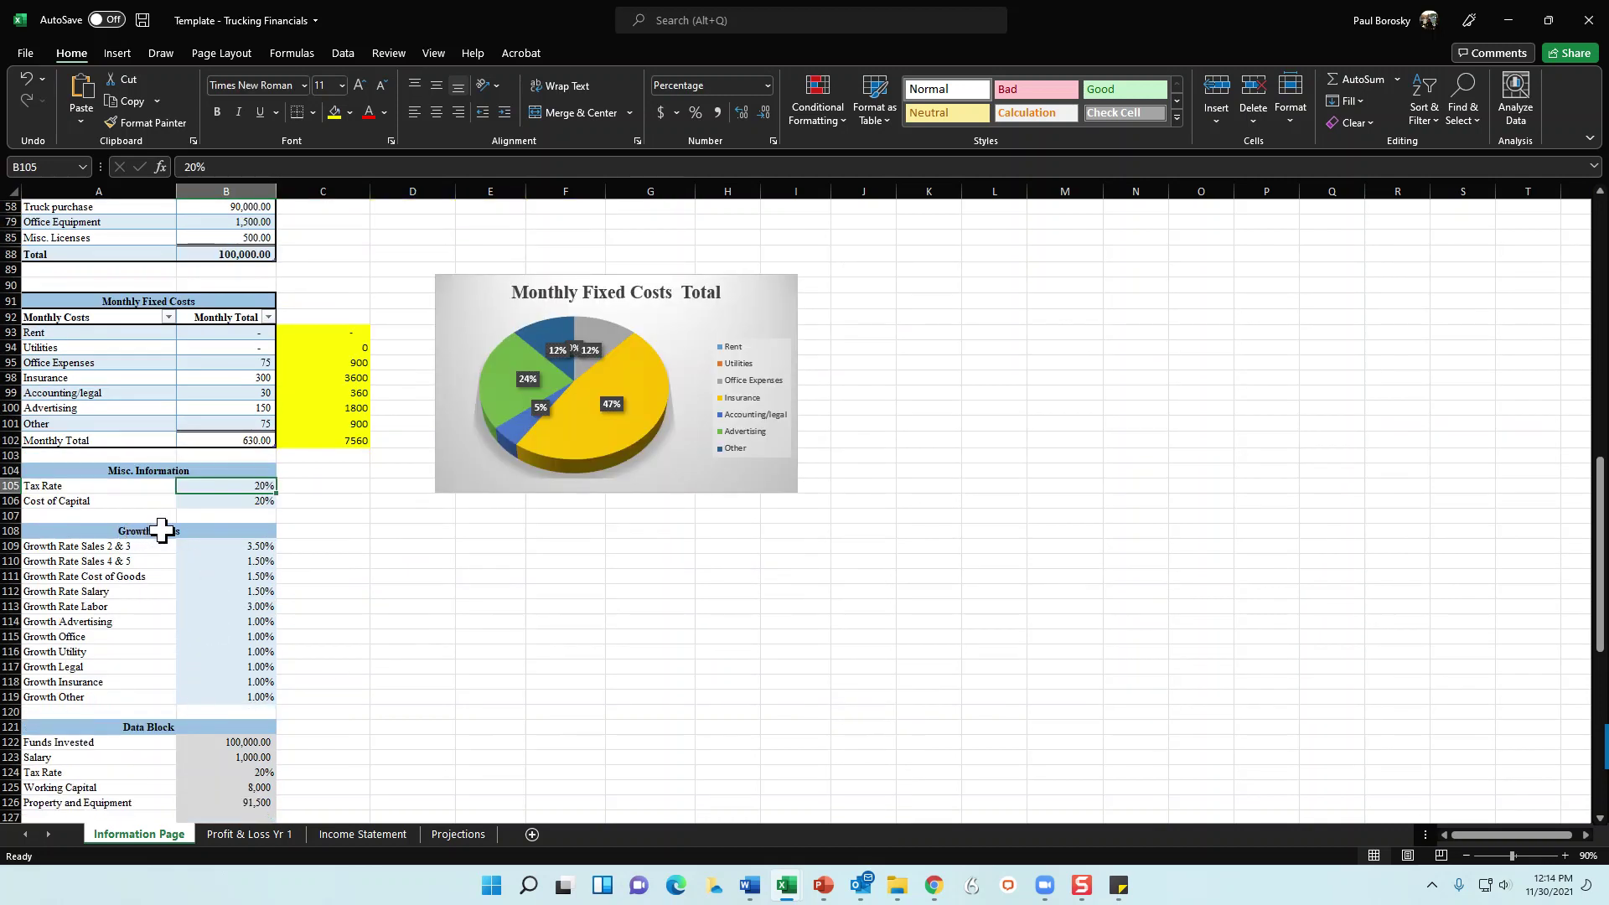
scroll(172, 563, down, 1)
scroll(251, 731, down, 5)
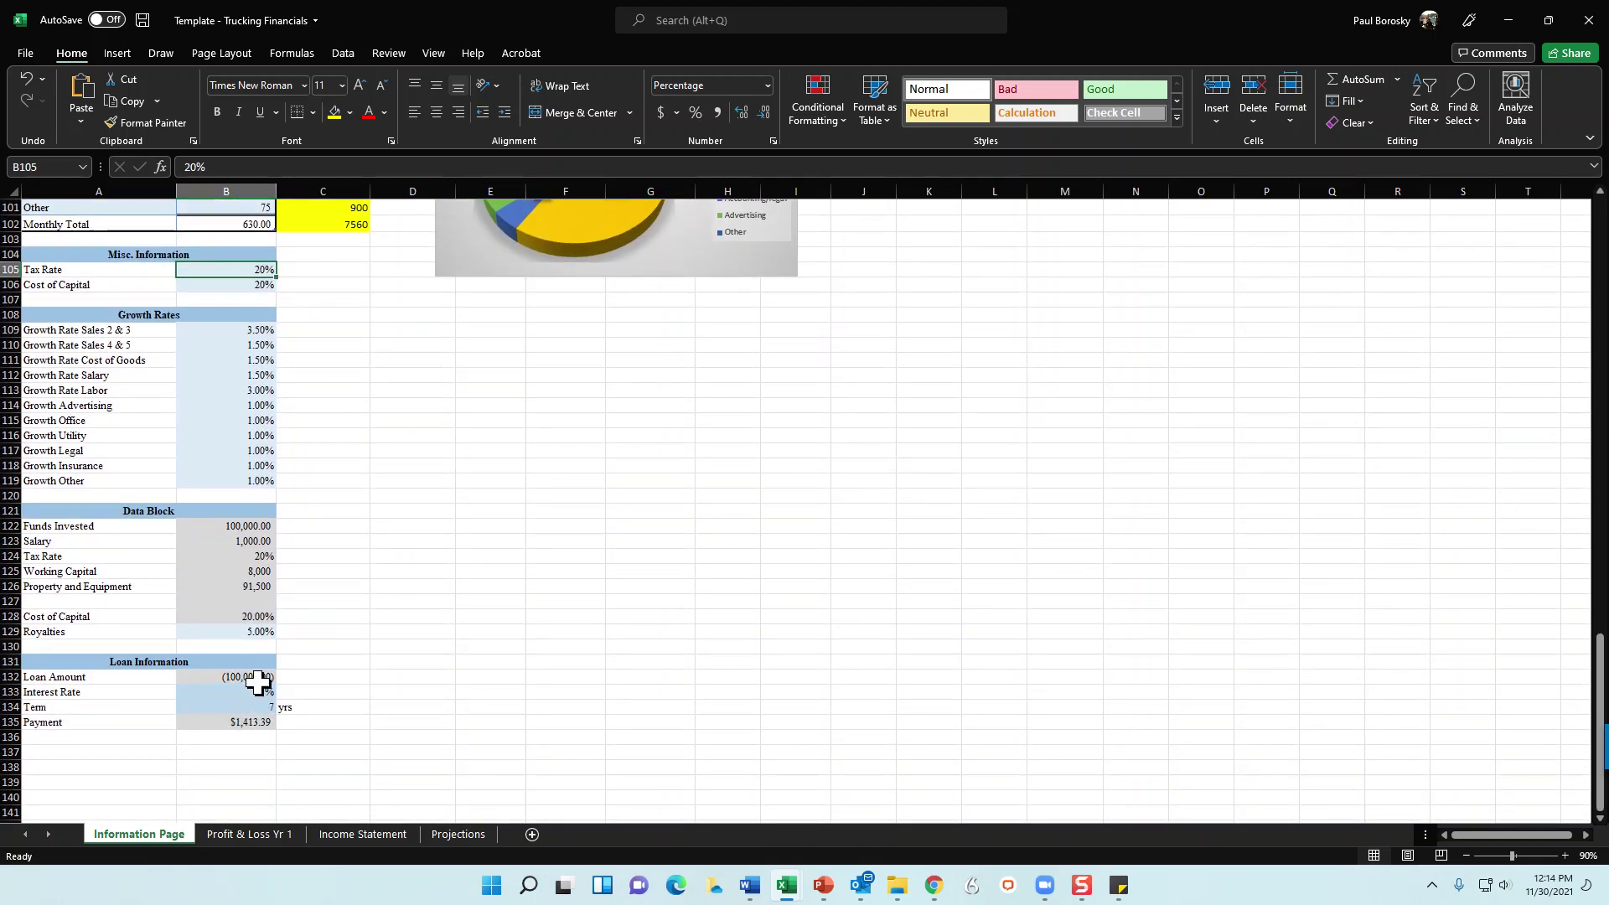
click(243, 689)
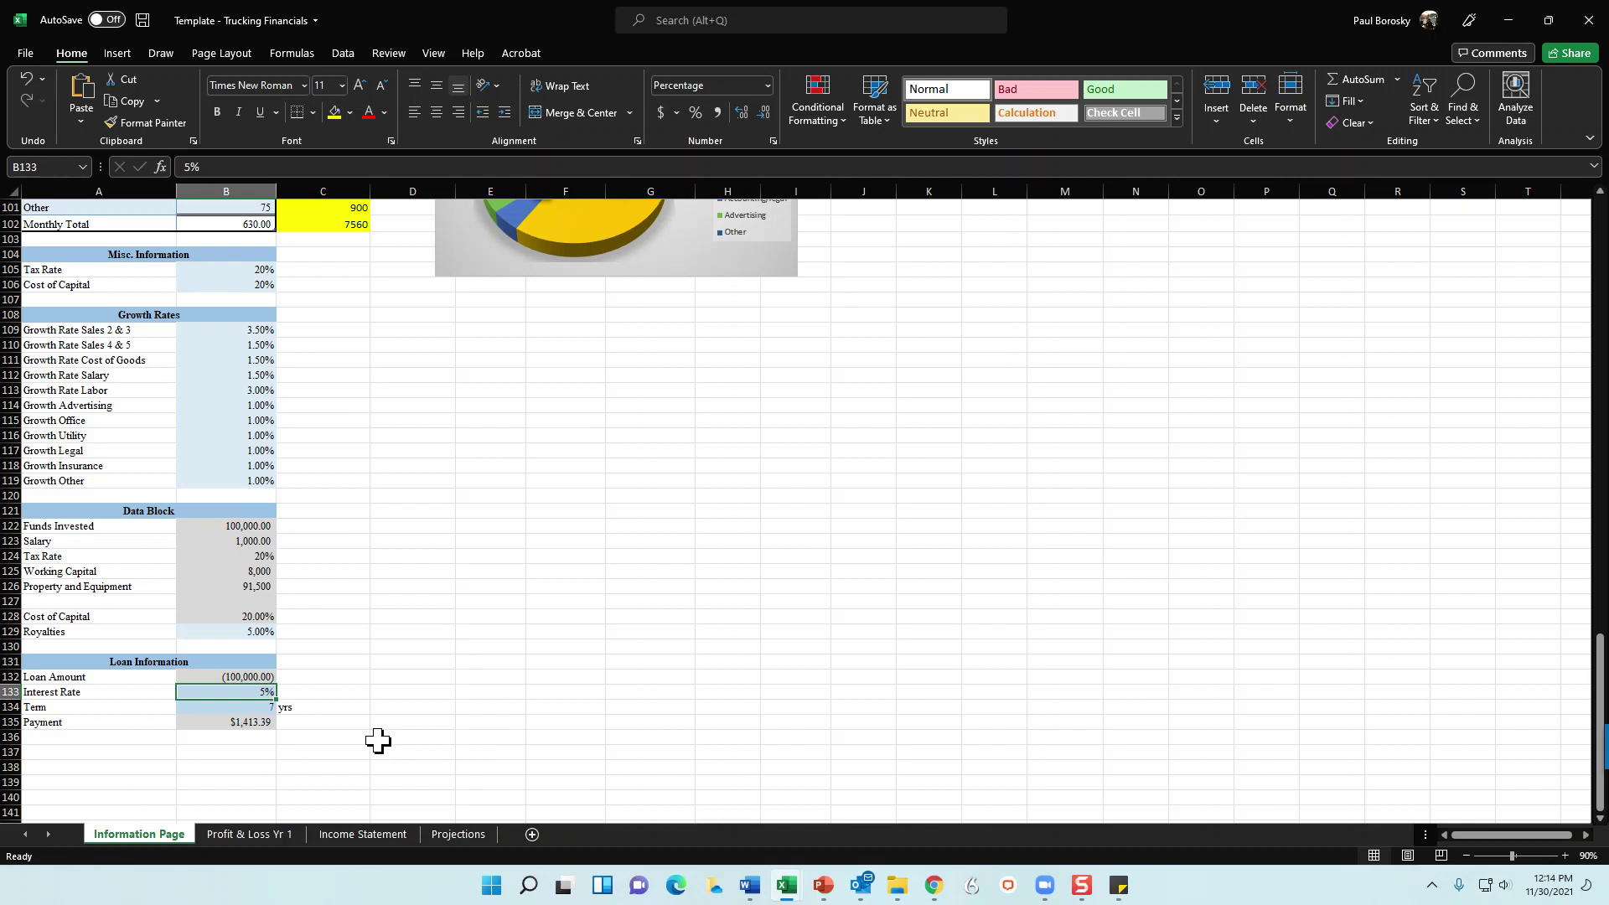
scroll(269, 691, up, 10)
scroll(272, 679, up, 4)
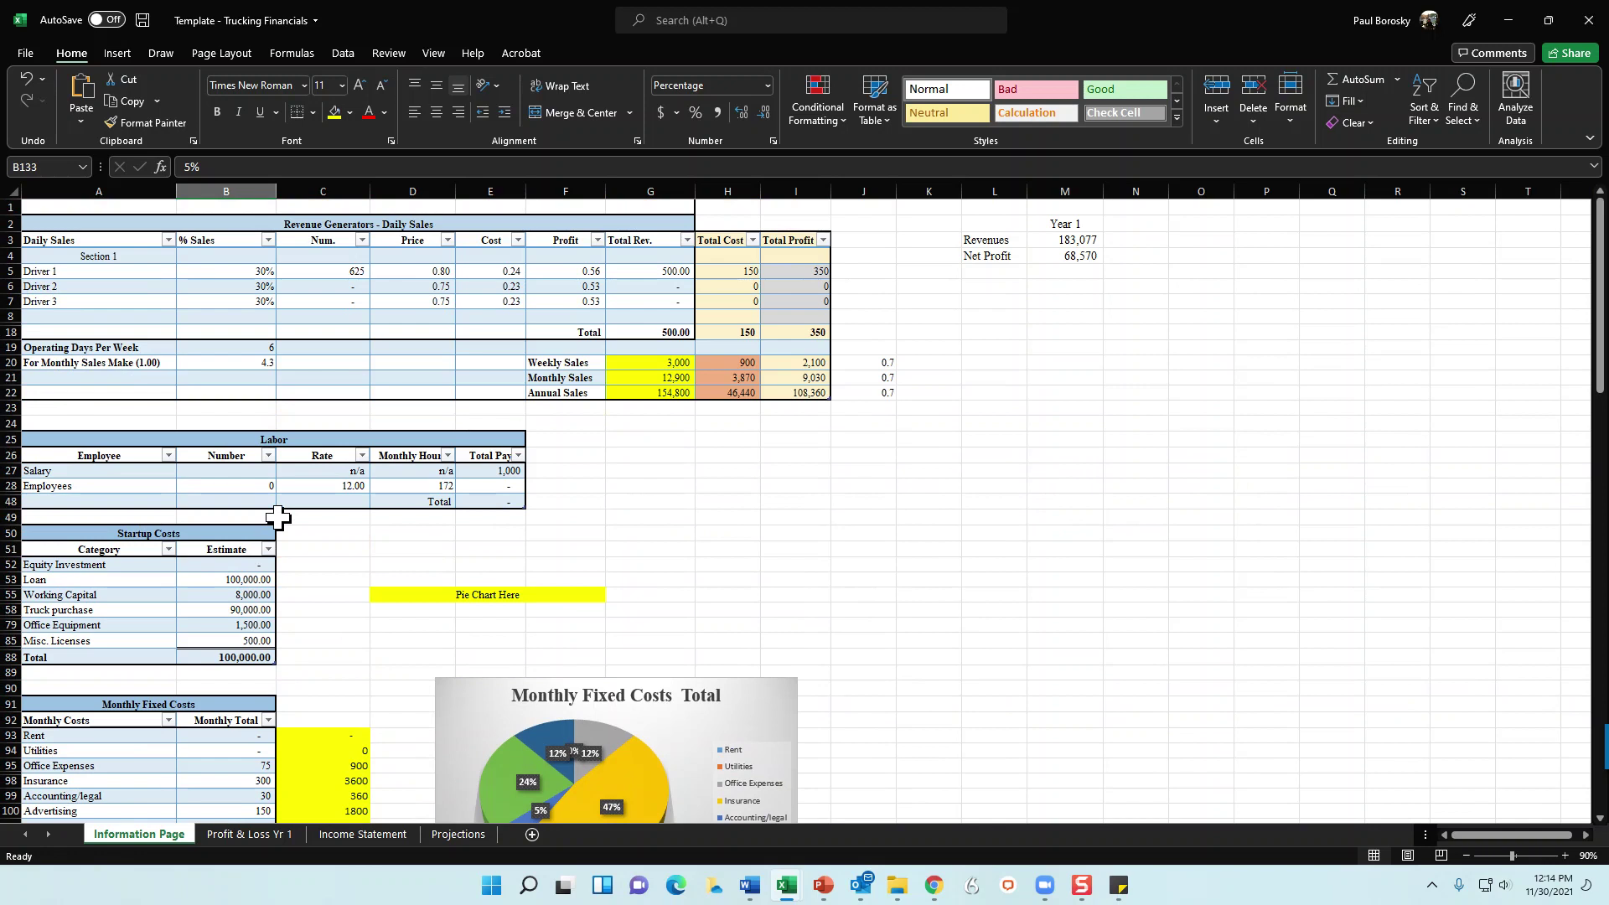
Try hiding the Driver 2 and Driver 3 rows in the daily sales table and undo it.
click(117, 289)
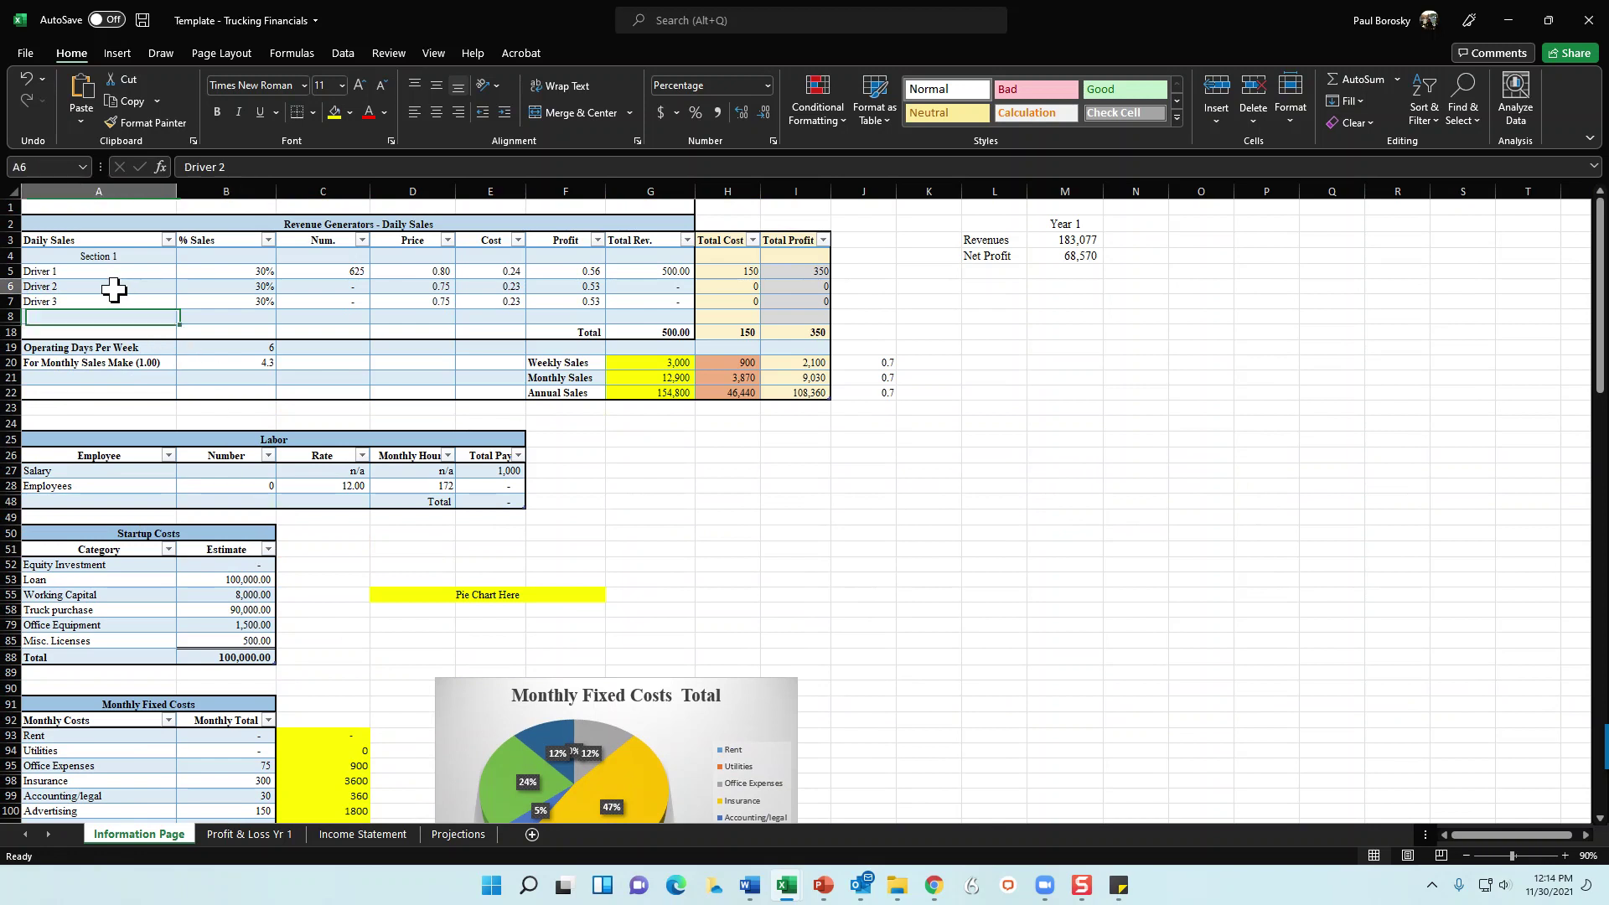
click(201, 332)
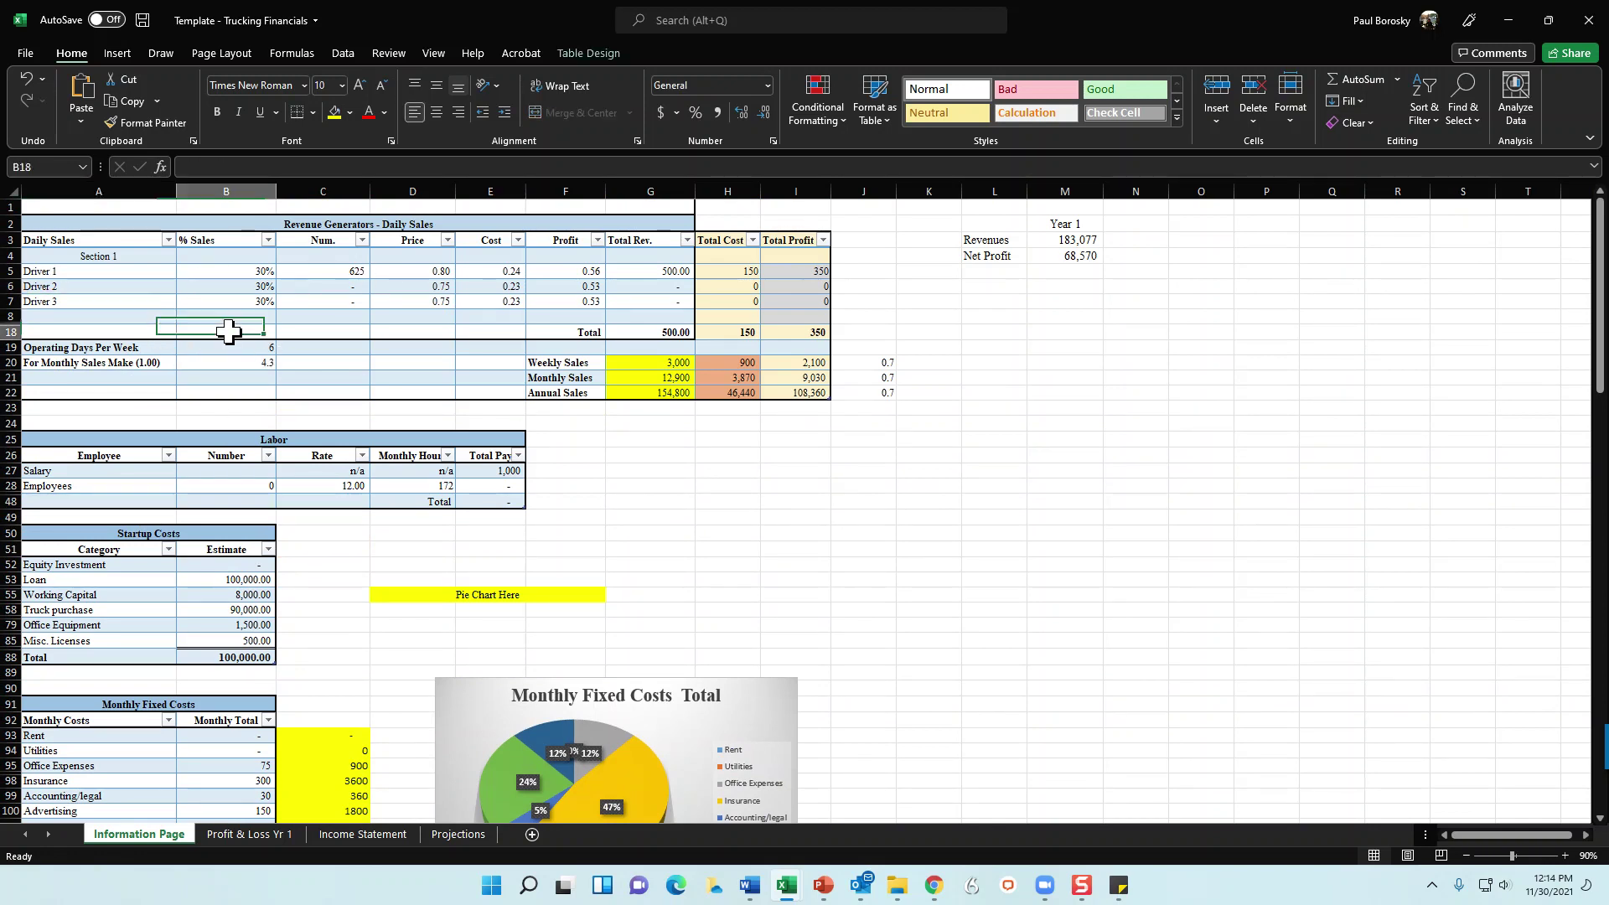
drag(27, 285, 27, 301)
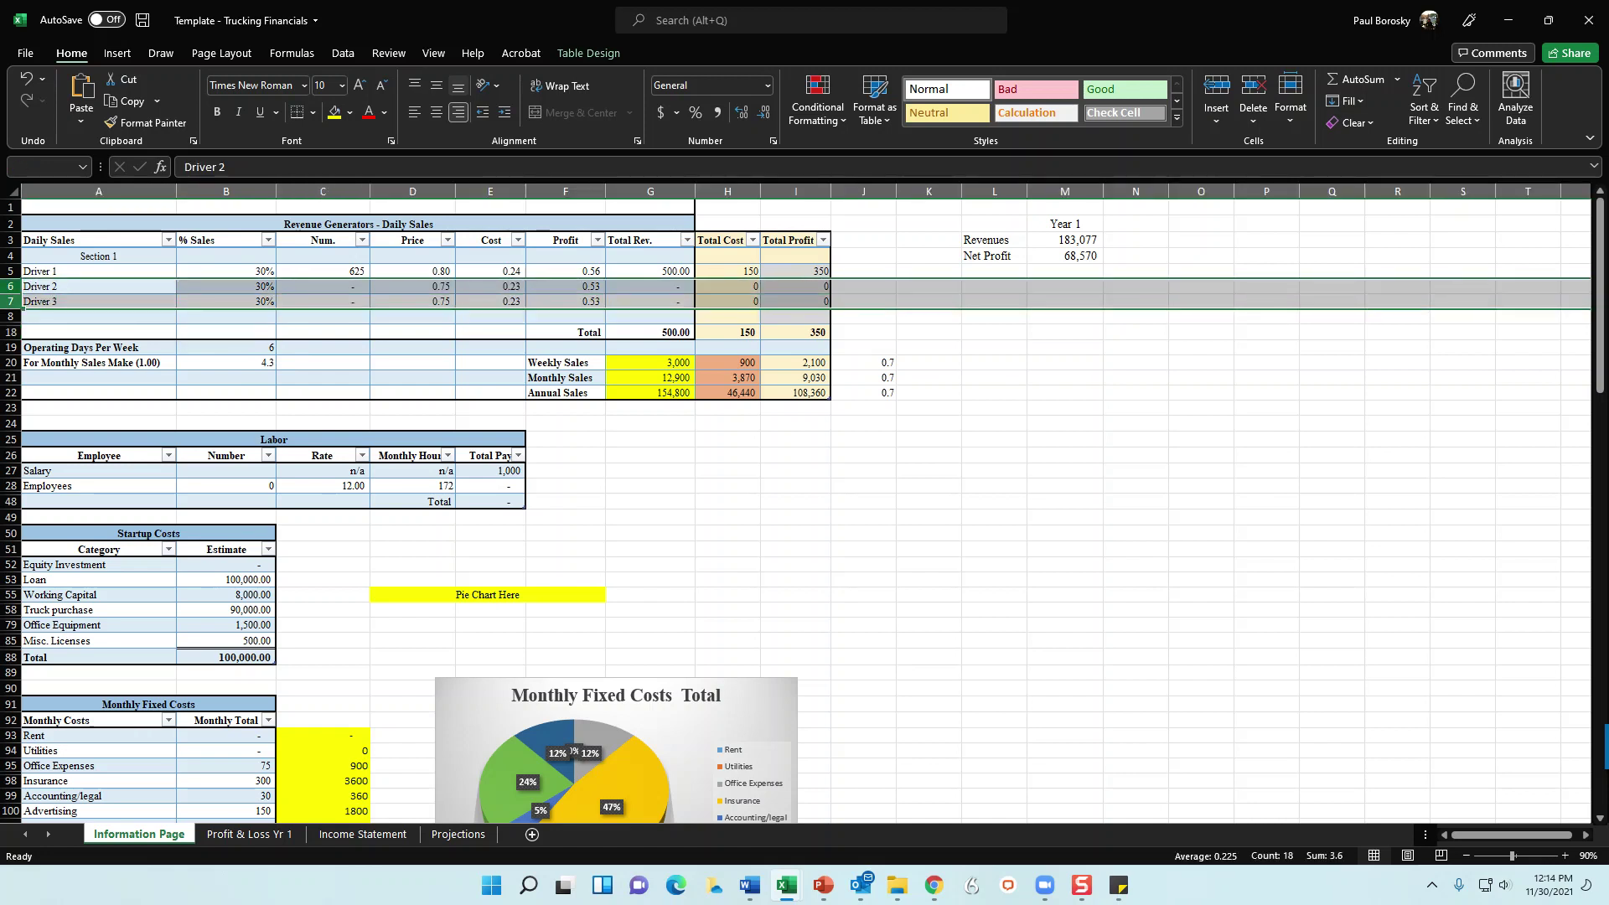
right_click(318, 293)
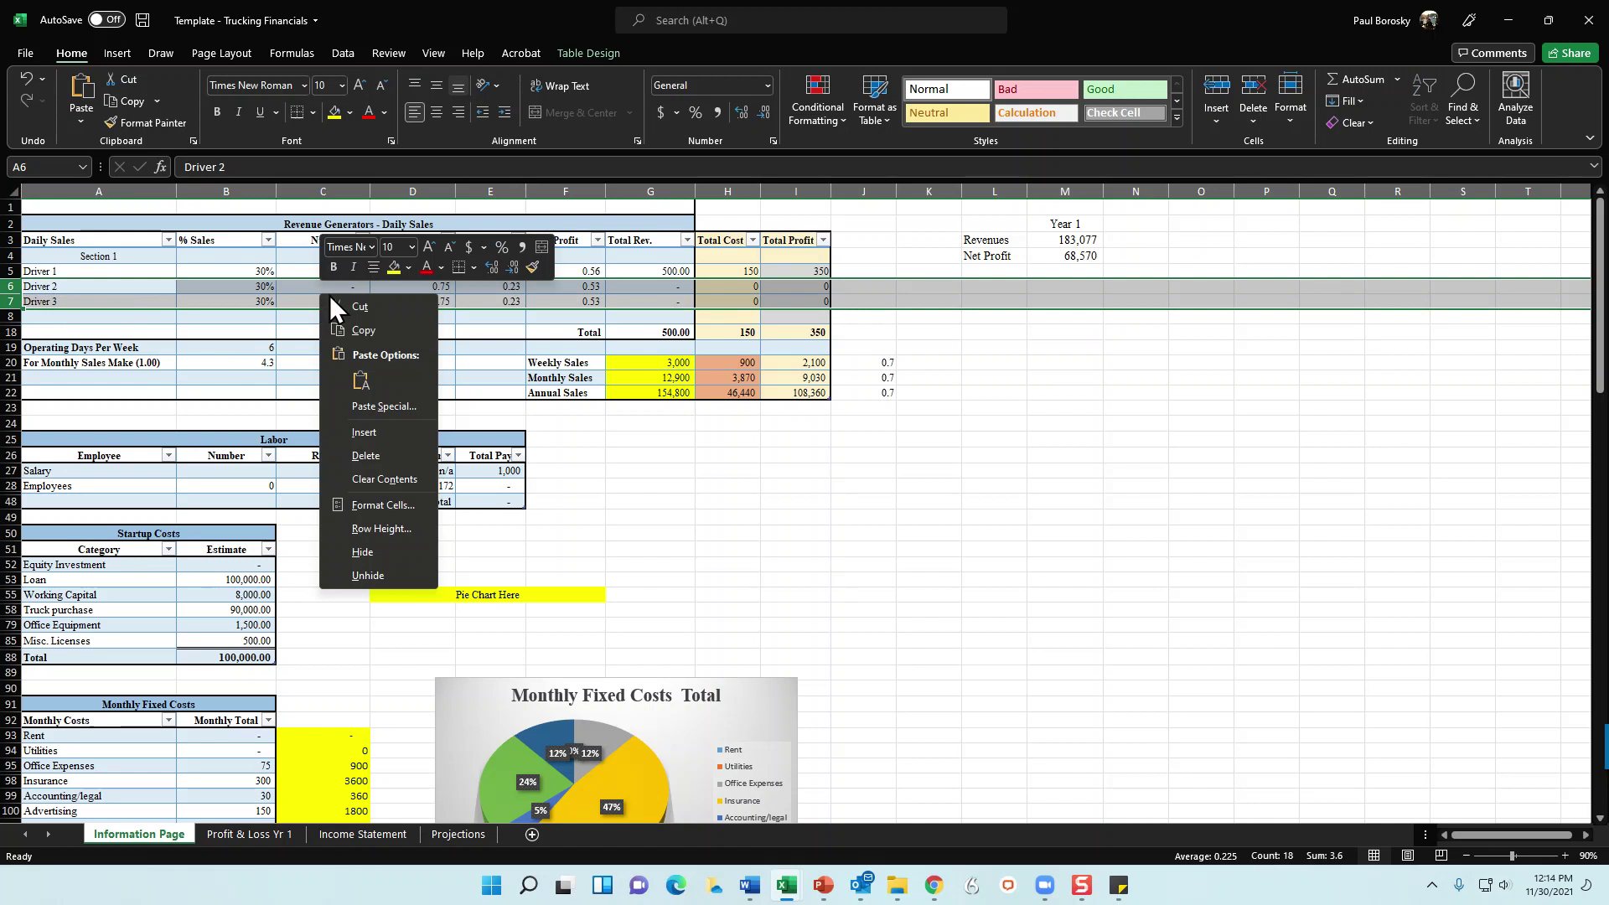
click(363, 552)
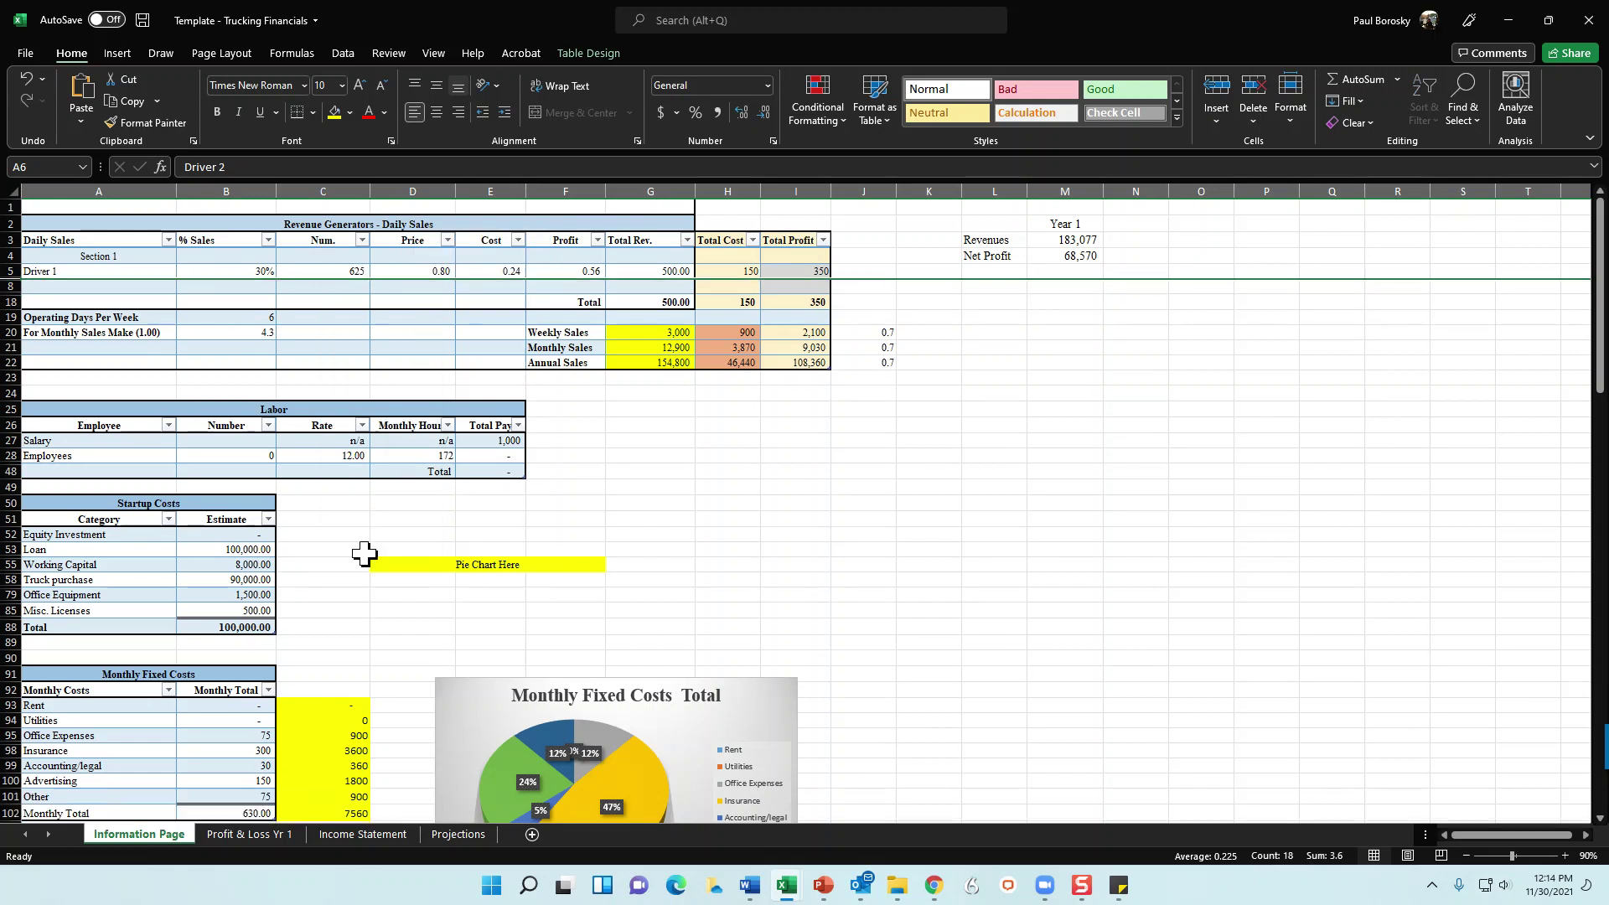
click(837, 501)
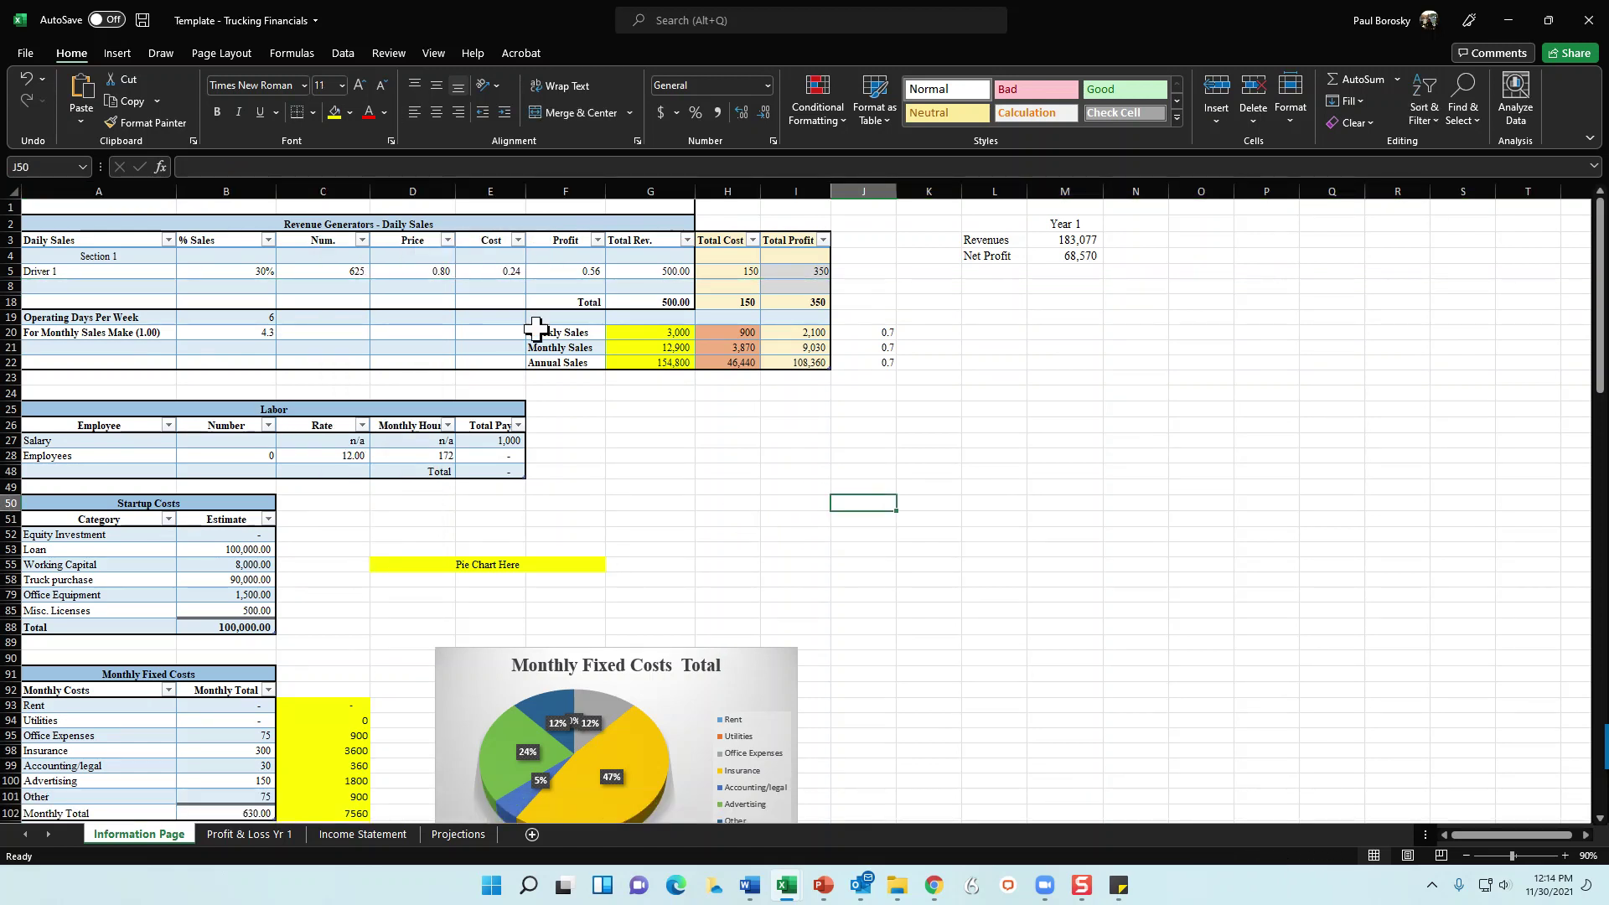
click(25, 77)
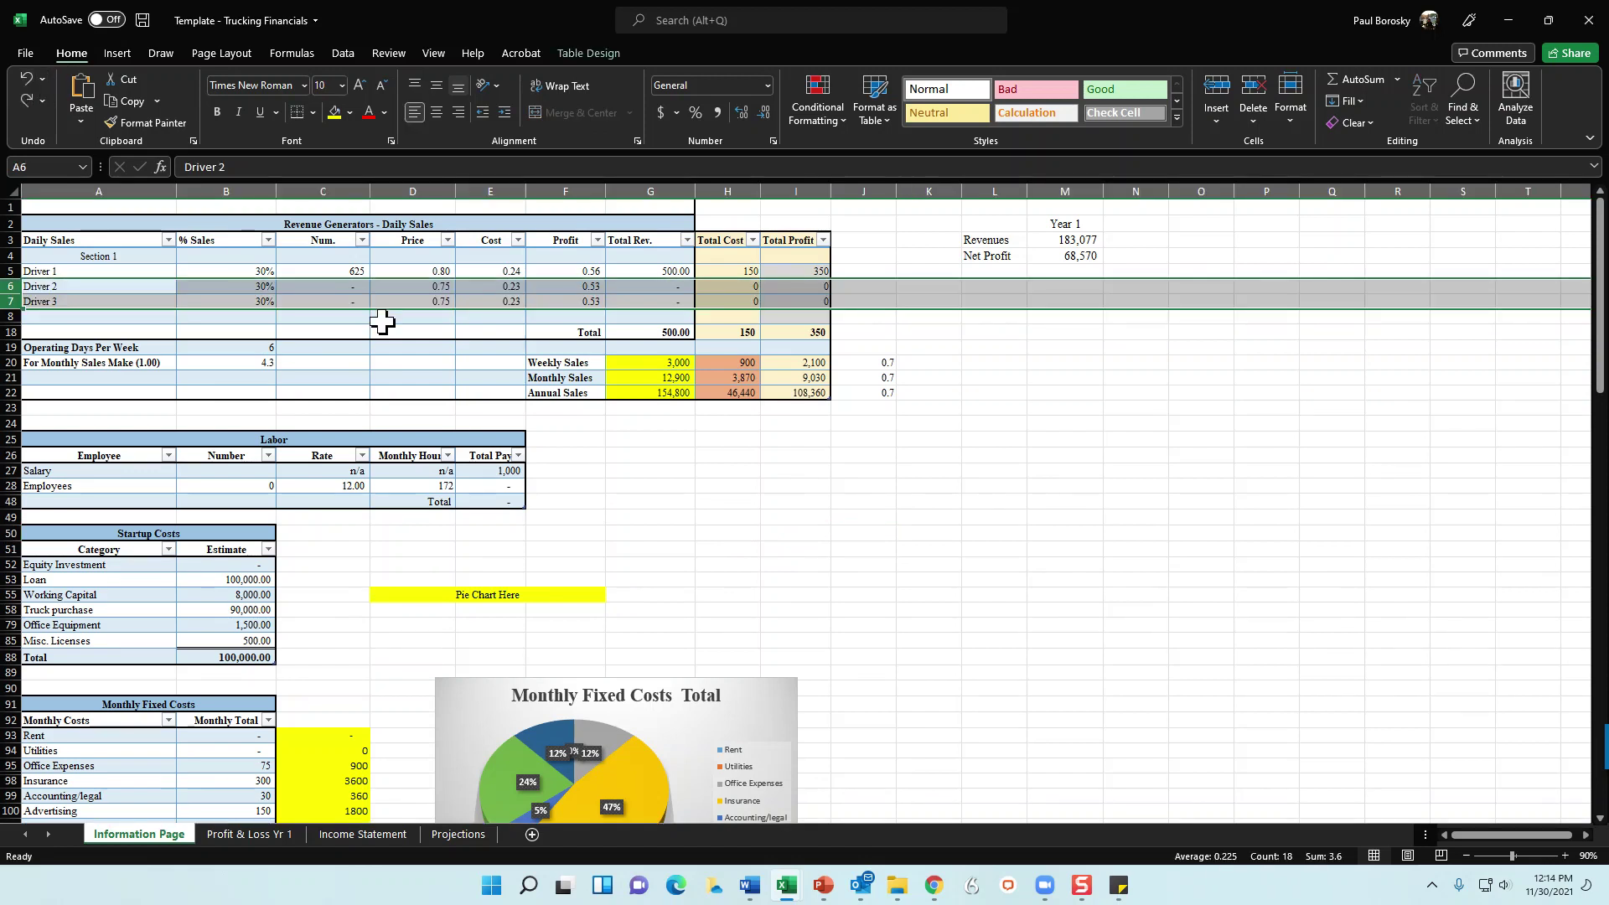
Set Driver 1's Num. to 500 and Price to 3.50 in the daily sales table.
click(379, 318)
click(315, 279)
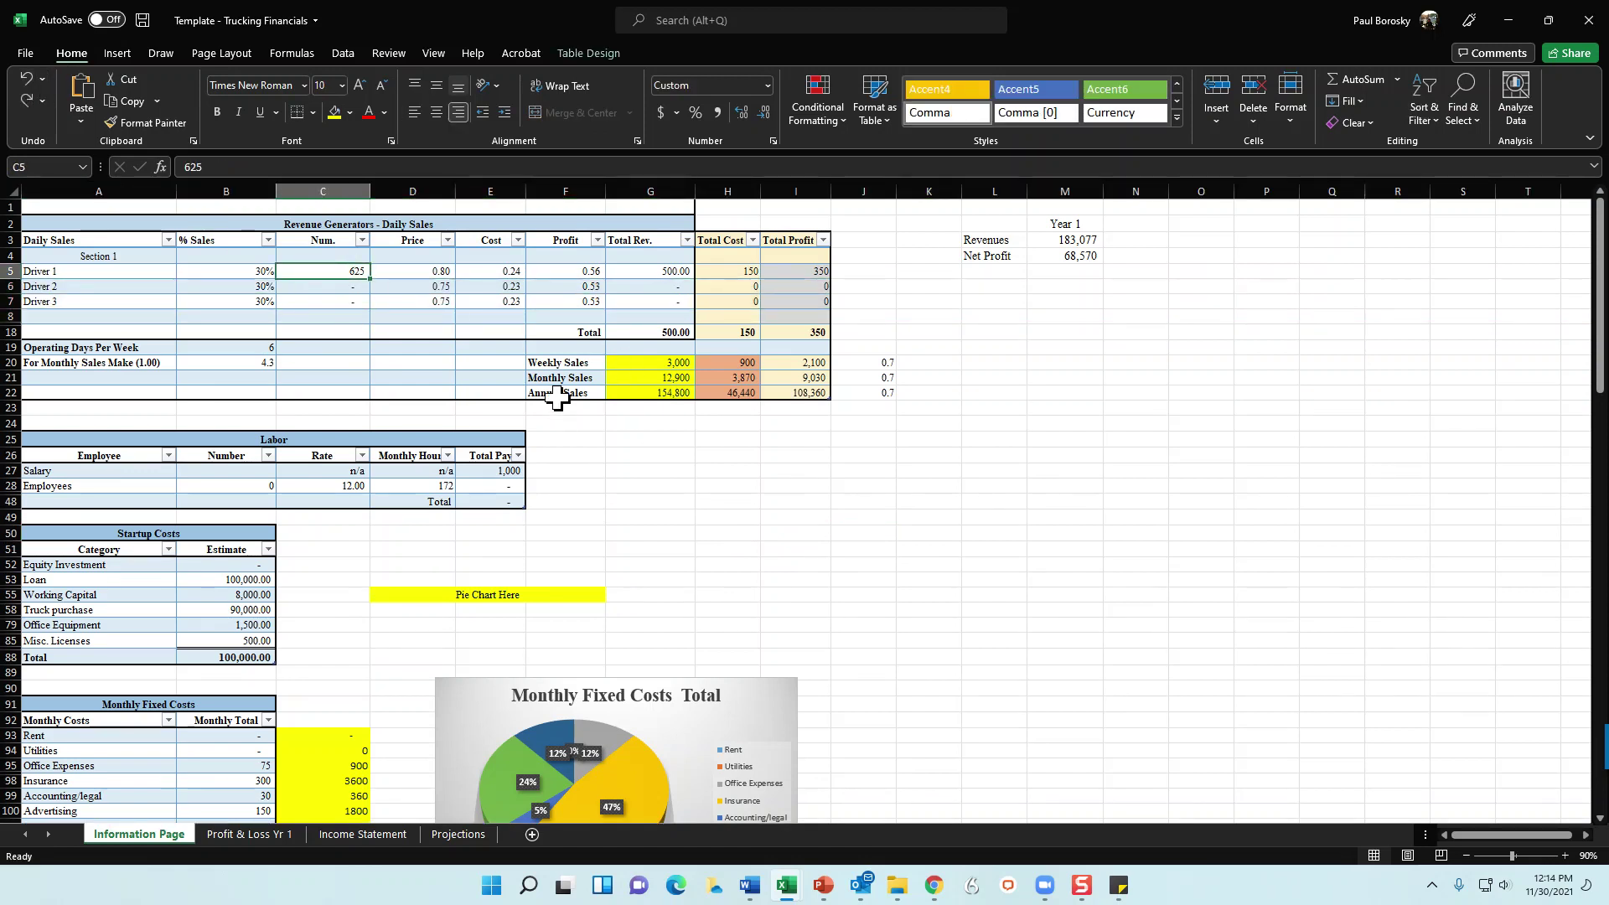
text(500)
key(Return)
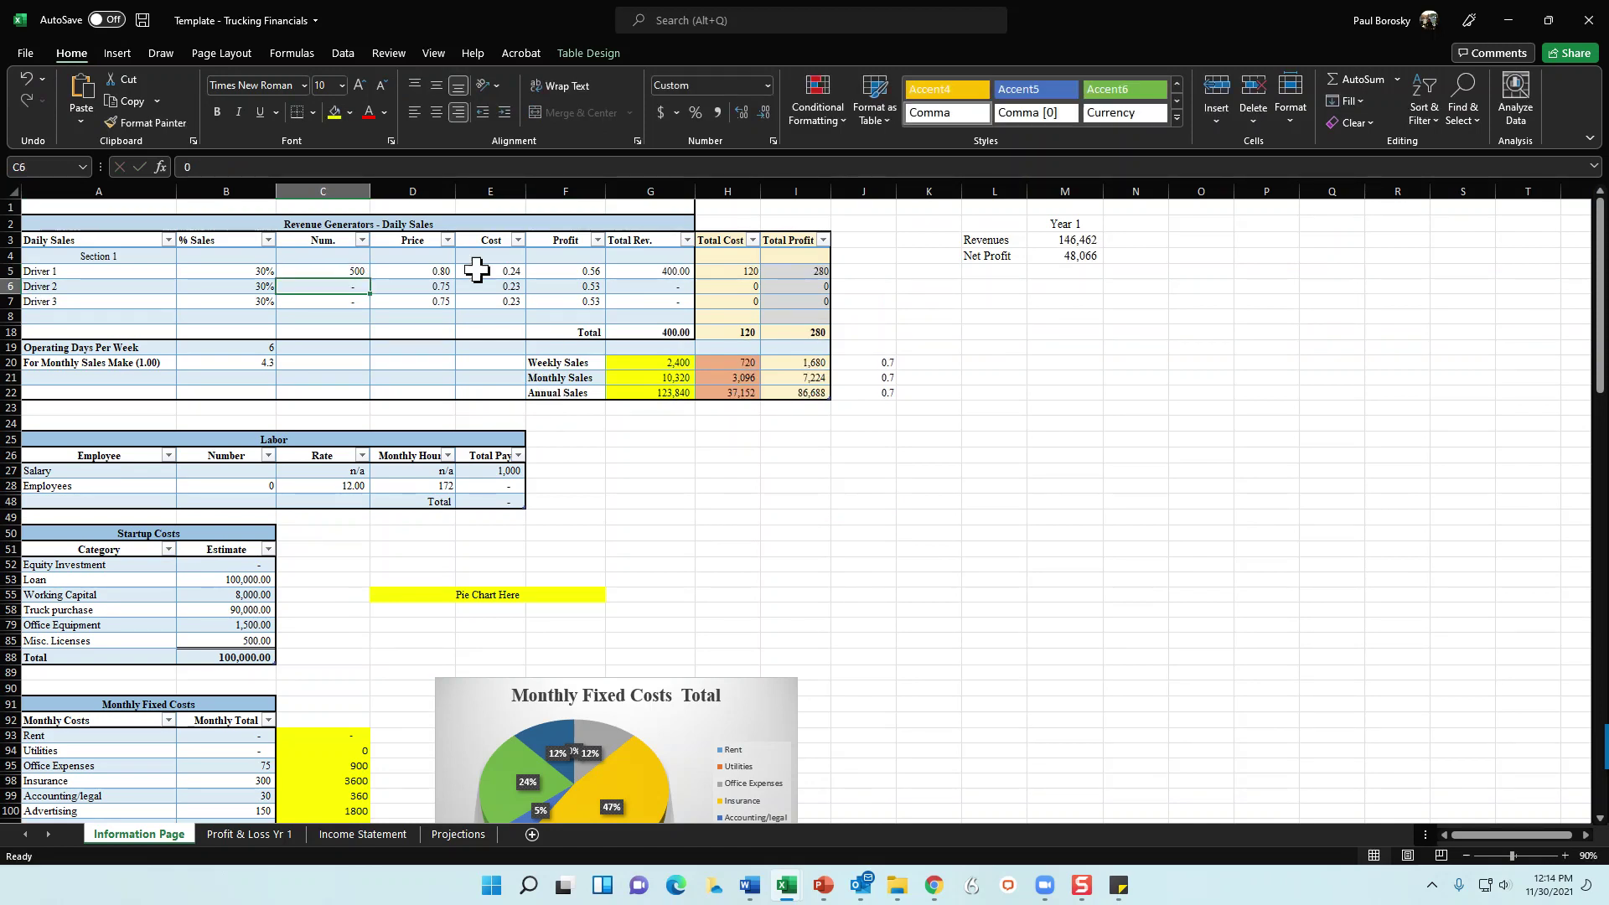
click(408, 286)
click(410, 272)
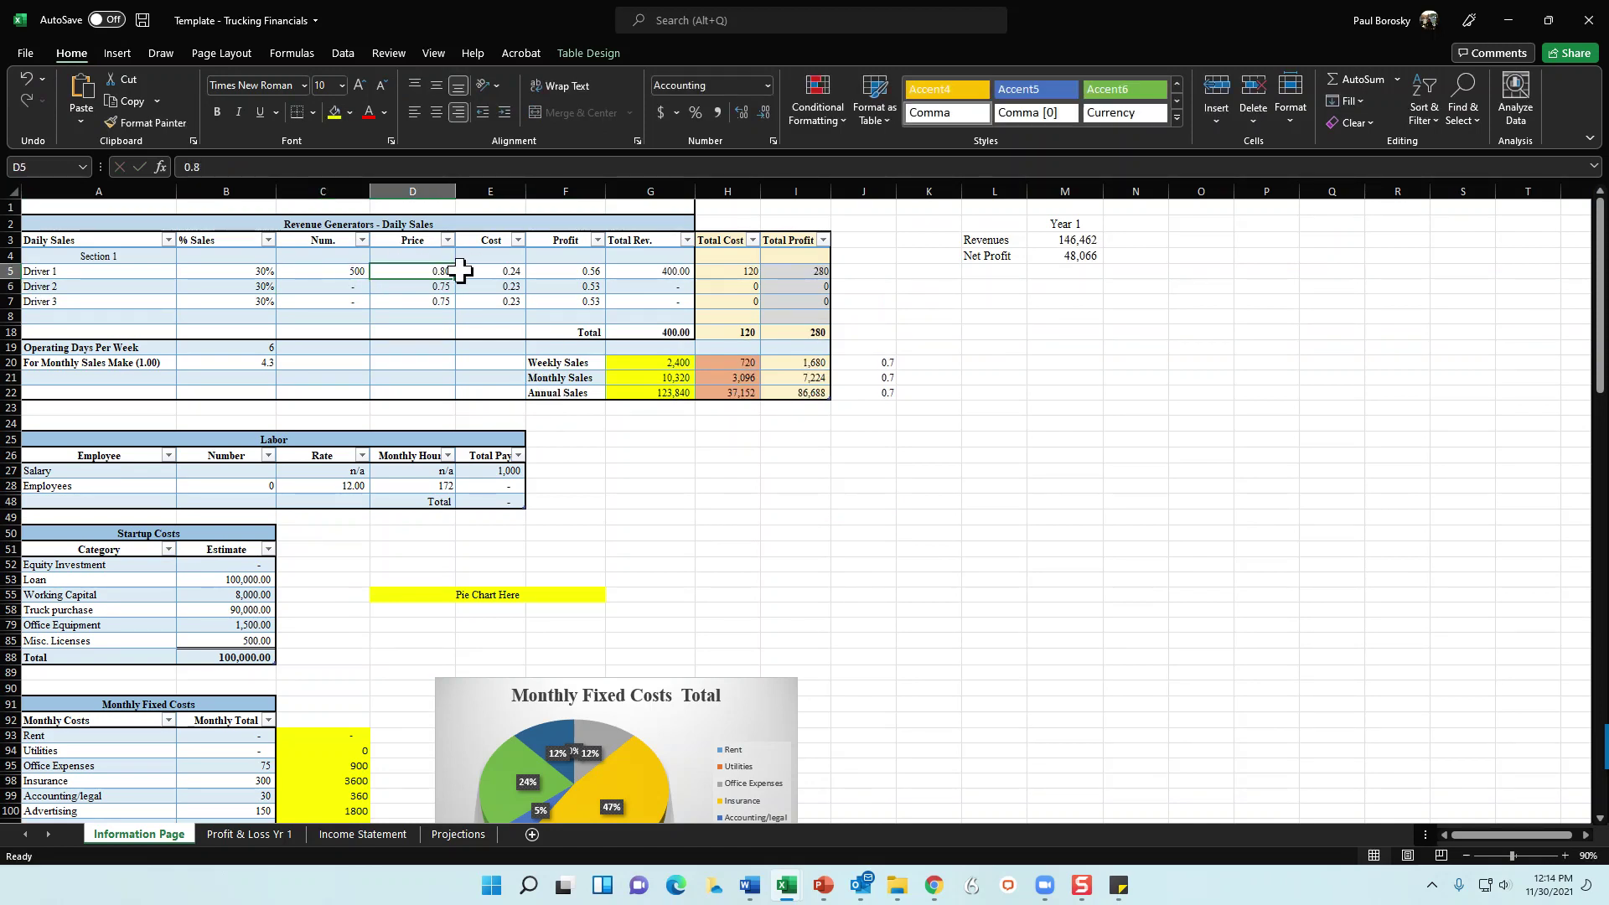
text(3.5)
key(Return)
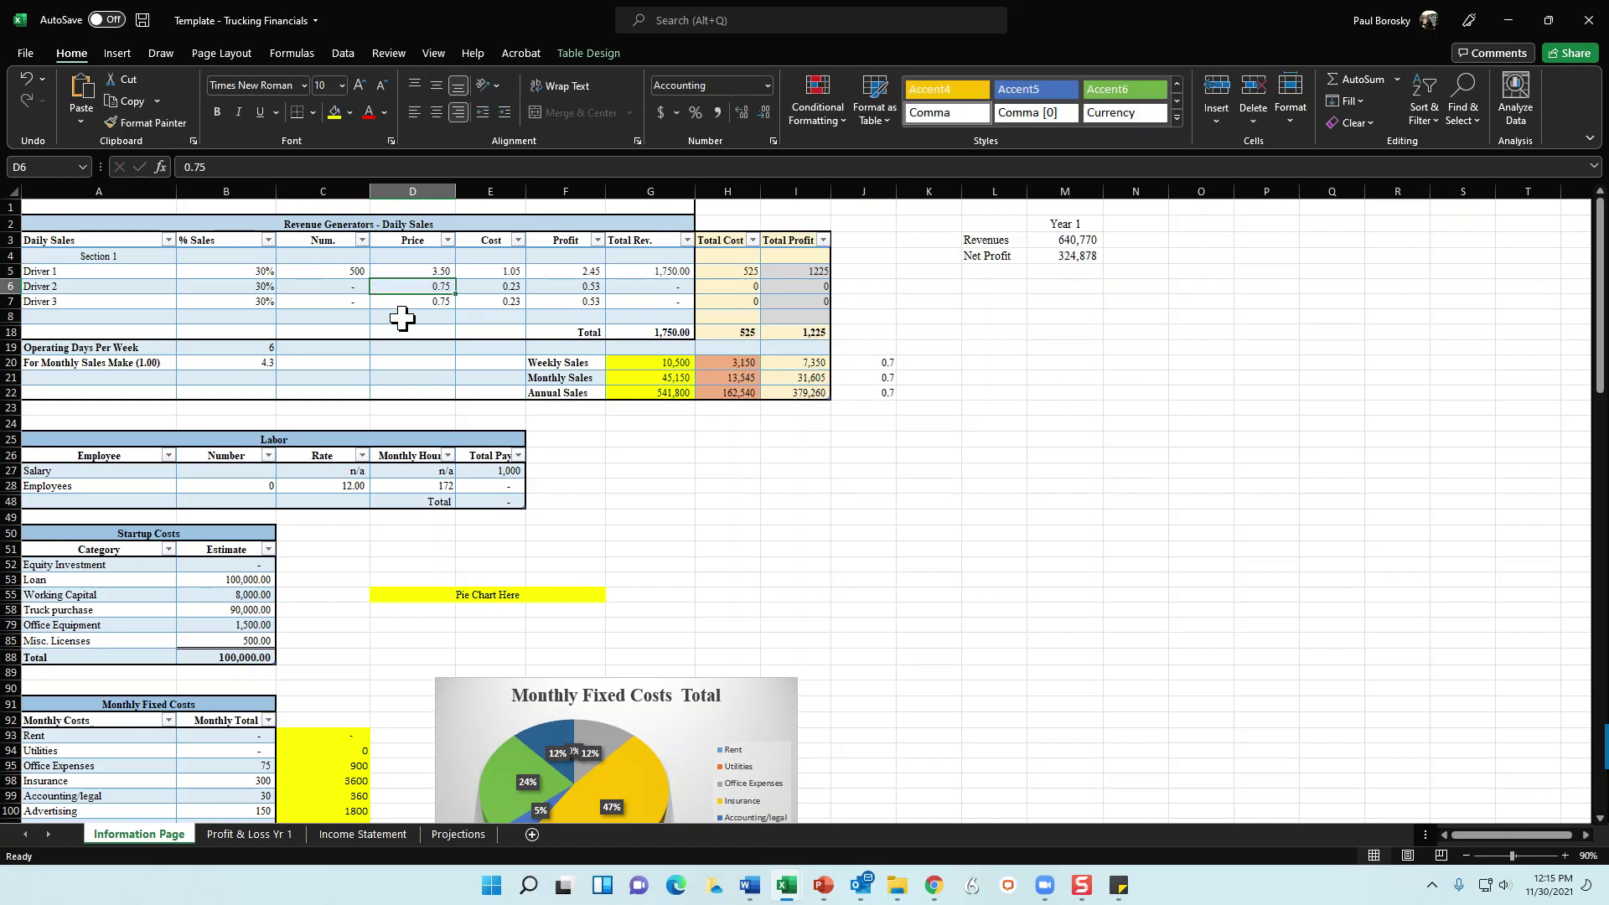
Try % Sales values of 45% and 55% for Driver 1.
click(266, 286)
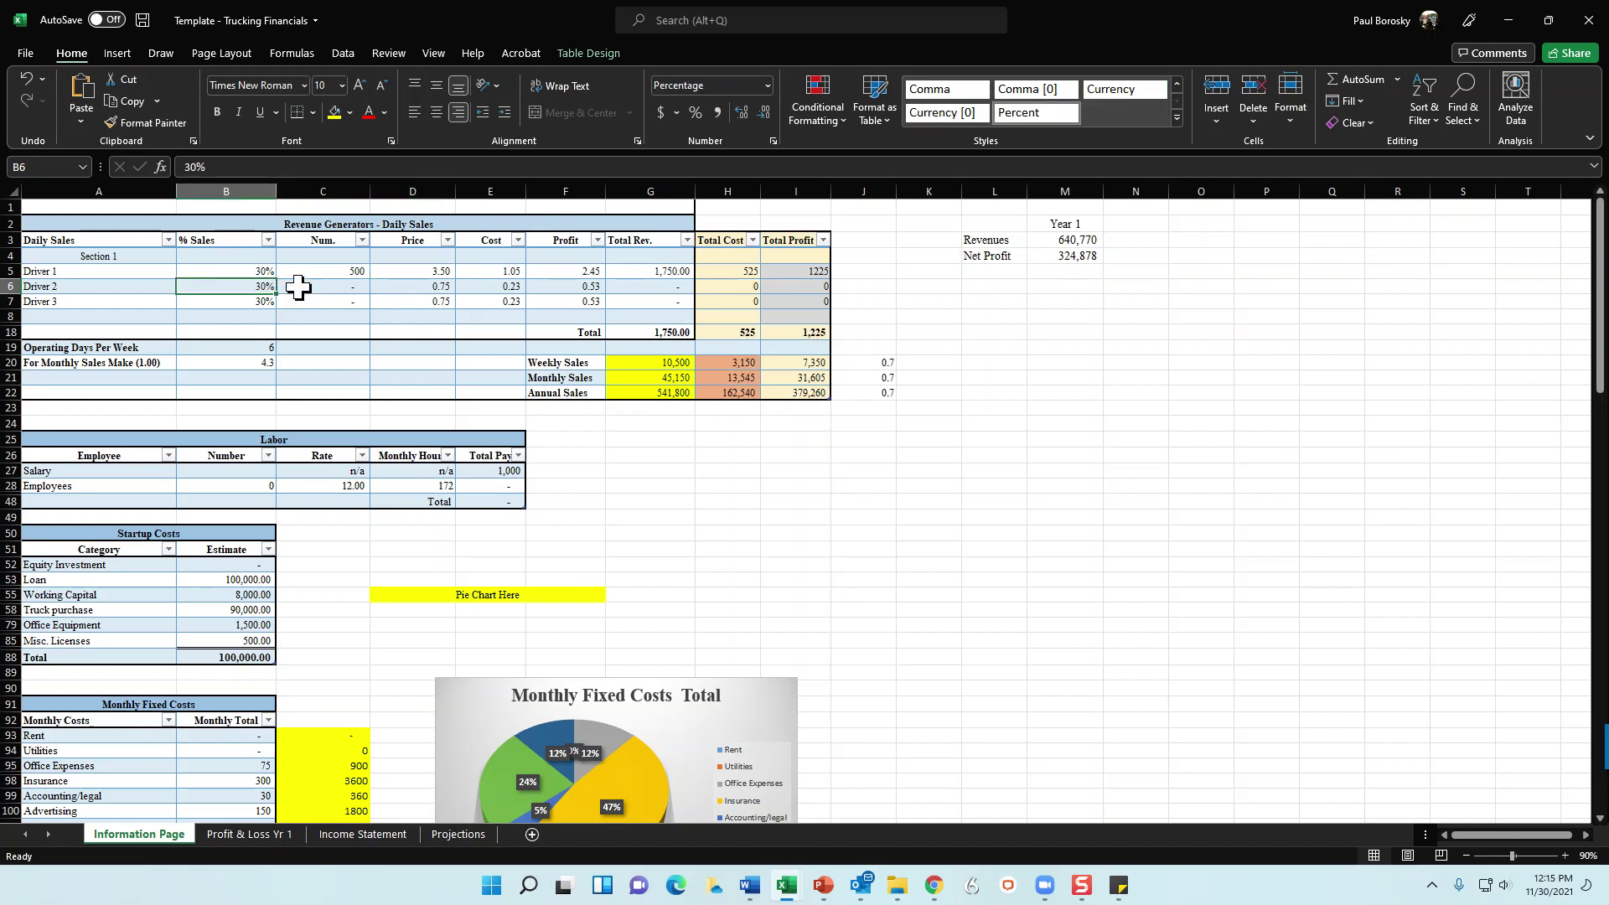
key(Up)
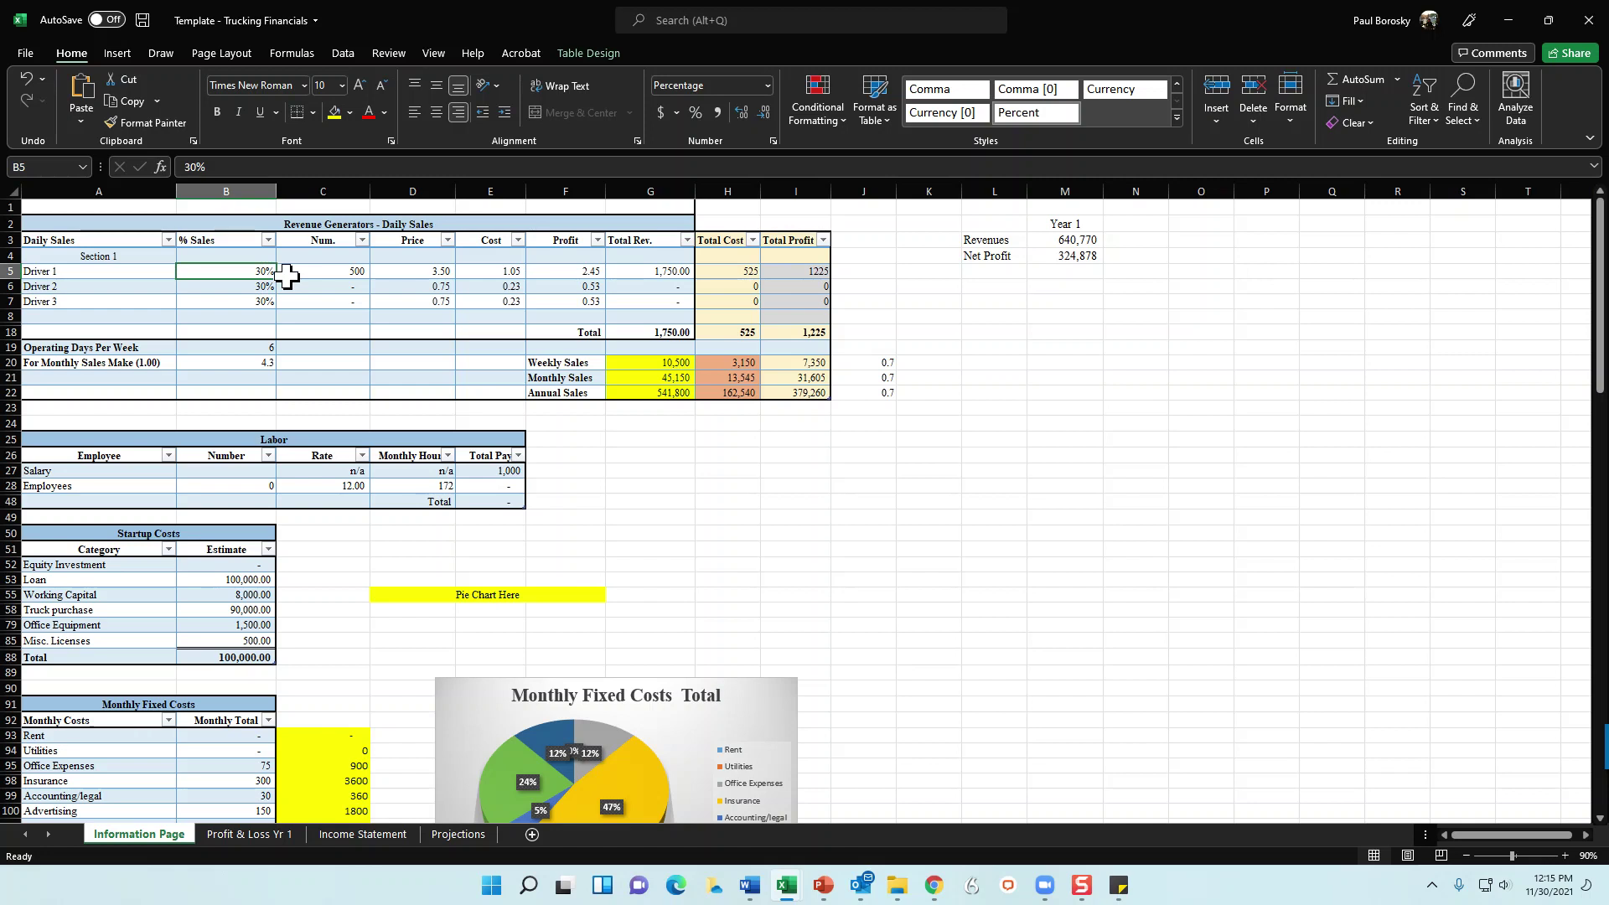
text(45)
key(Return)
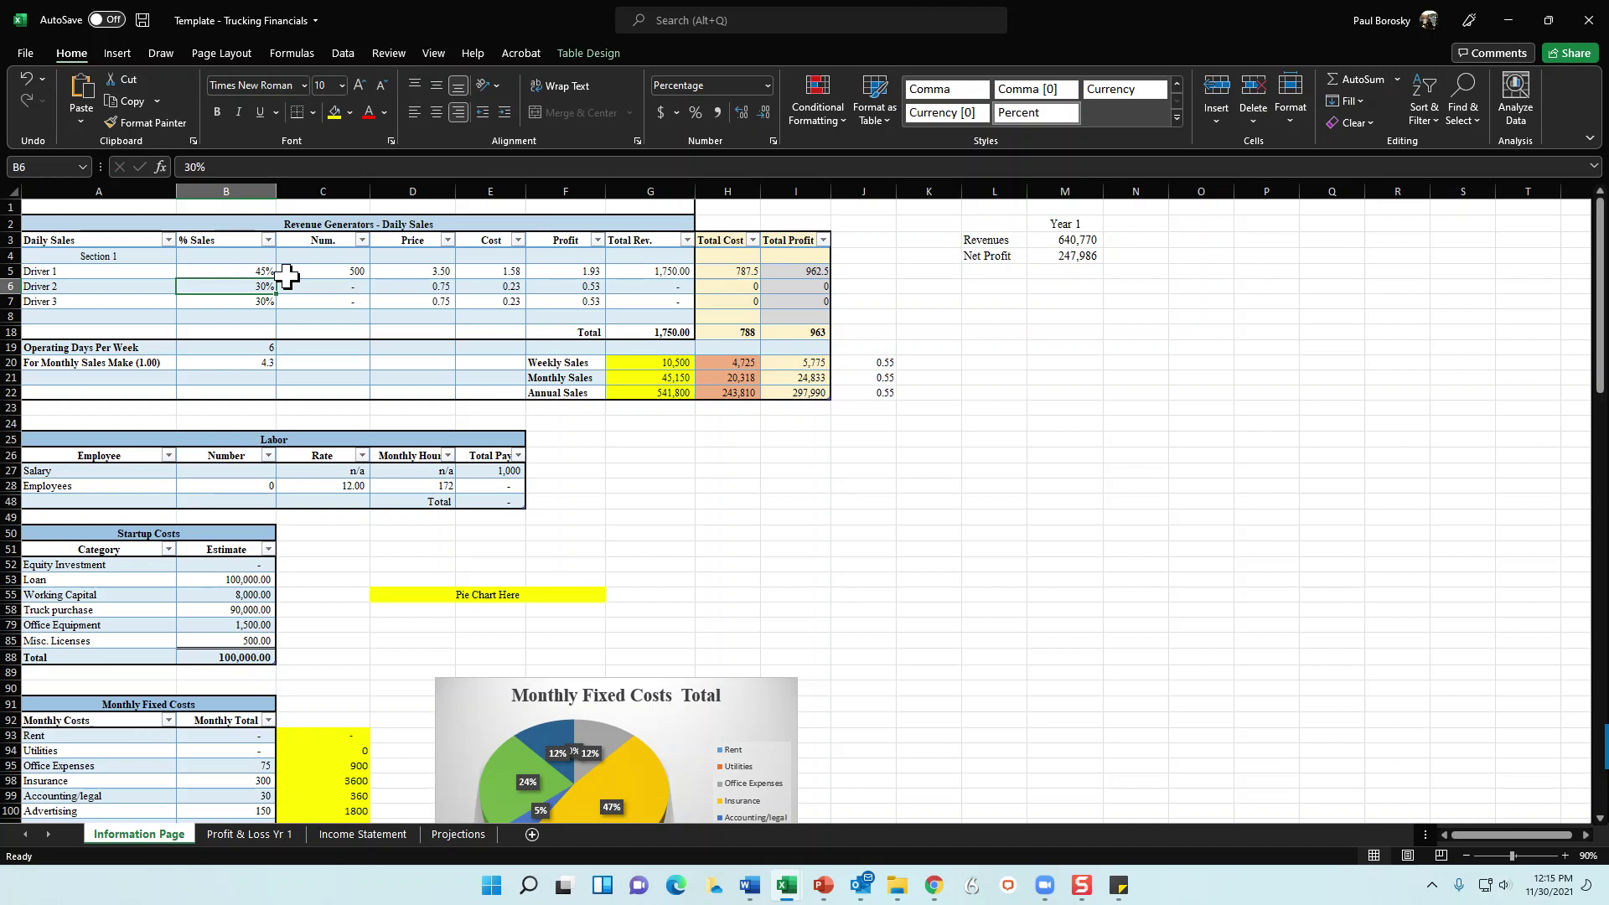
key(Up)
text(55)
key(Return)
double_click(262, 271)
key(Escape)
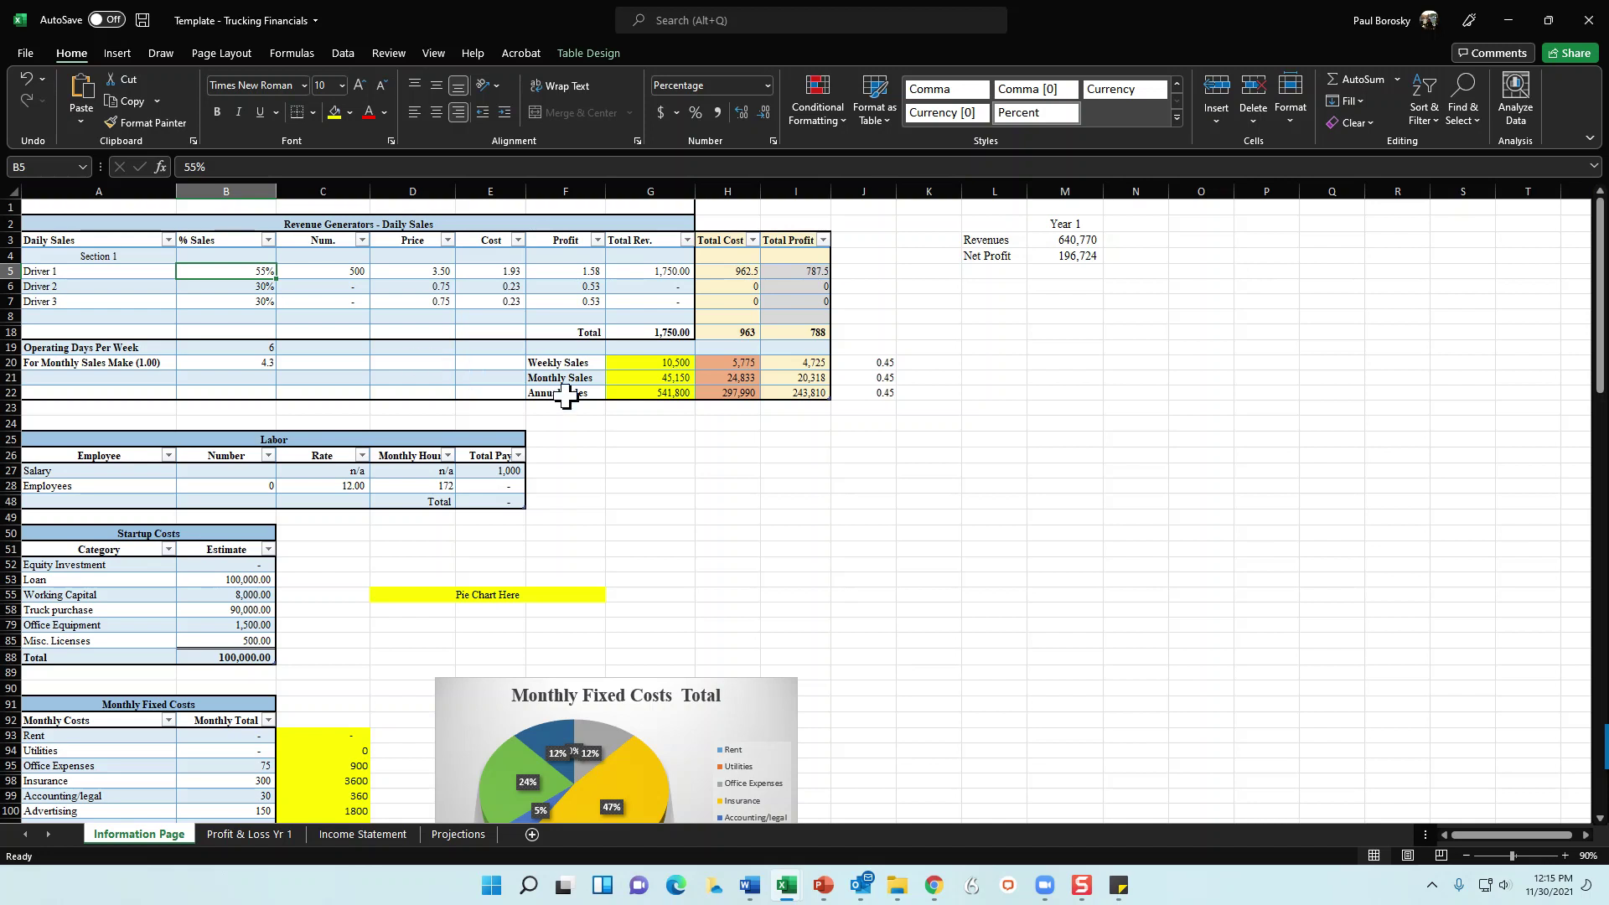
Set Driver 1's % Sales to 40% in the daily sales table.
click(750, 501)
click(342, 277)
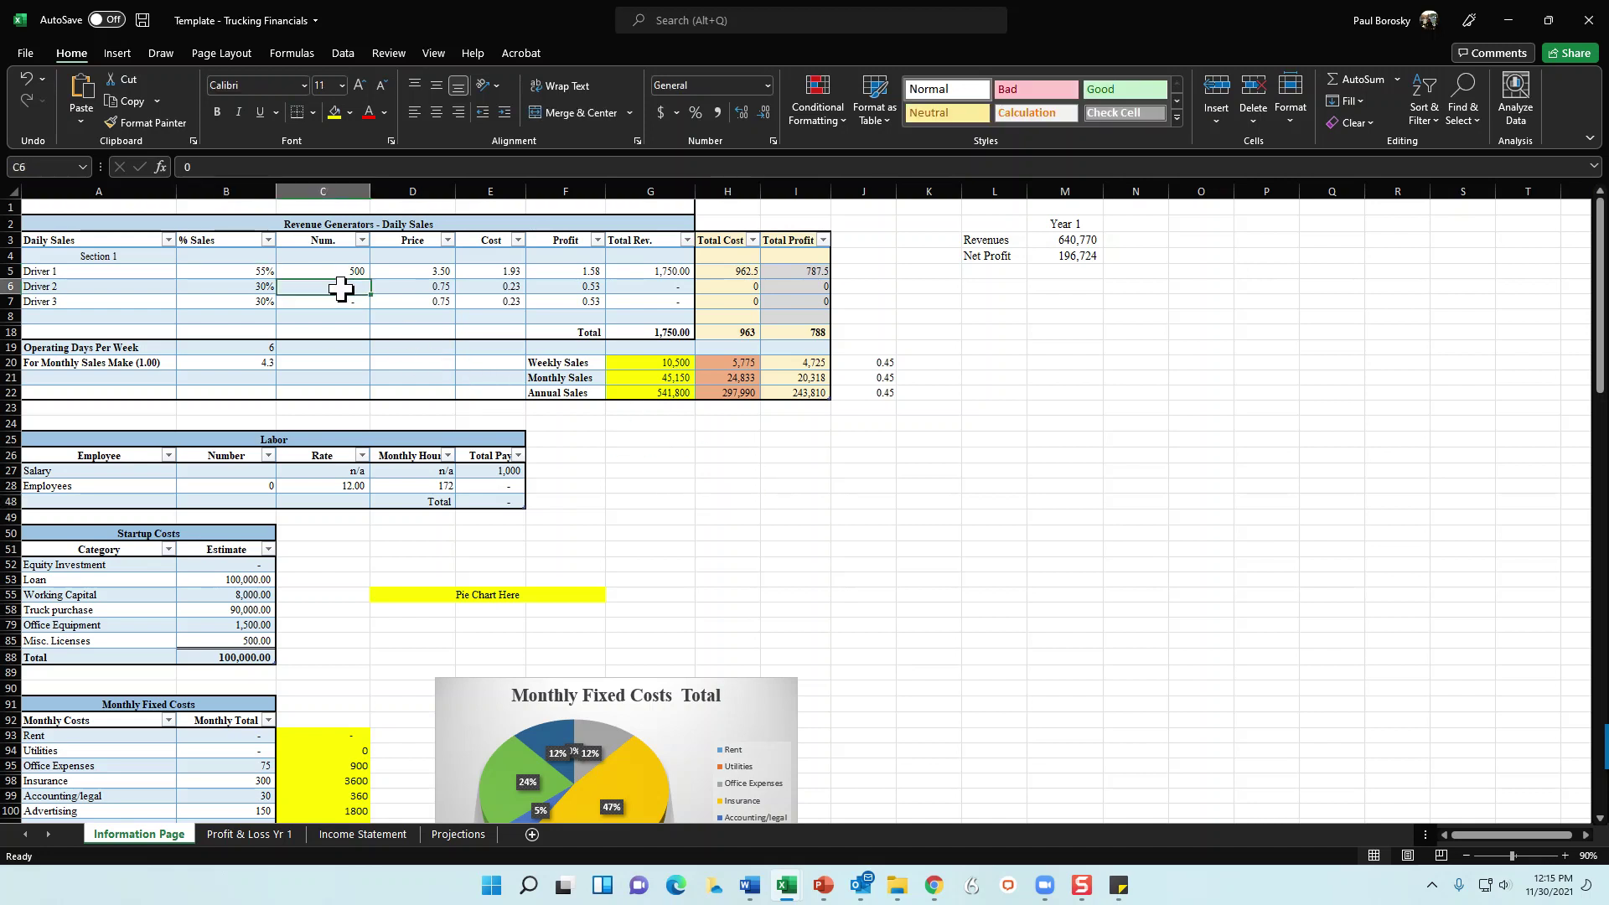
click(245, 271)
text(40)
key(Return)
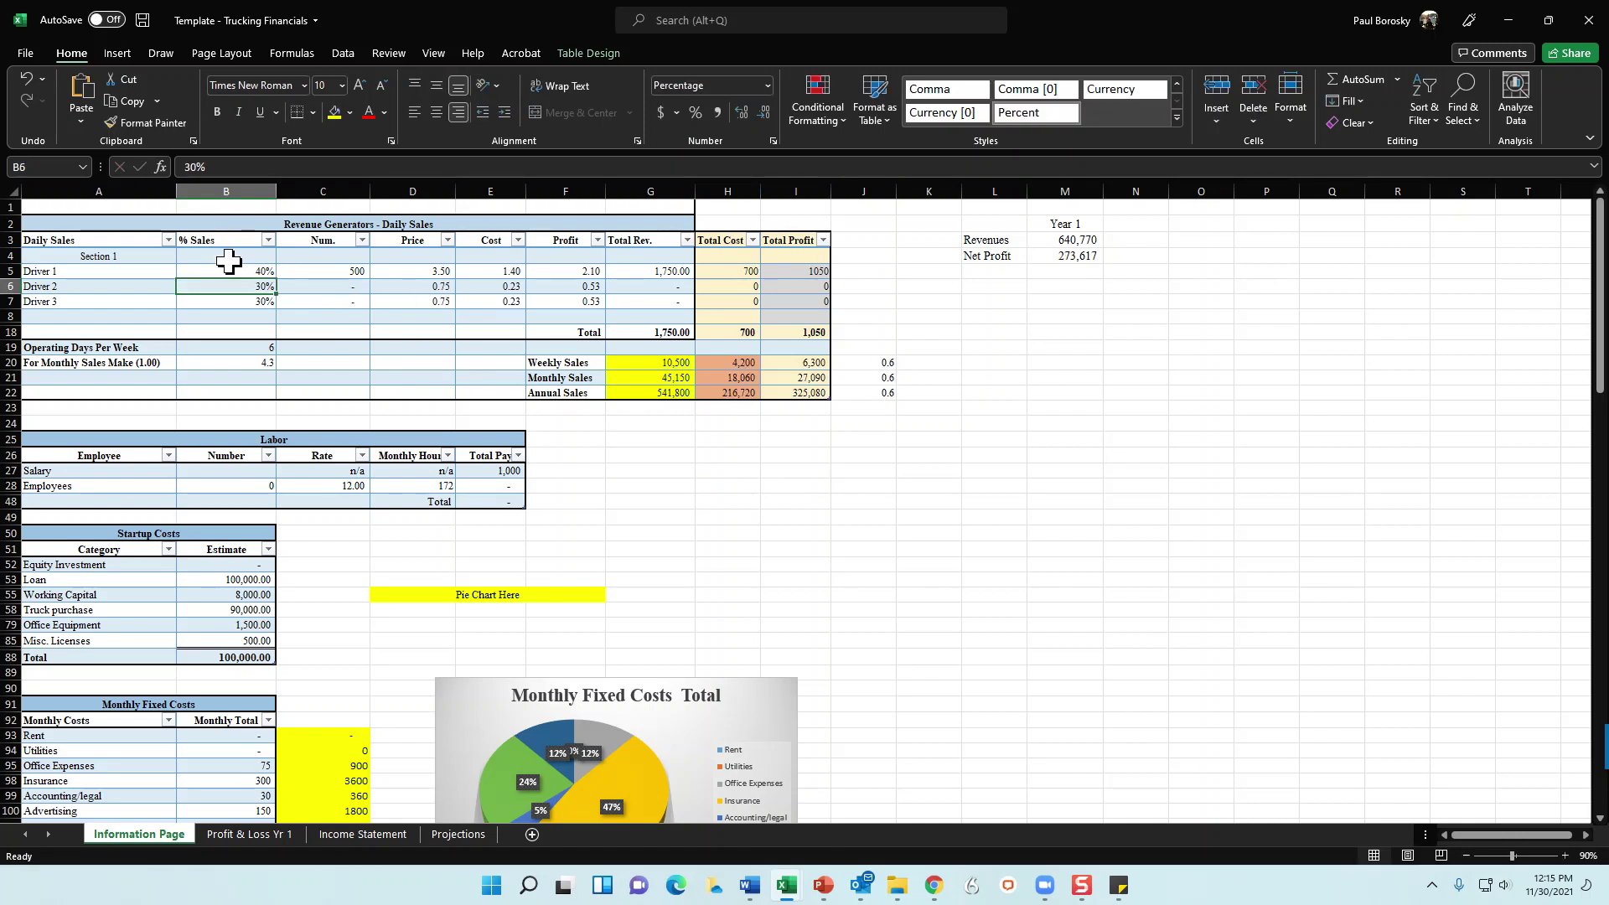
Set Driver 2's Num. to 400 and Price to 3.50 in the daily sales table.
click(324, 281)
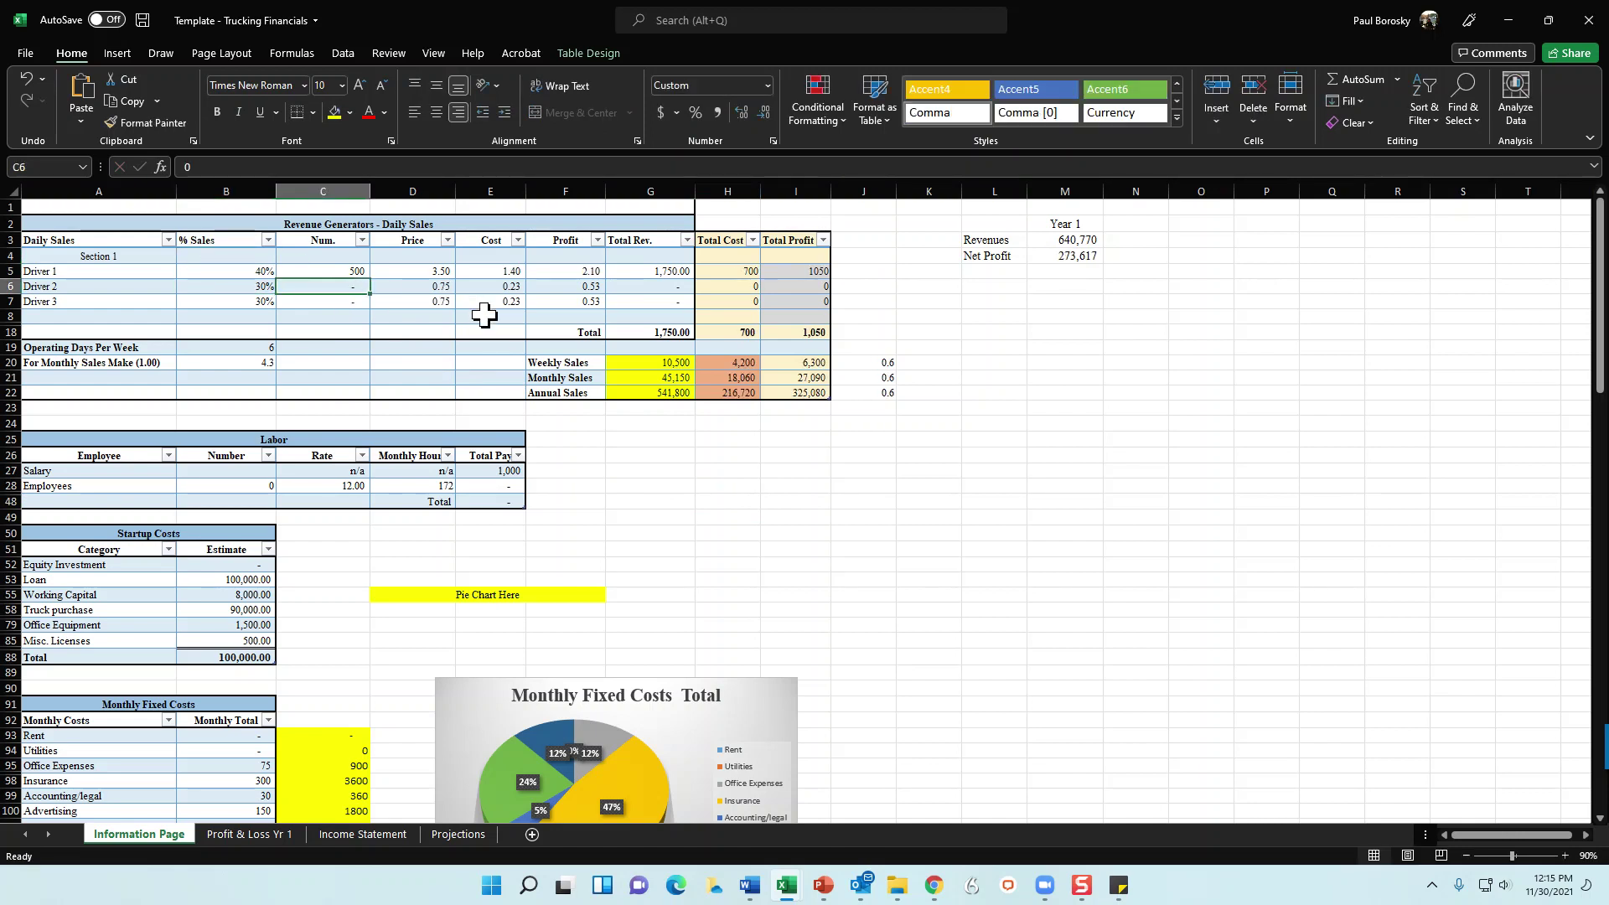
text(400)
key(Return)
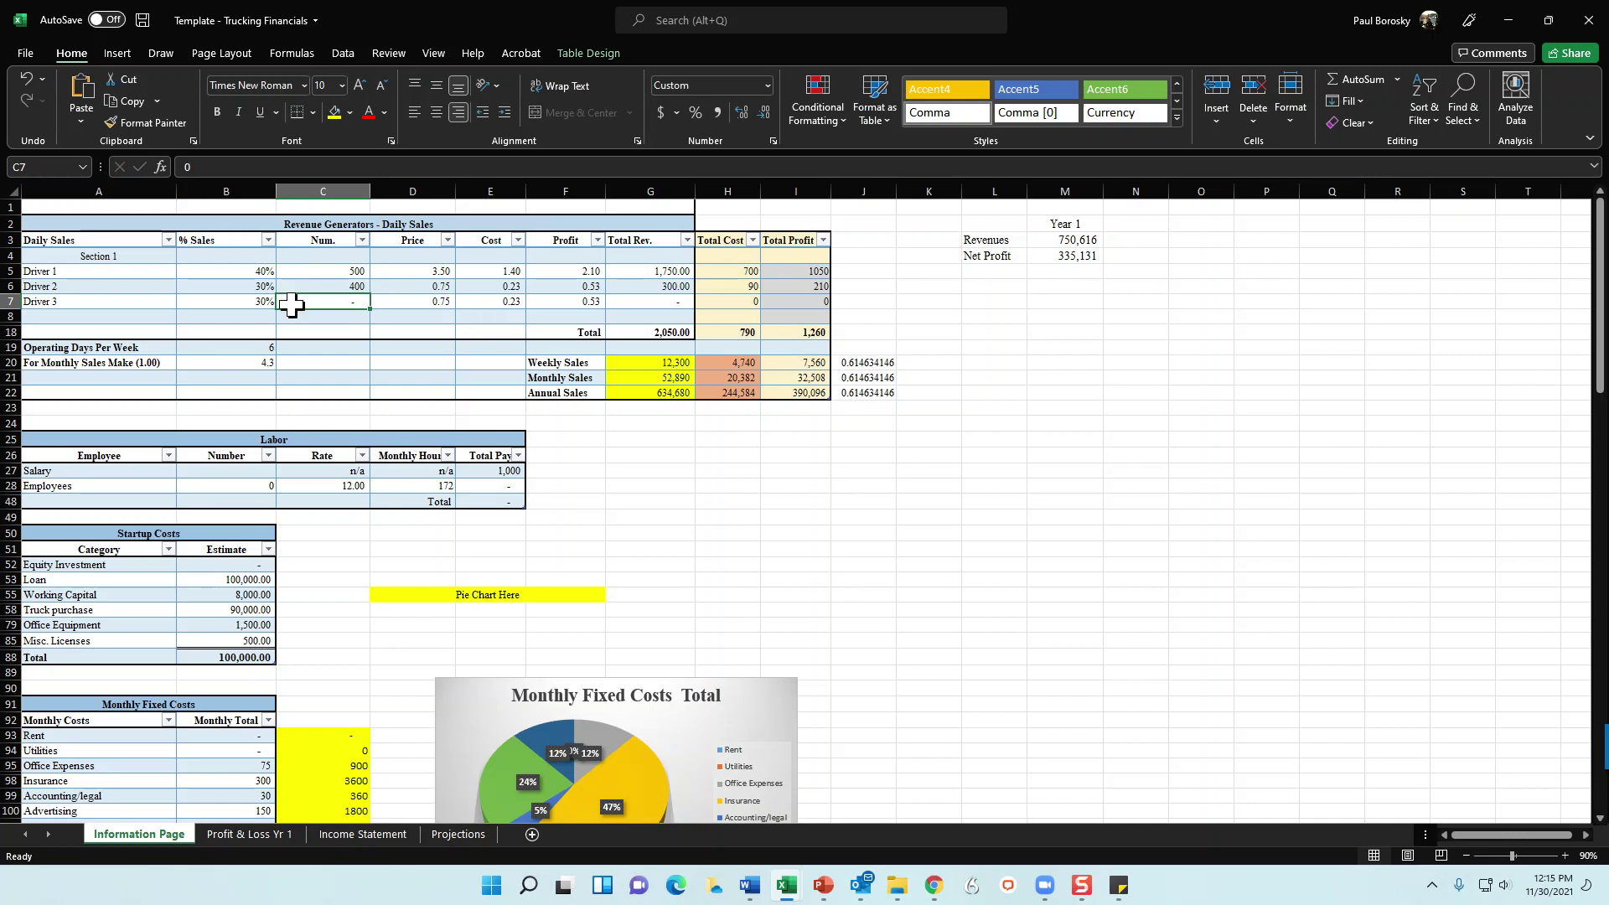
click(365, 289)
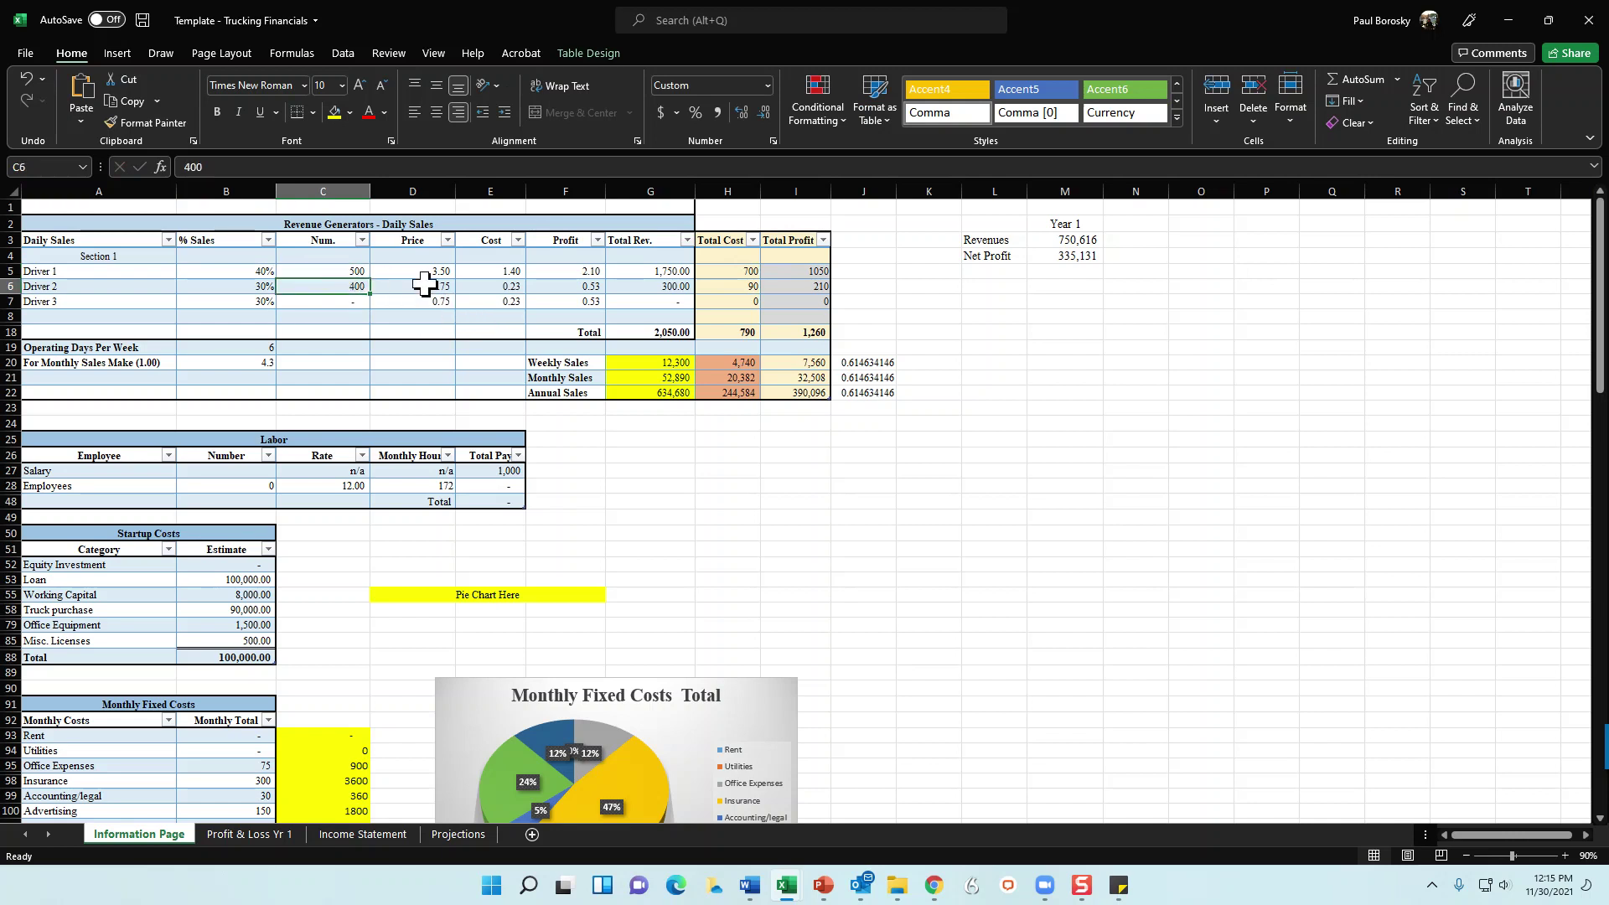
click(388, 285)
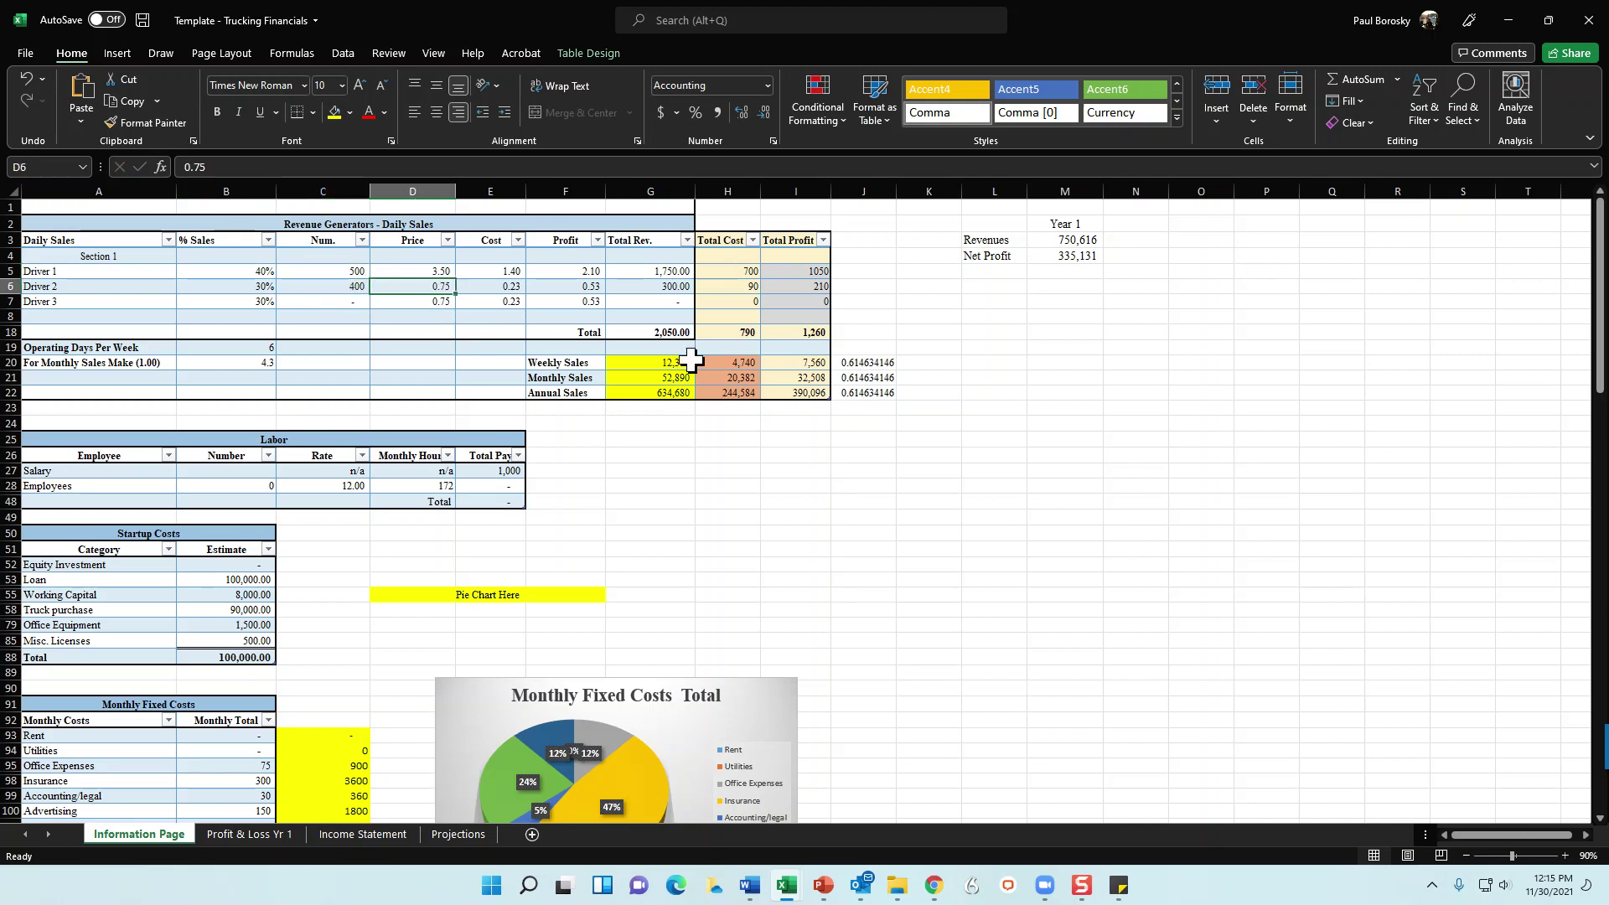
text(3.5)
key(Return)
Set Driver 3's Price to 3.50 in the daily sales table.
text(3)
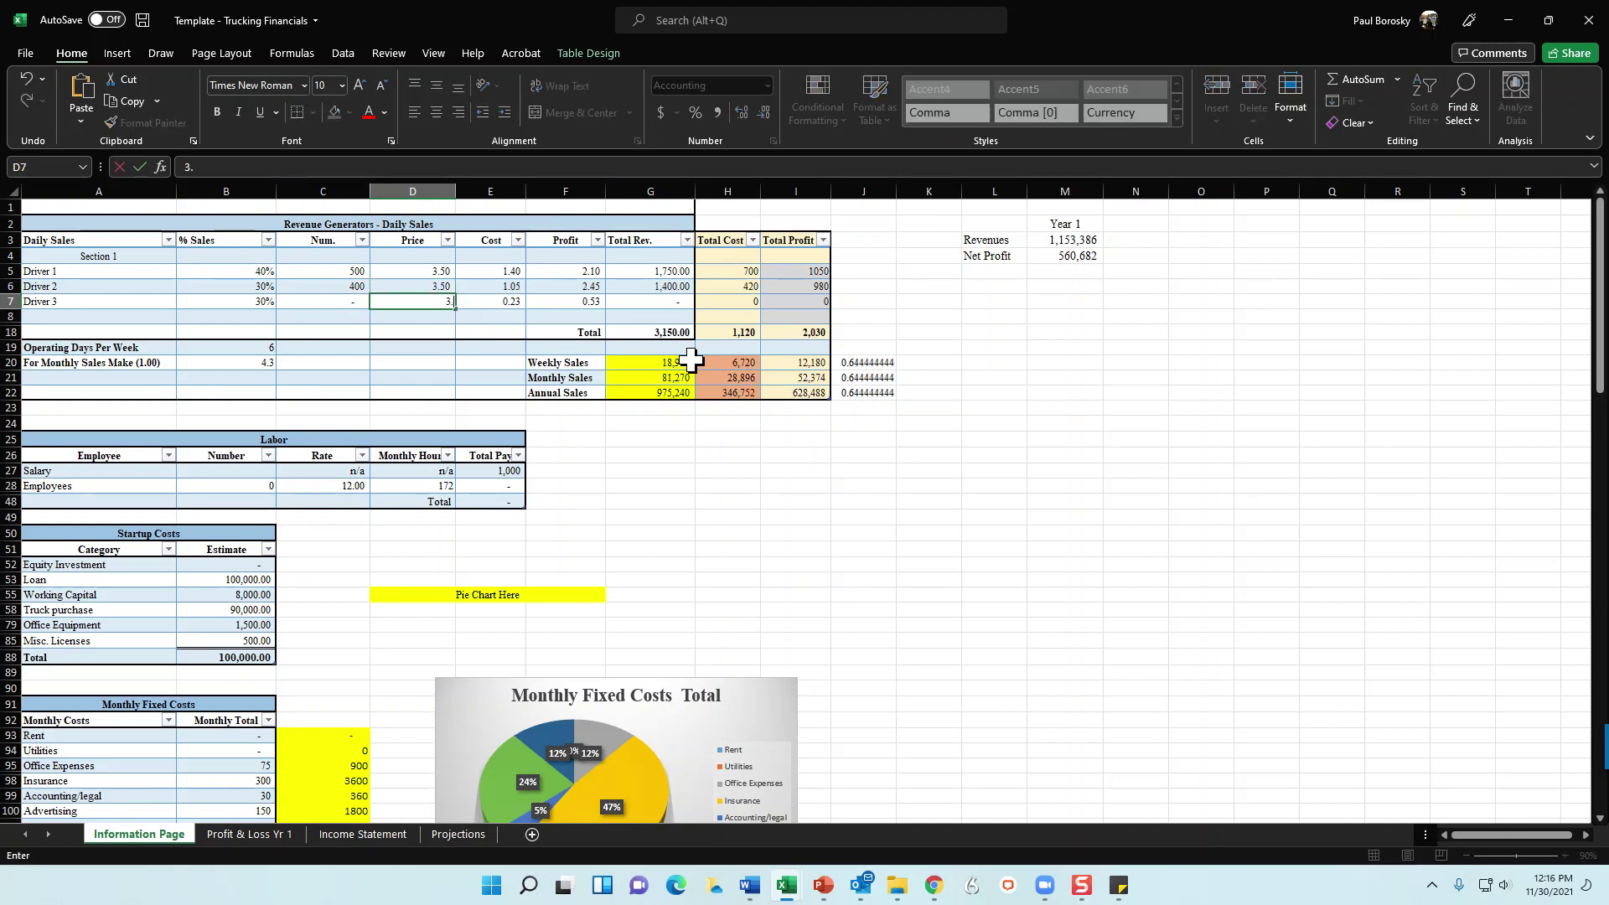
text(.5)
key(Return)
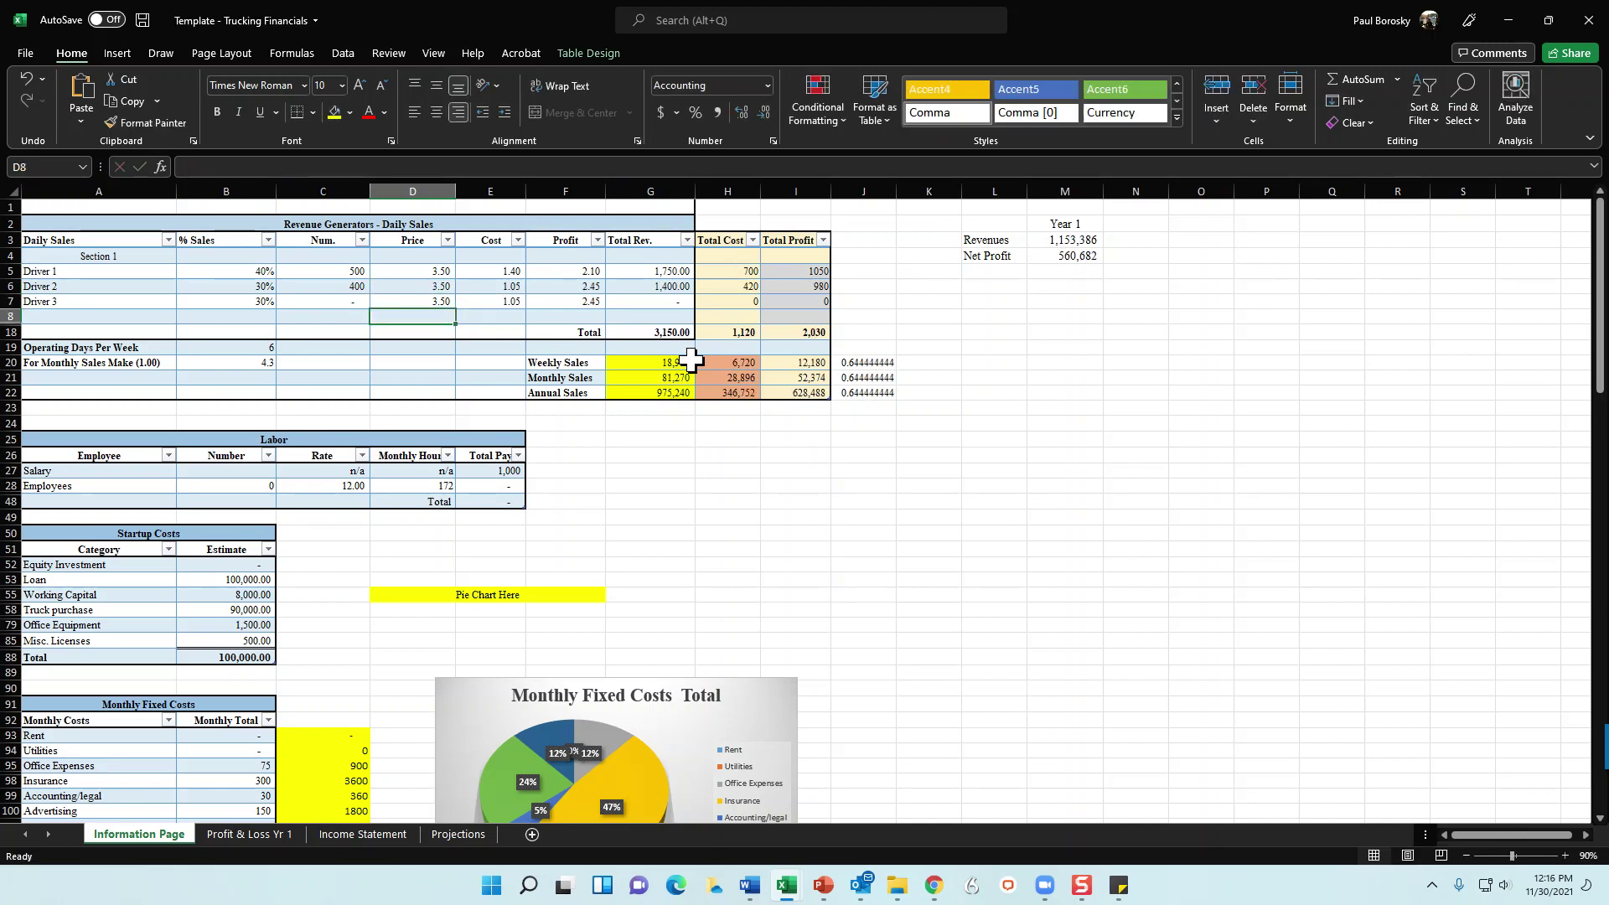
click(431, 286)
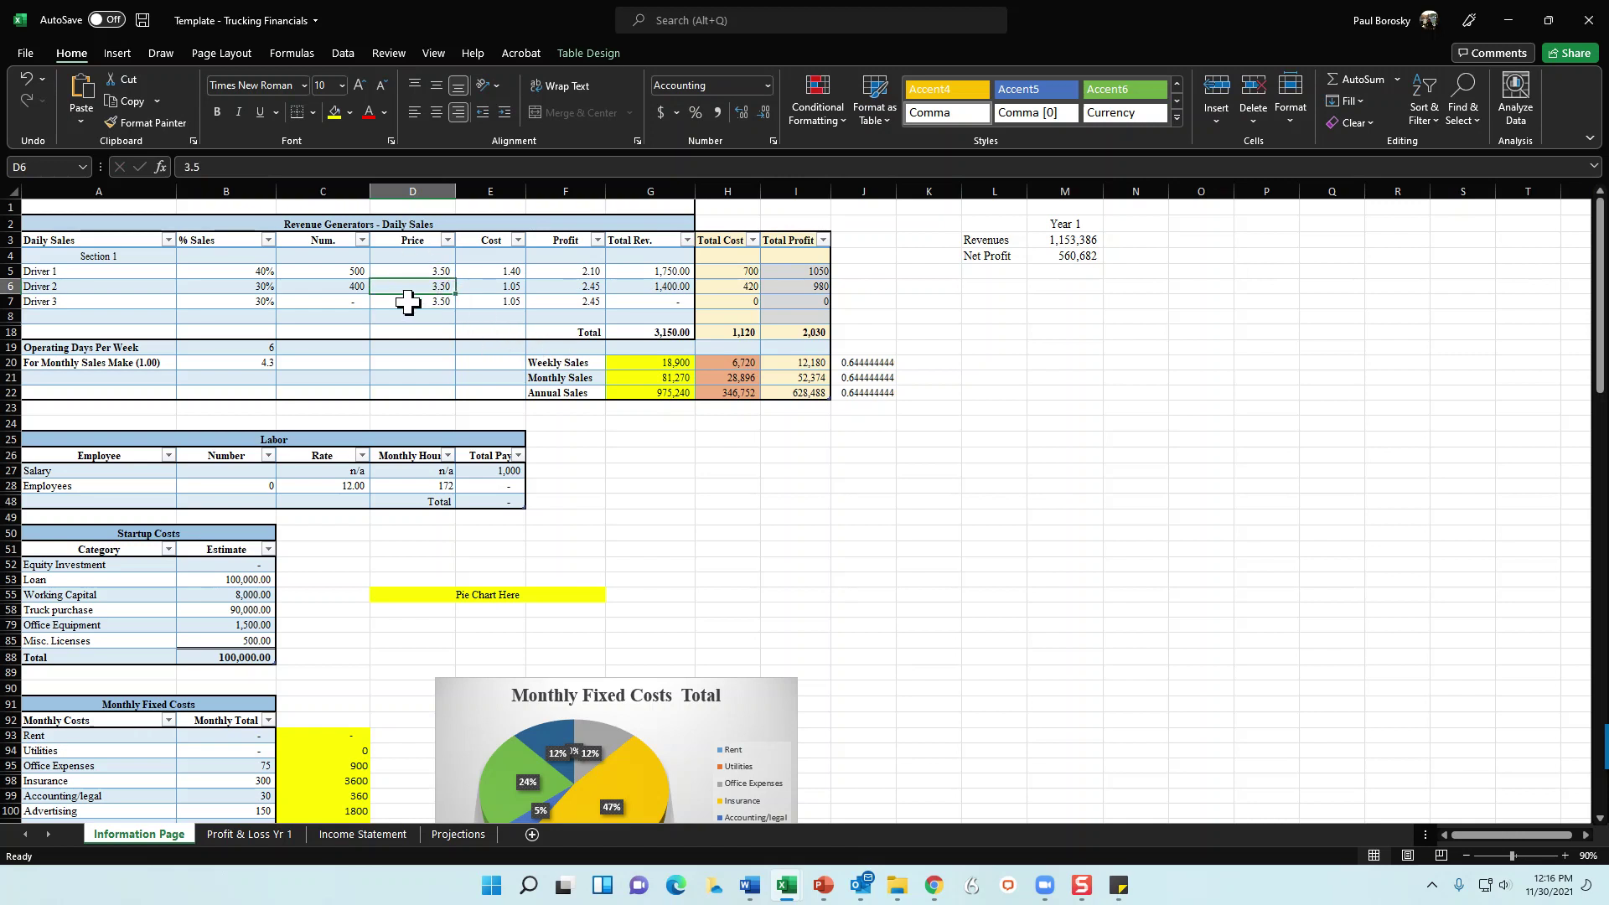
click(347, 271)
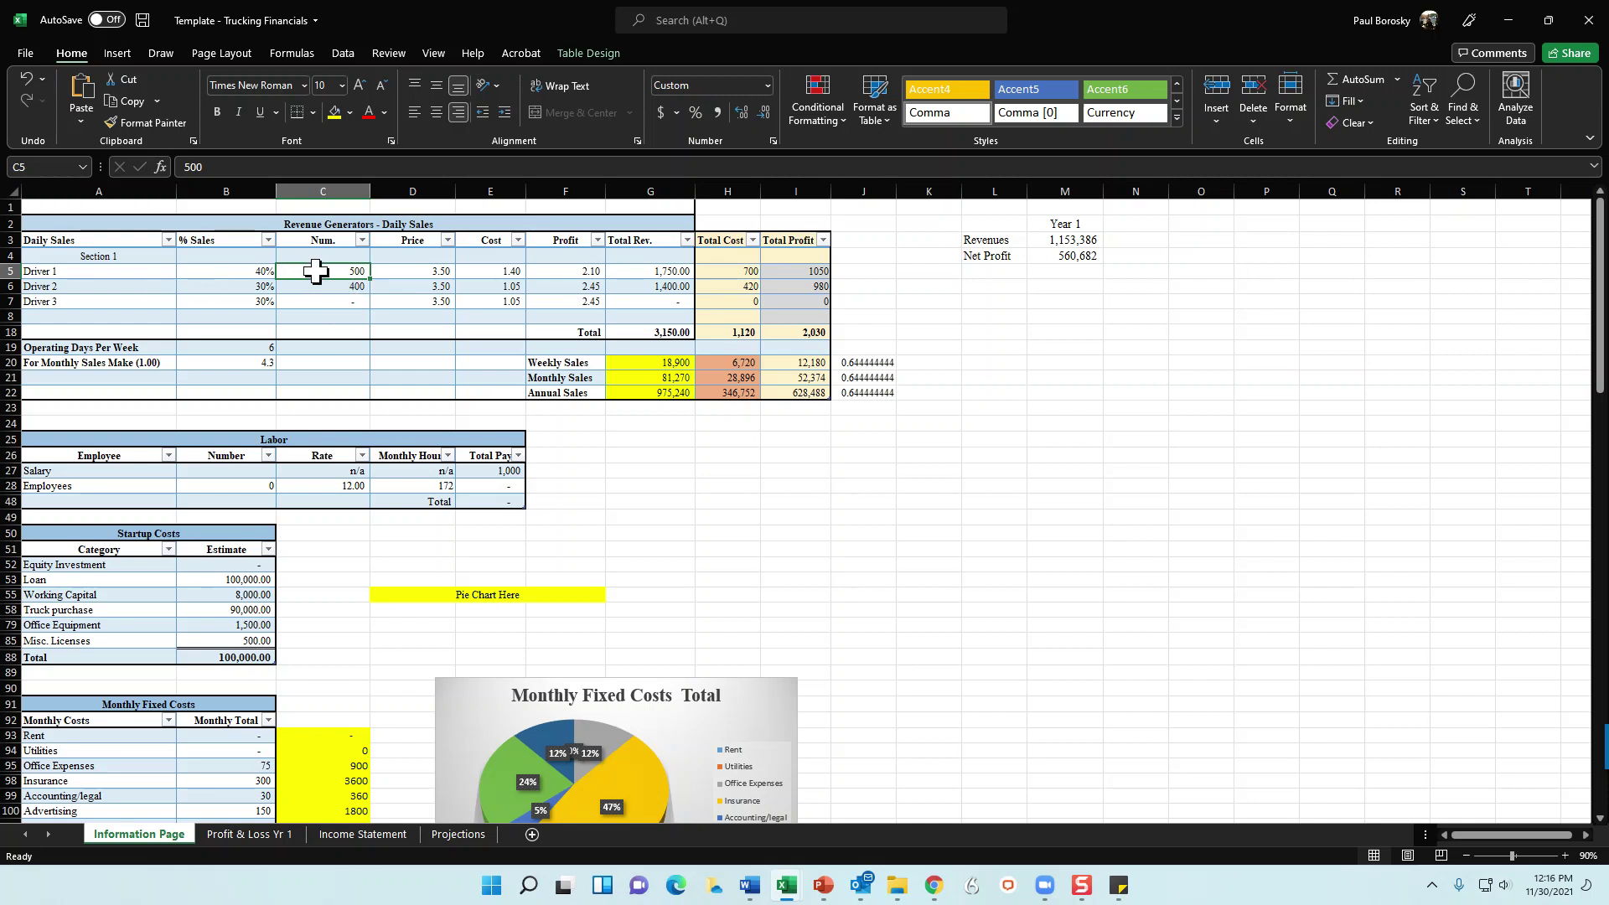
click(407, 271)
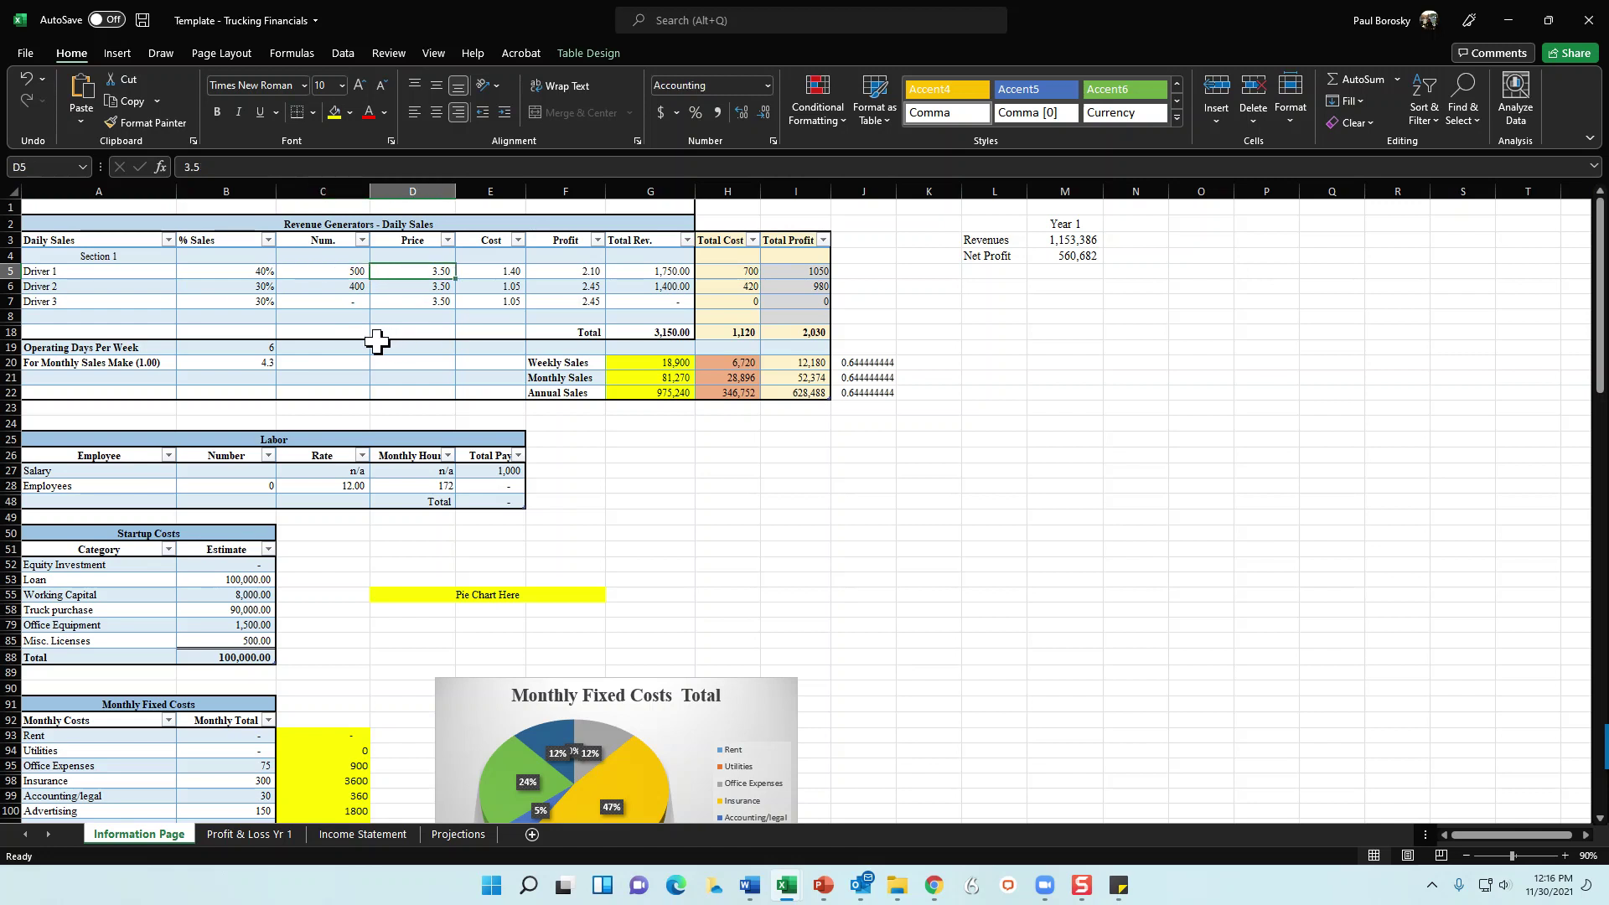
click(234, 275)
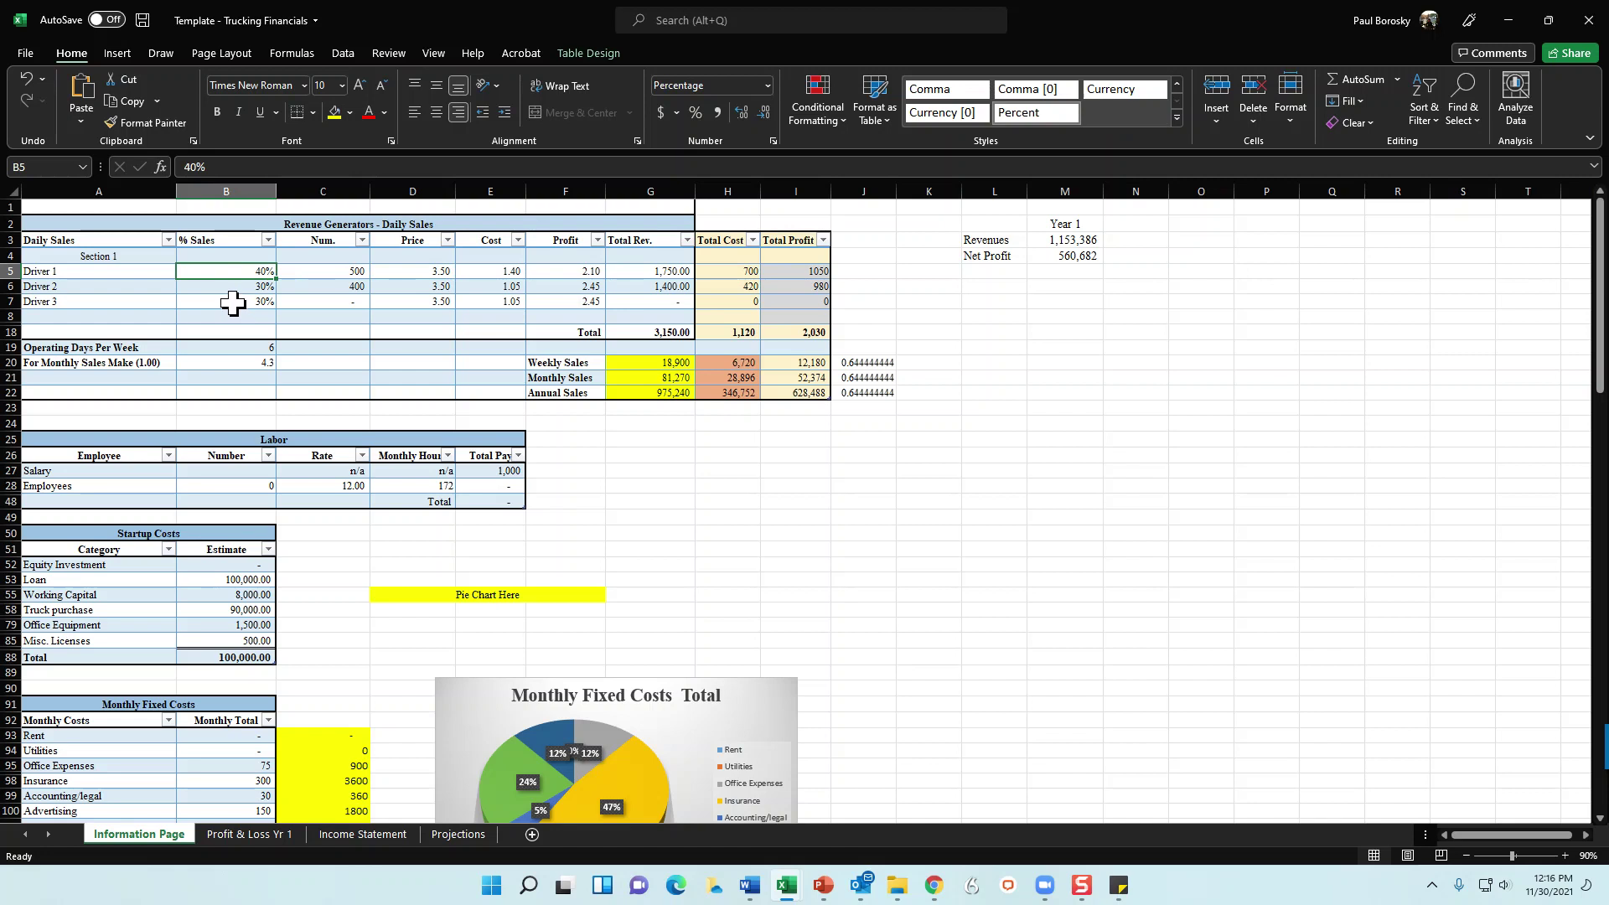
click(354, 285)
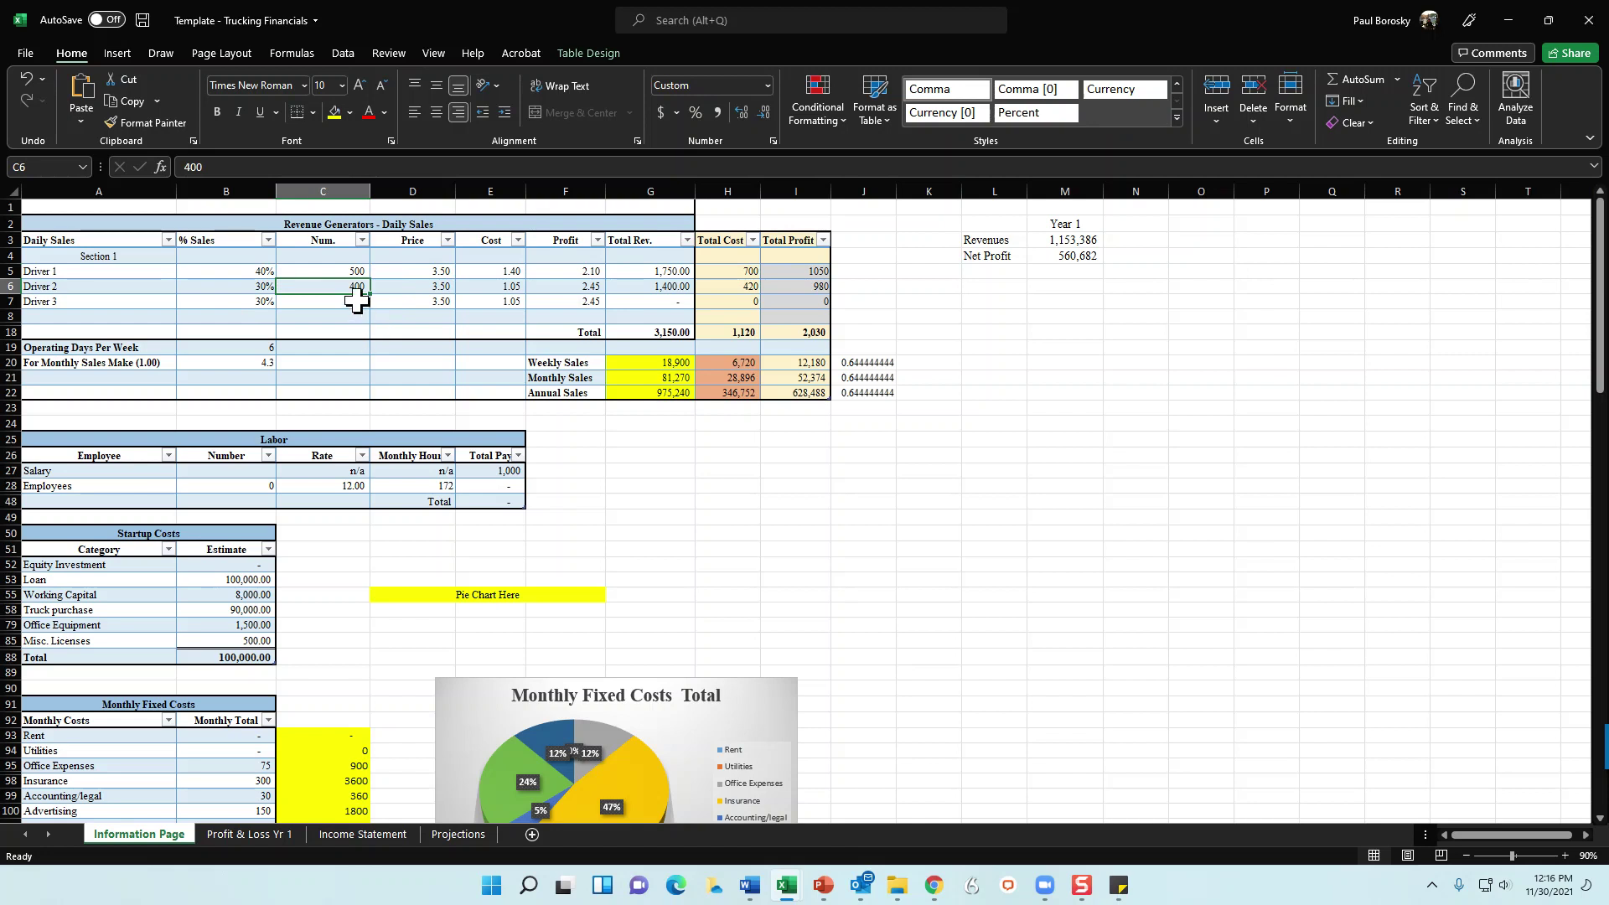
click(407, 287)
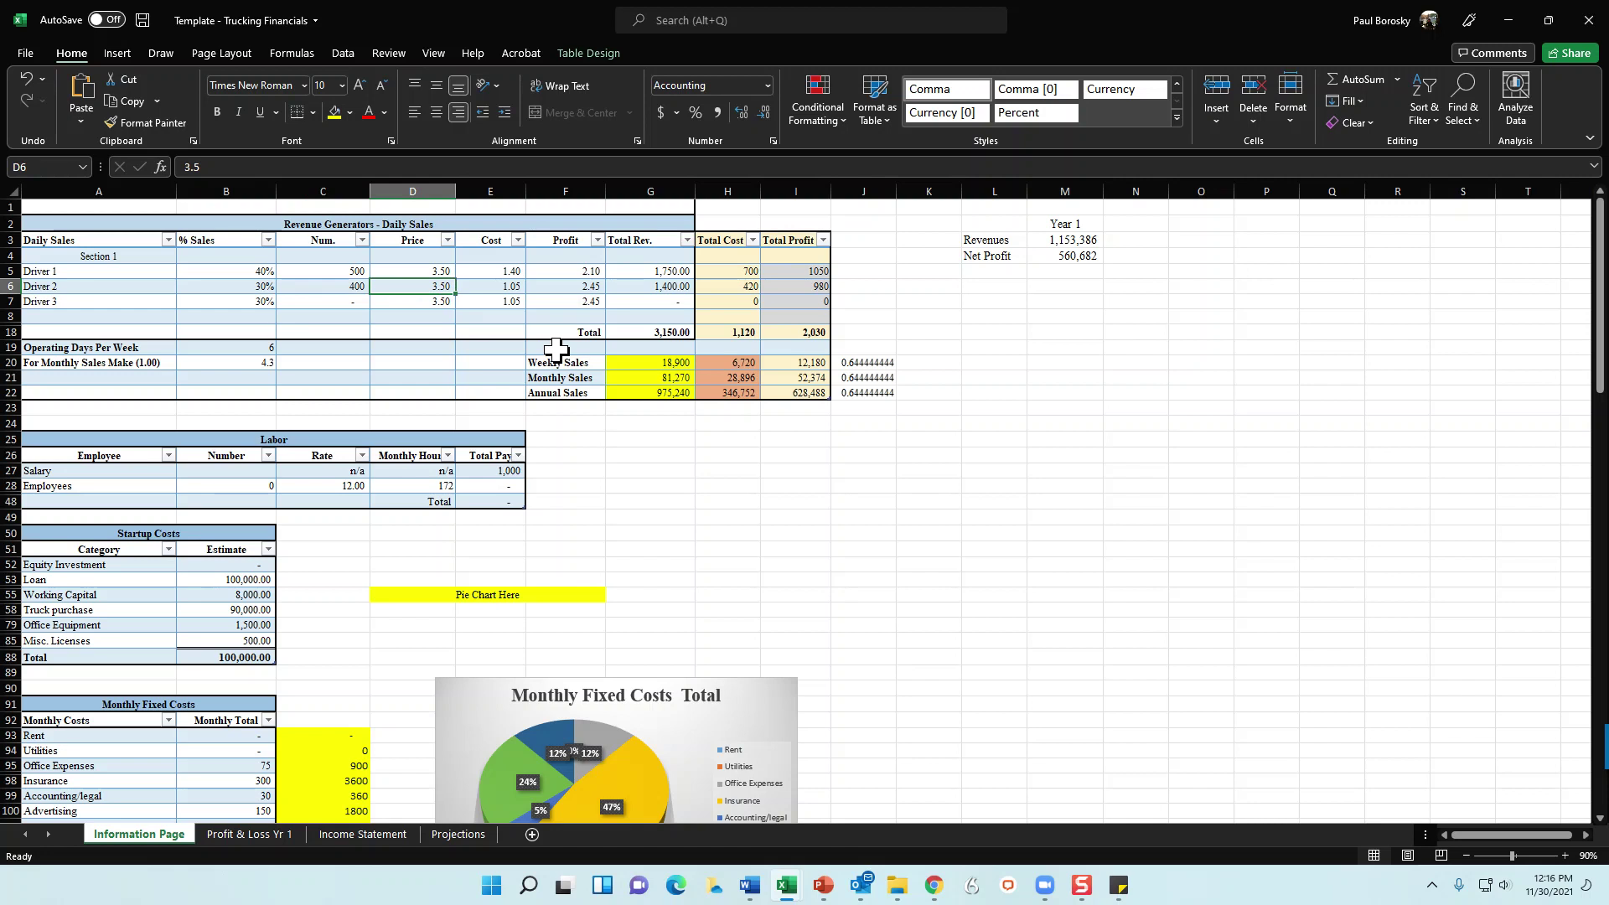
Set the % Sales of both Driver 2 and Driver 3 to 55% in the daily sales table.
click(262, 287)
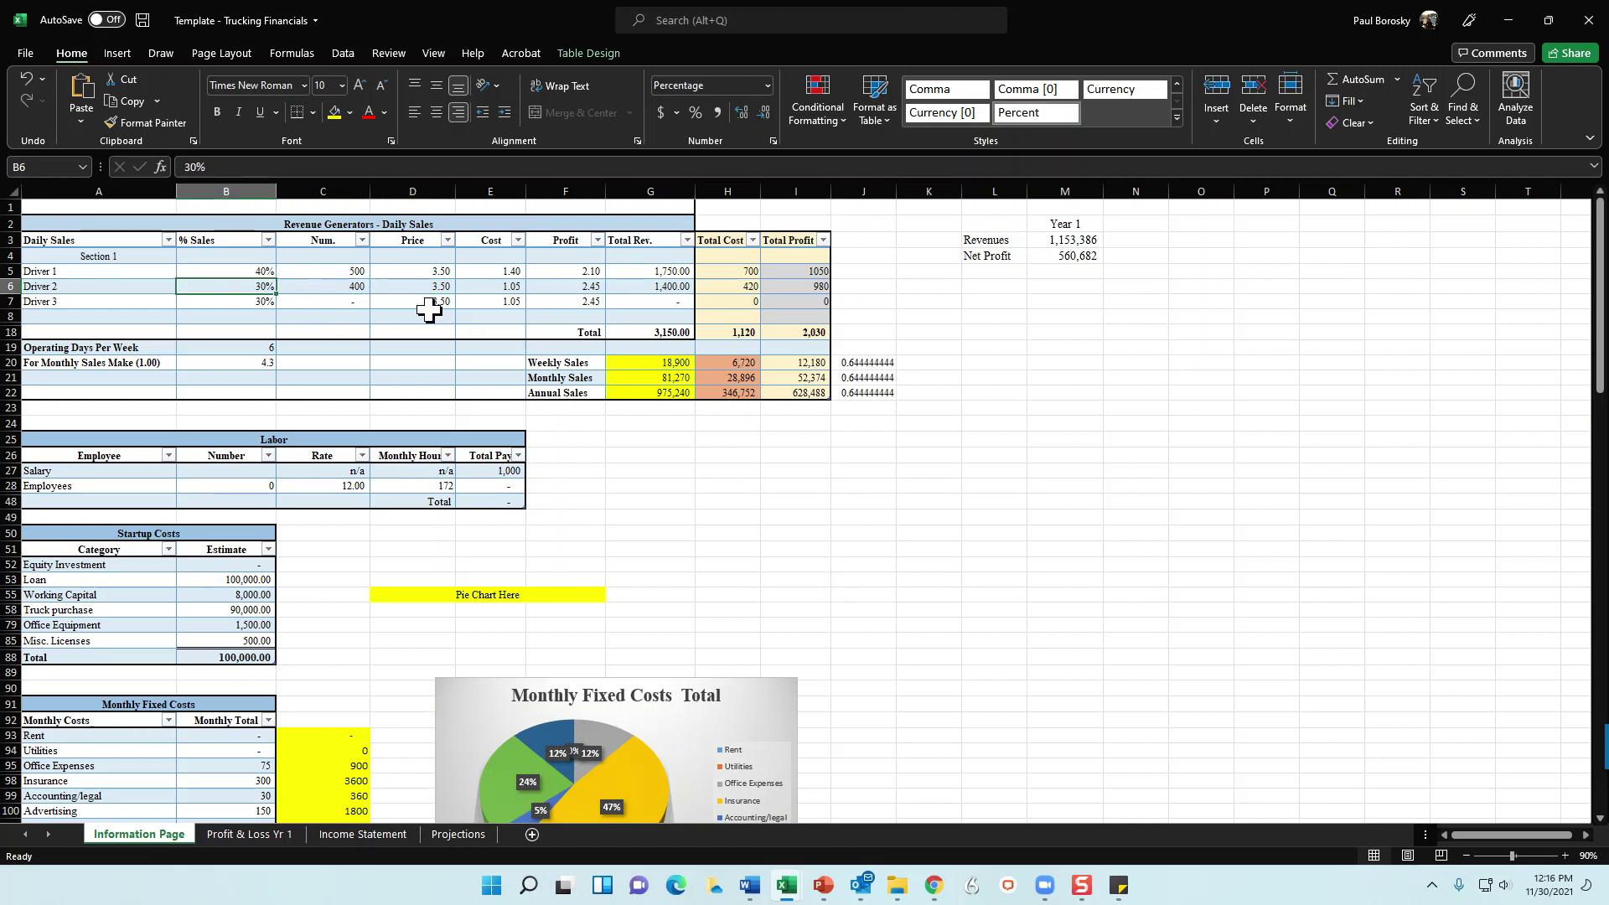
text(55)
key(Return)
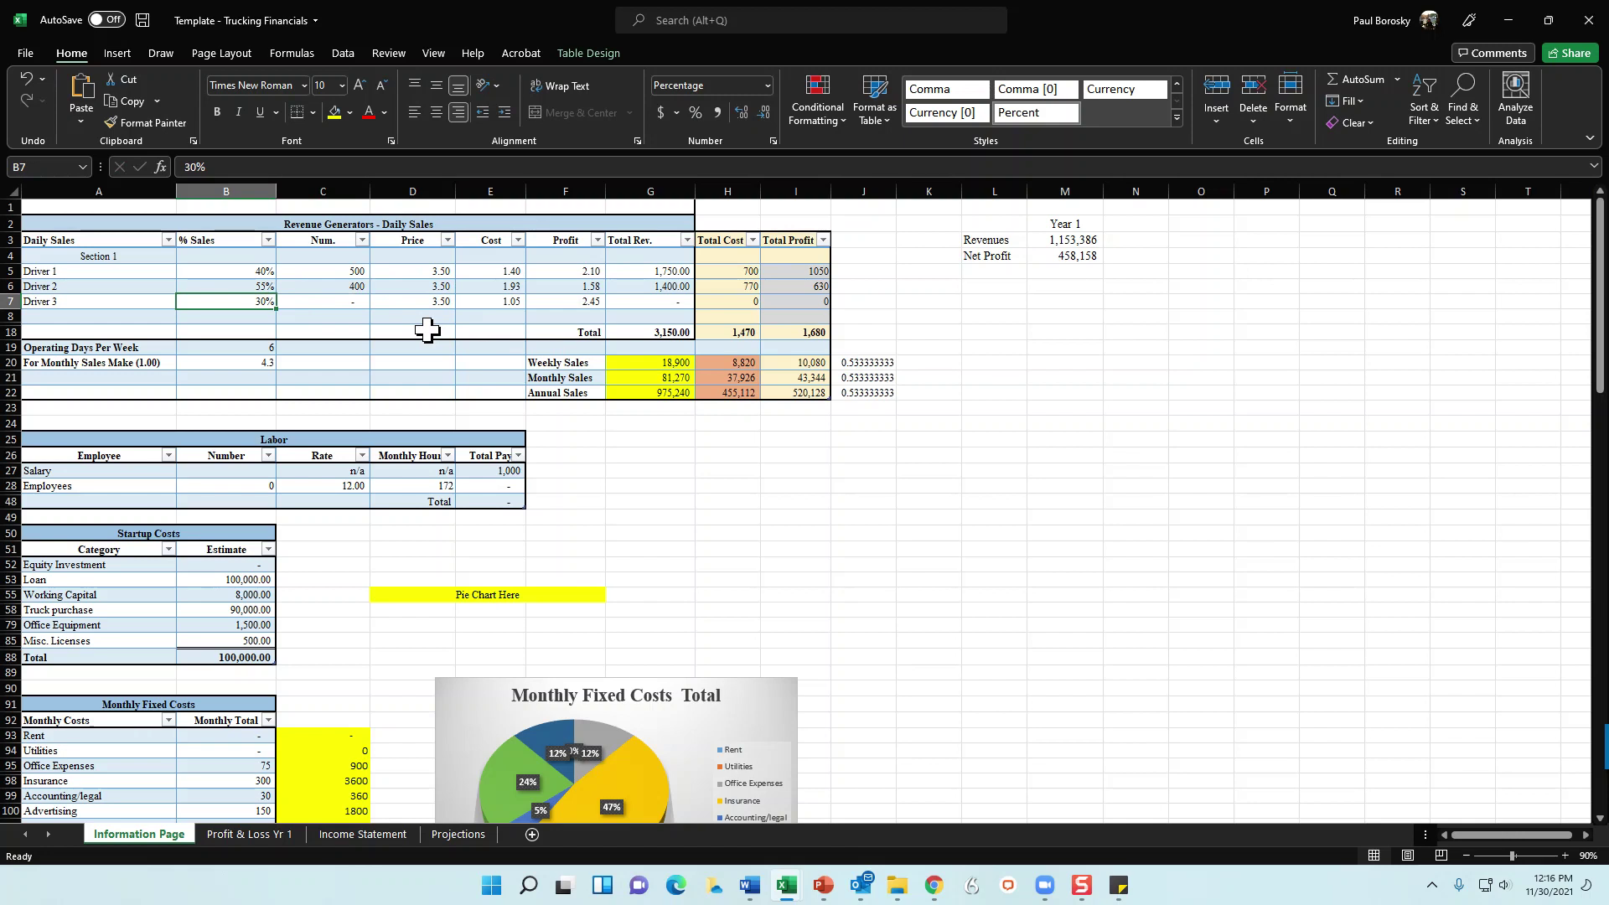
text(55)
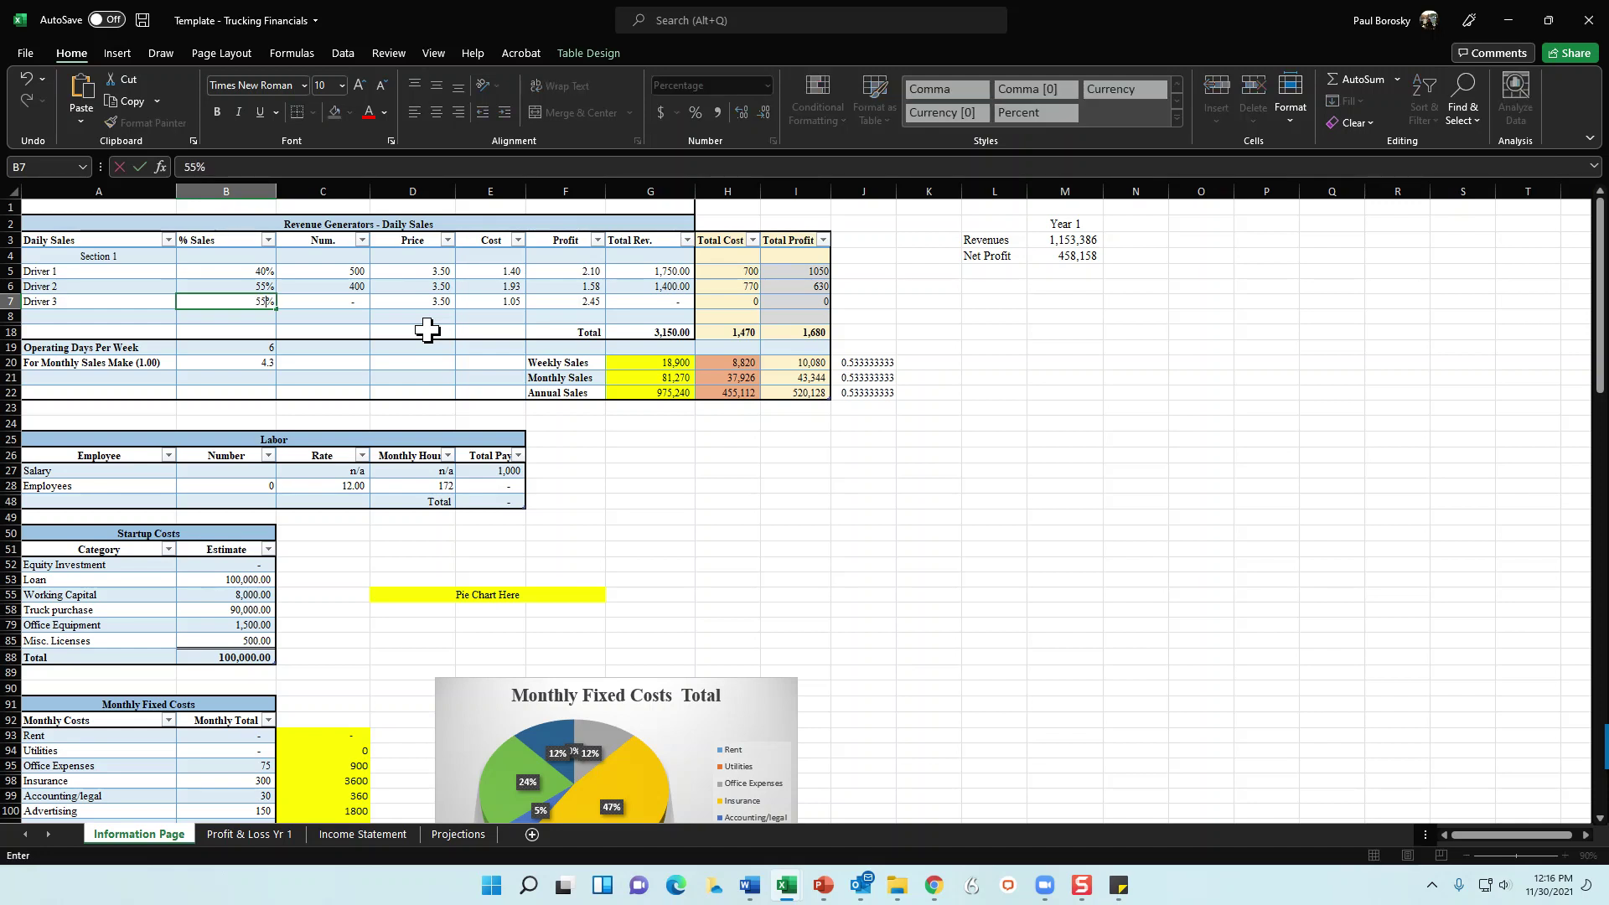
key(Tab)
Set Driver 3's Num. to 450 in the daily sales table.
text(40)
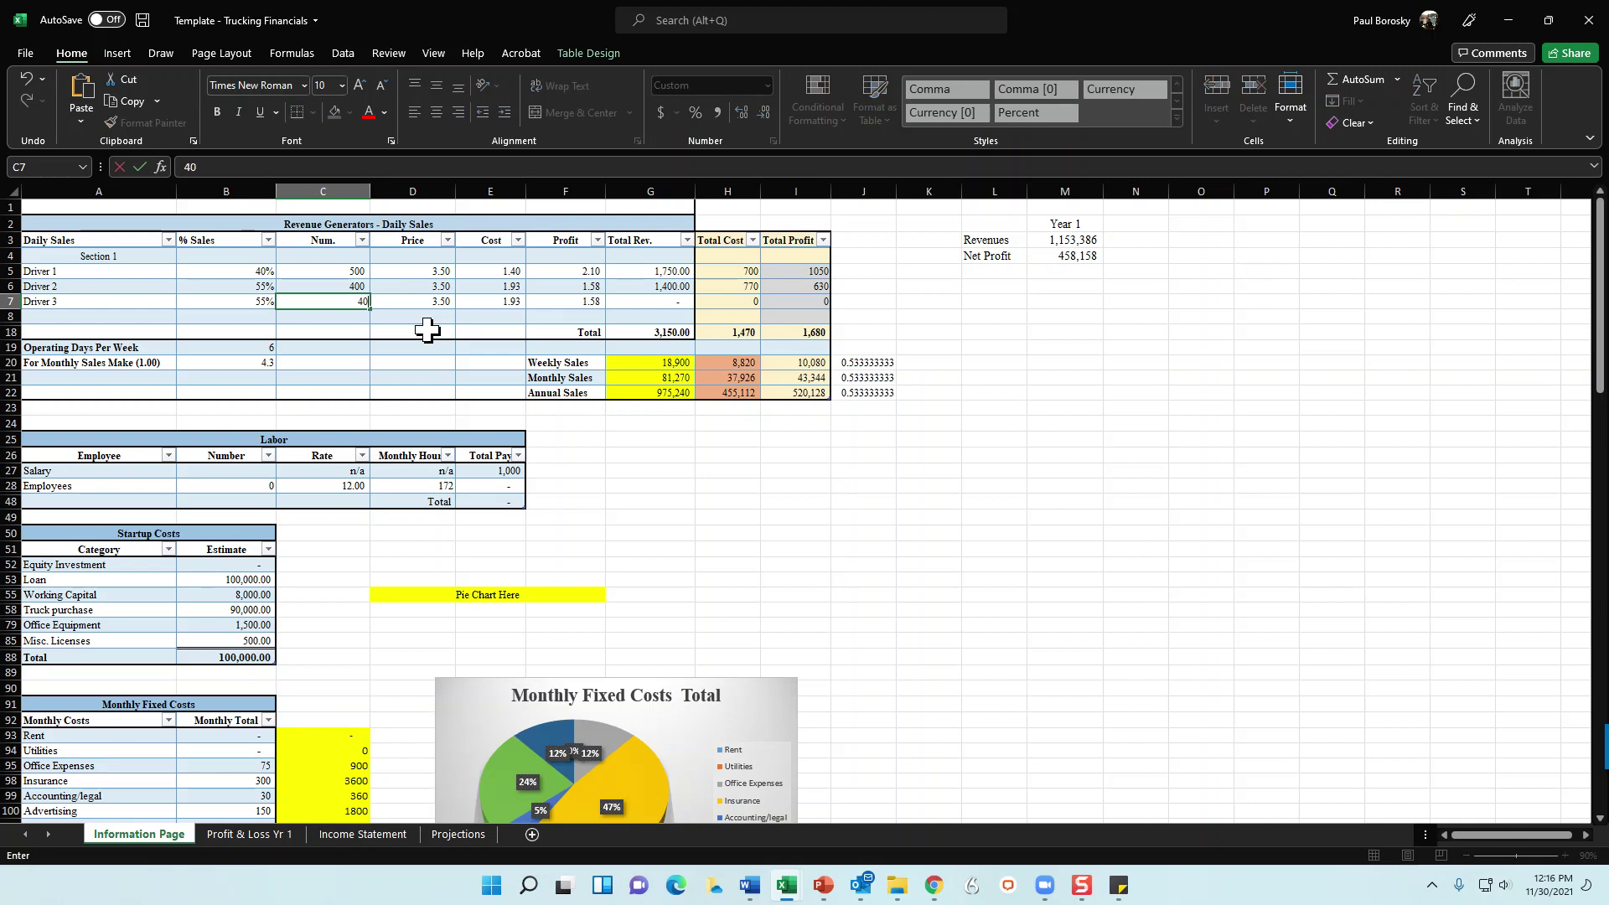
key(BackSpace)
key(Tab)
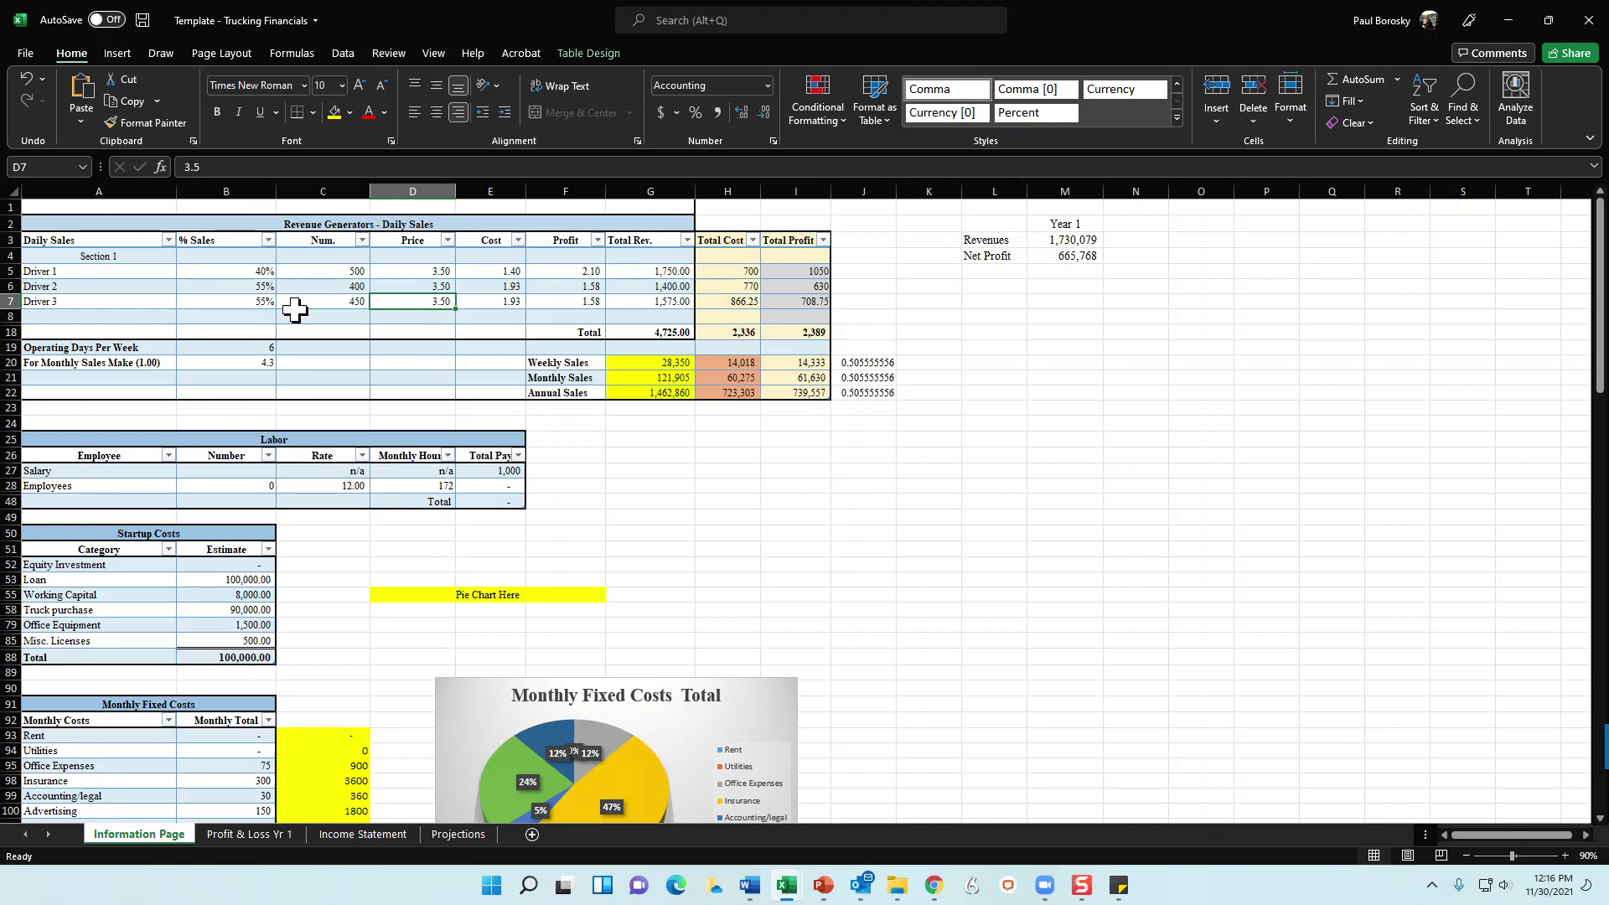
Try 5 as the Operating Days Per Week and set it back to 6.
click(223, 347)
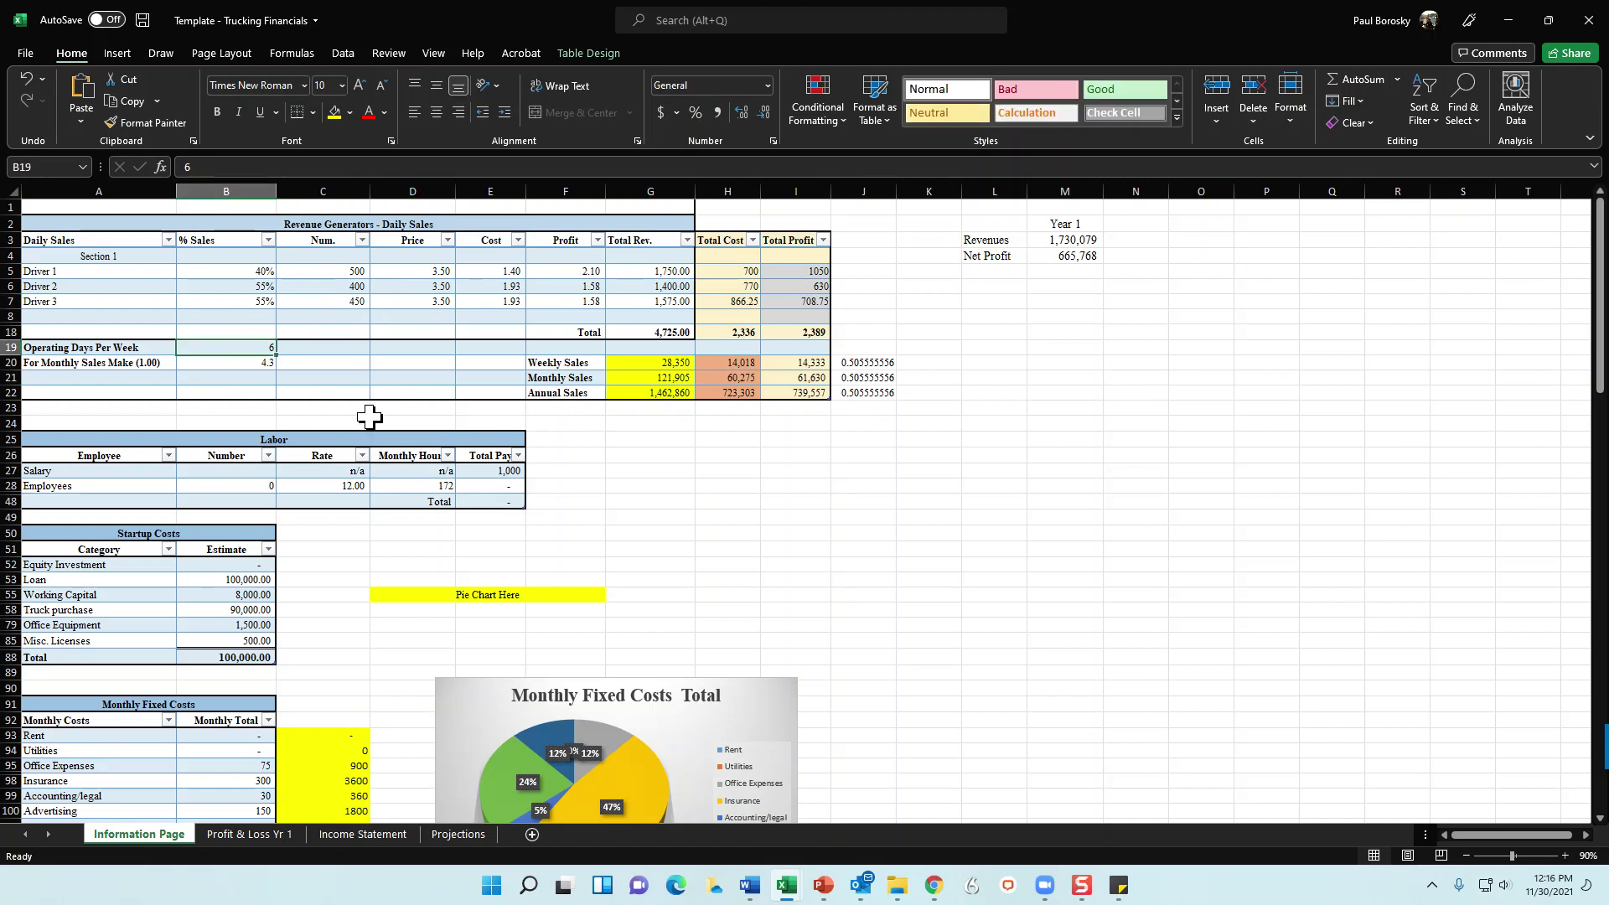
text(5)
key(Return)
click(267, 346)
text(6)
key(Return)
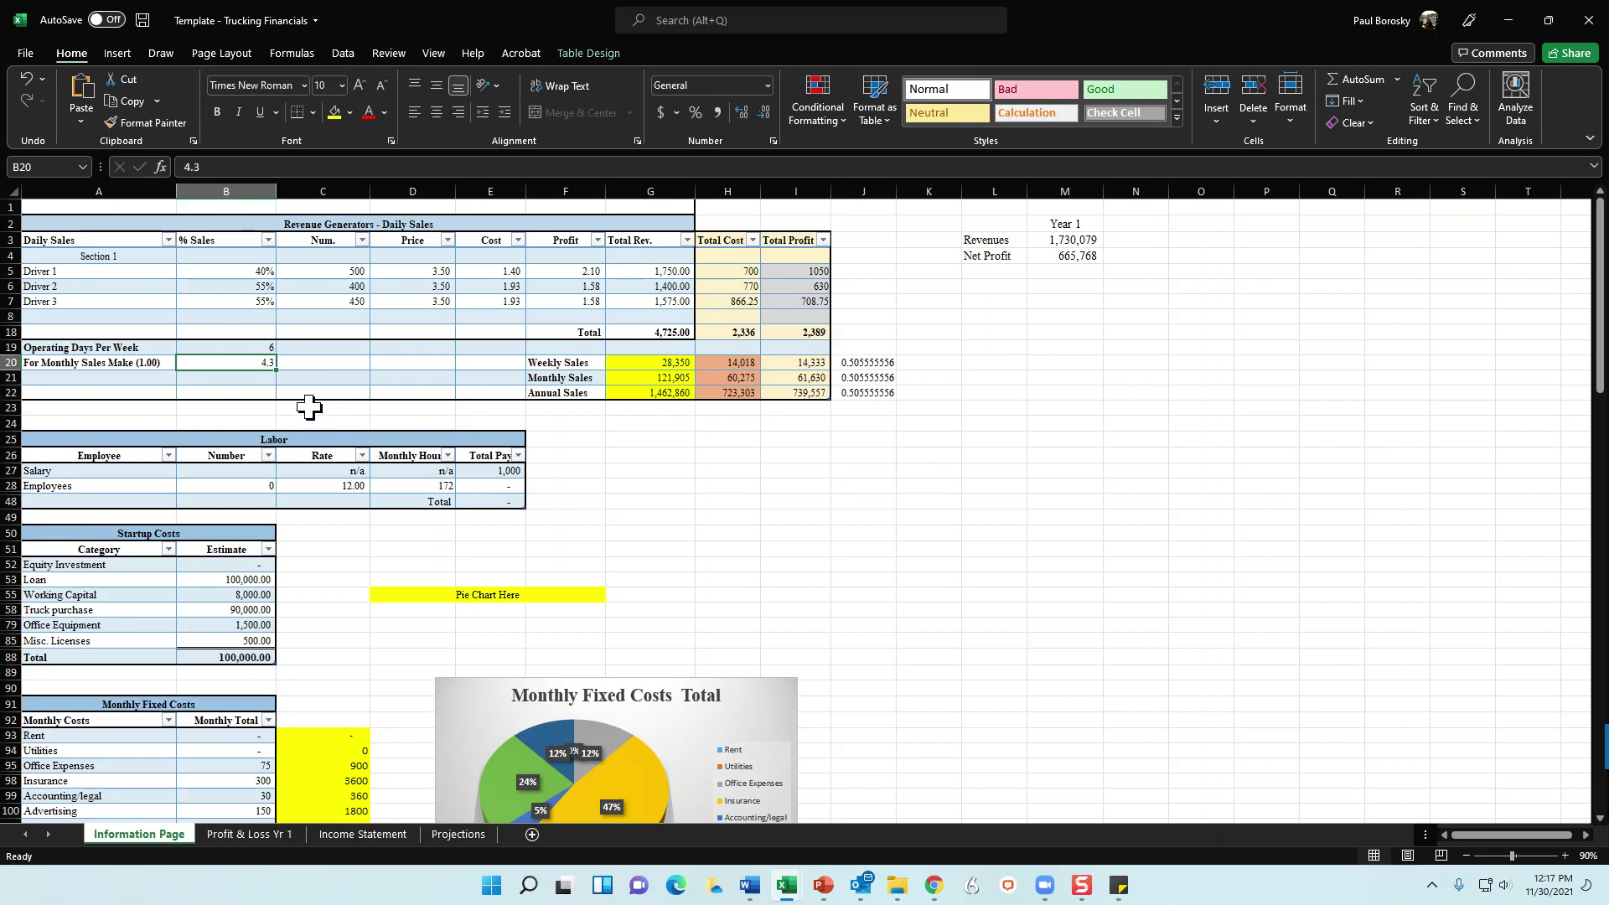
Set the Salary row's Total Pay in the Labor table to 5,000.
click(757, 501)
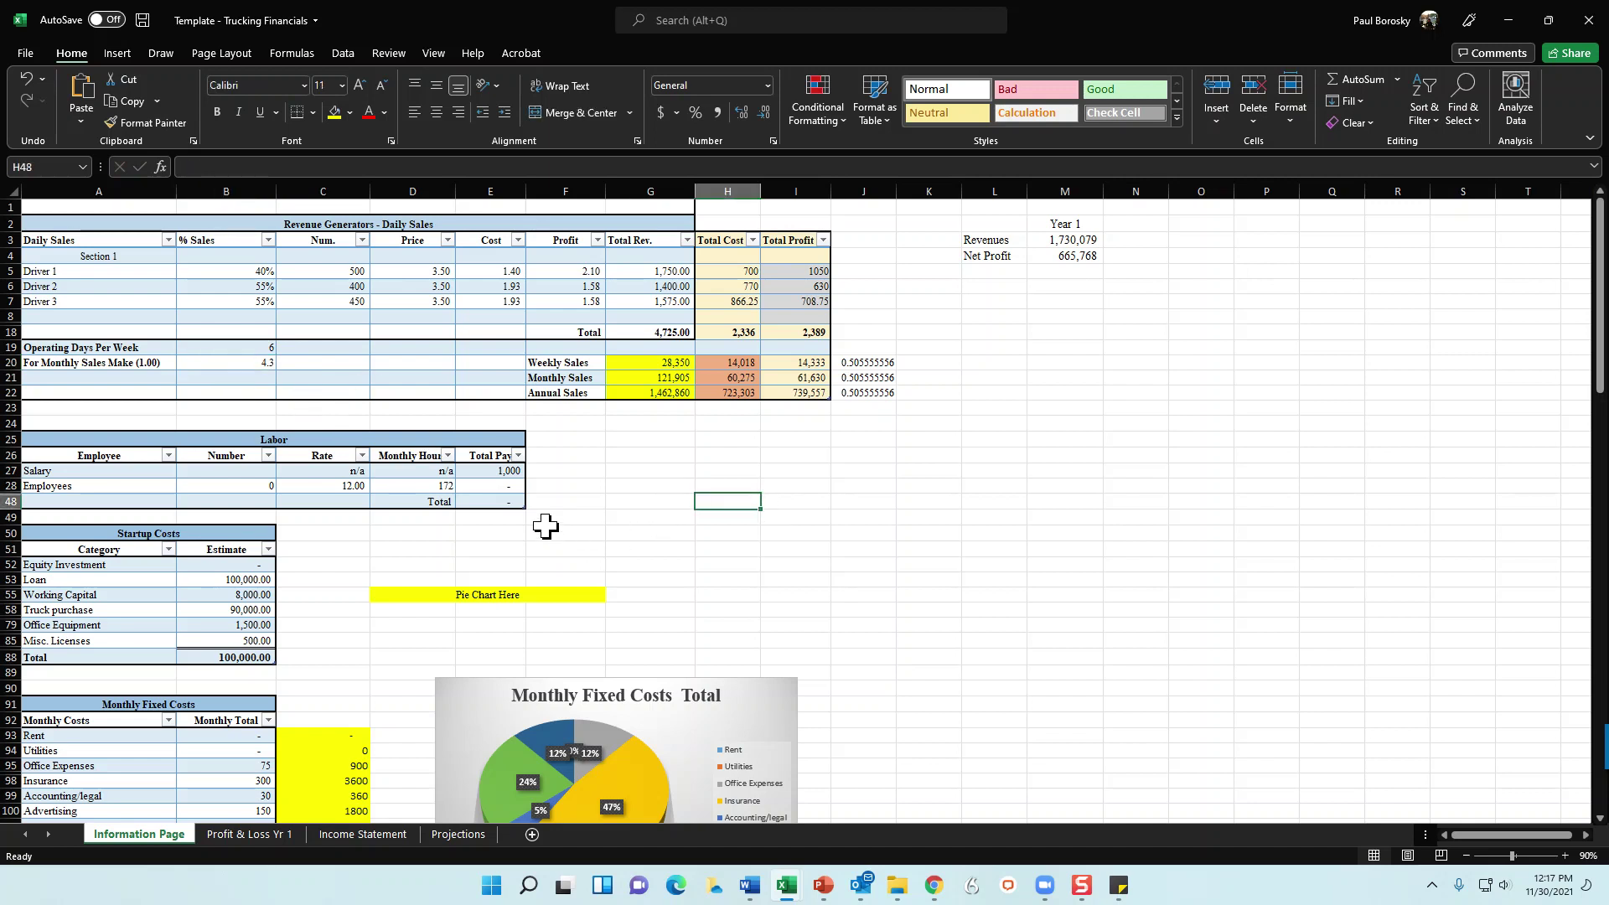
scroll(325, 453, down, 1)
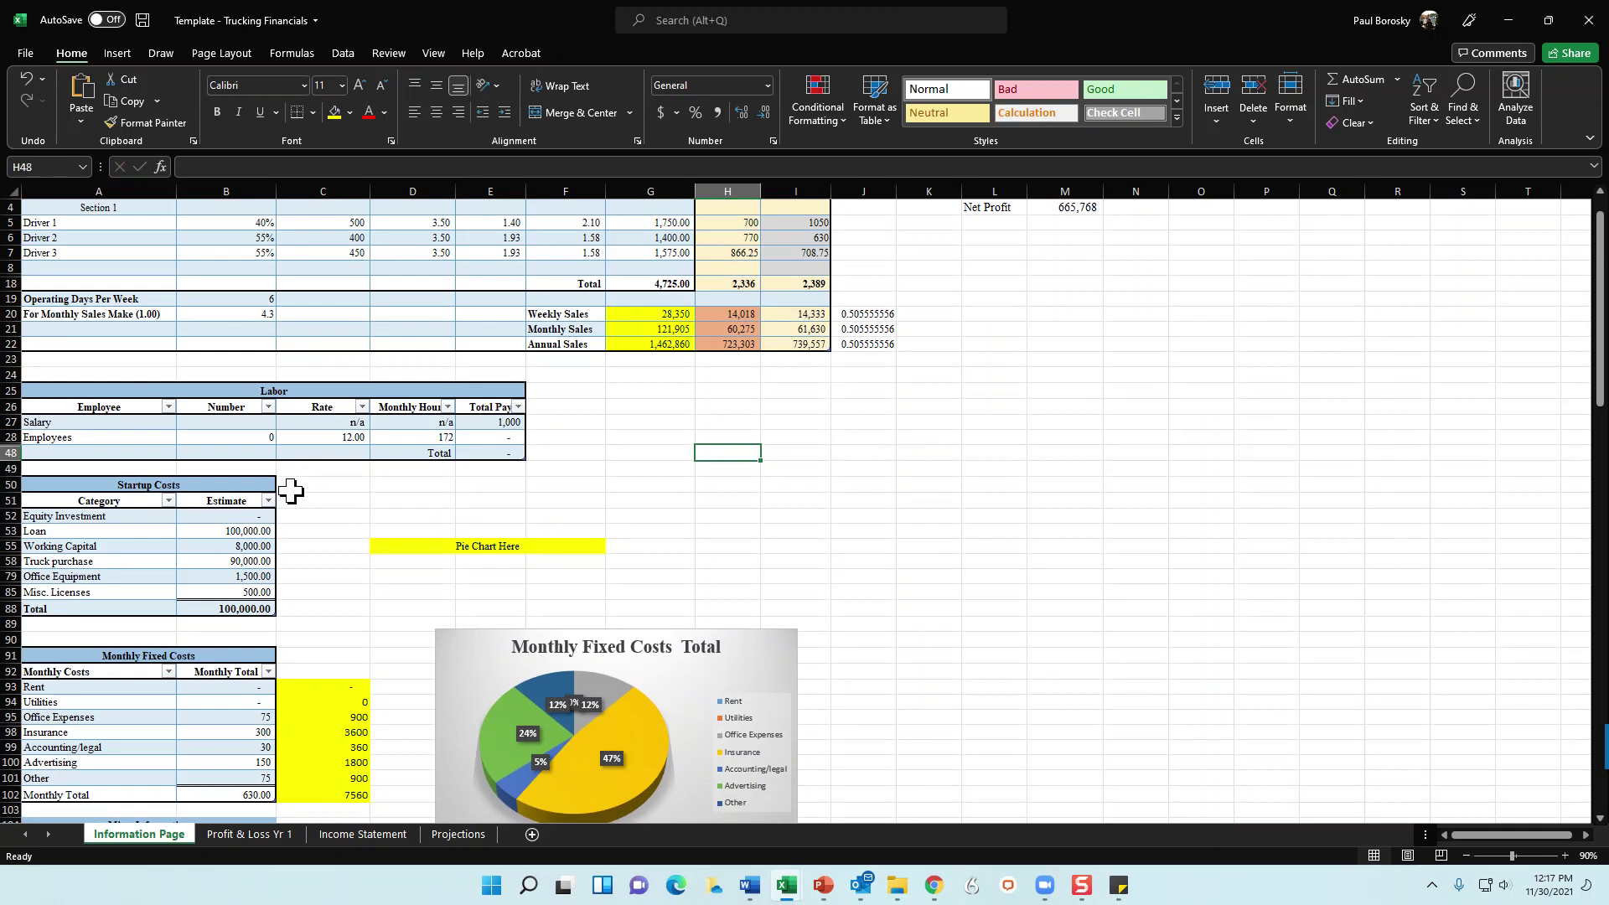
click(482, 426)
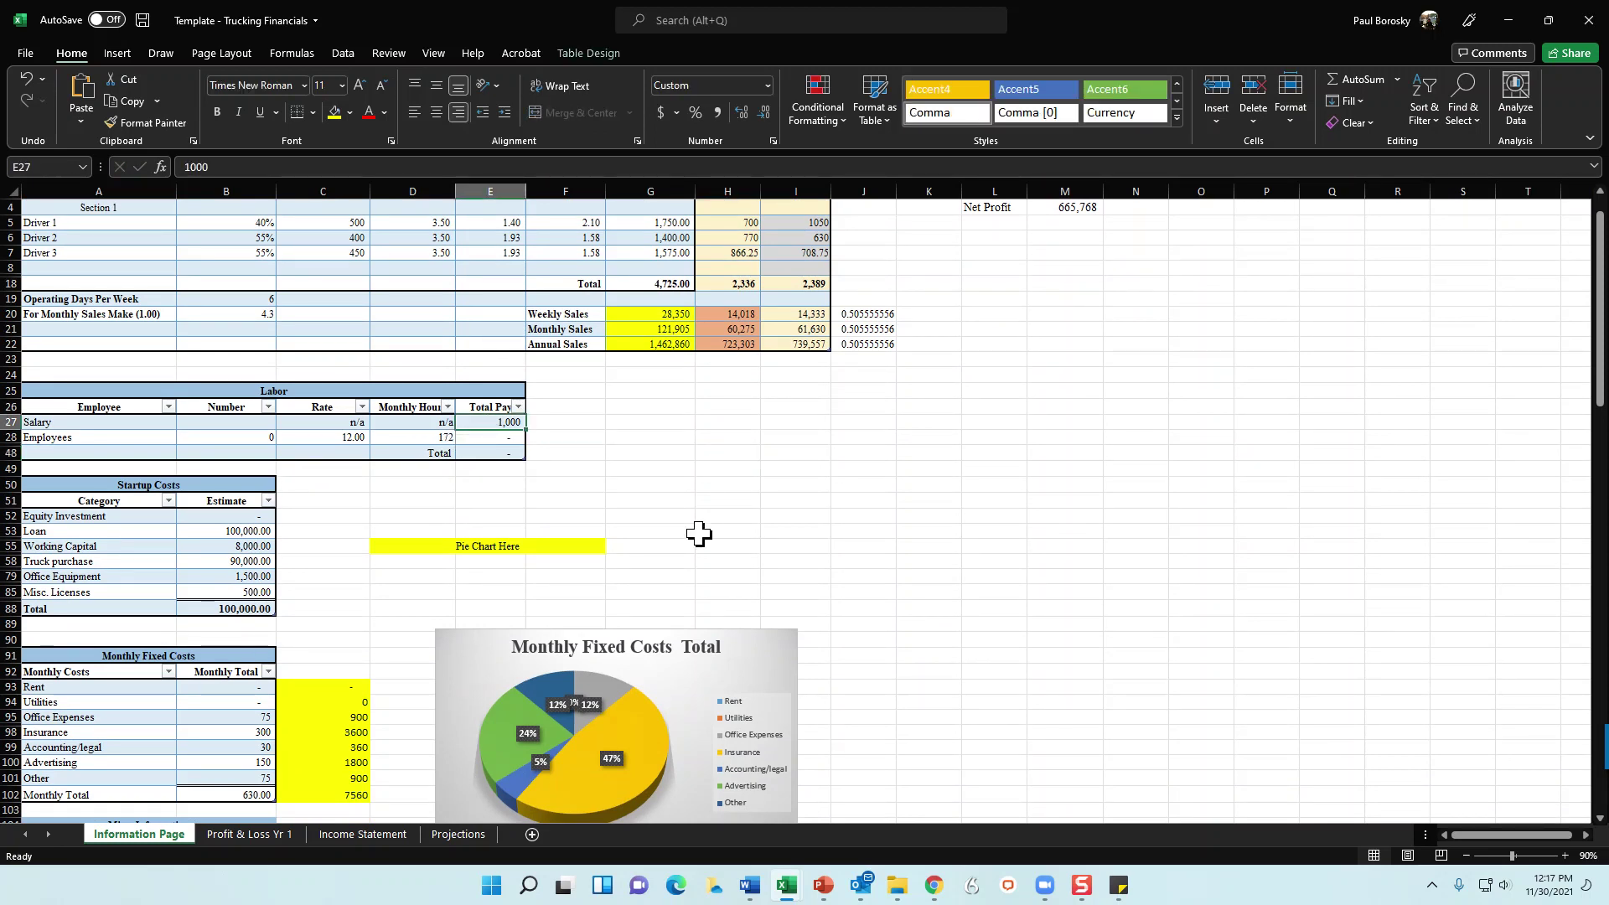
text(500)
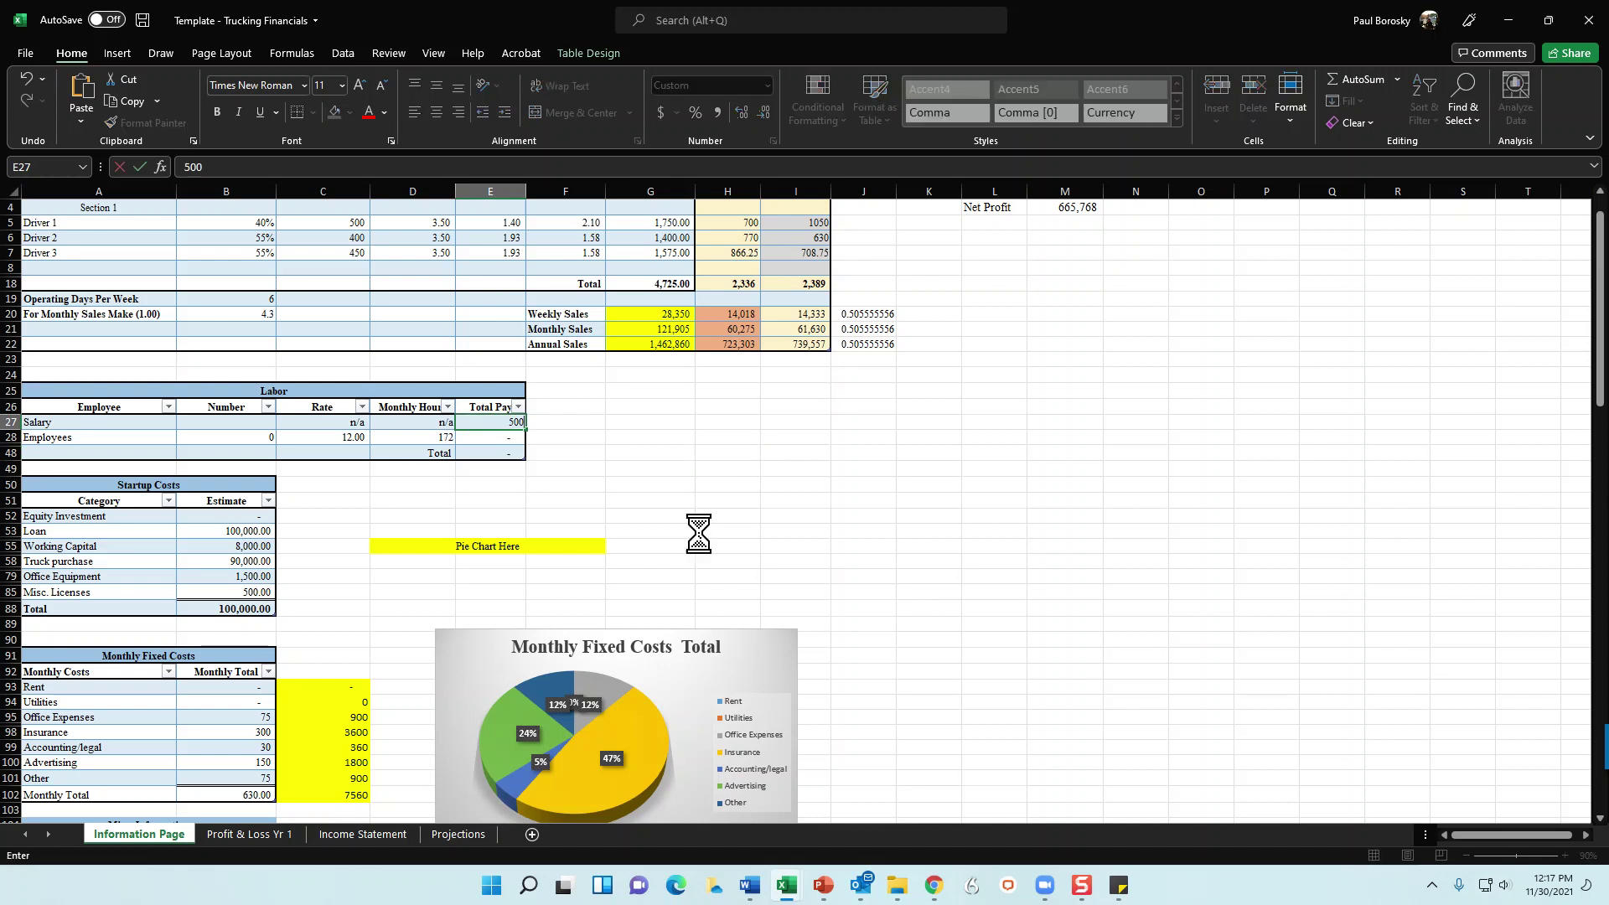
key(Return)
key(Up)
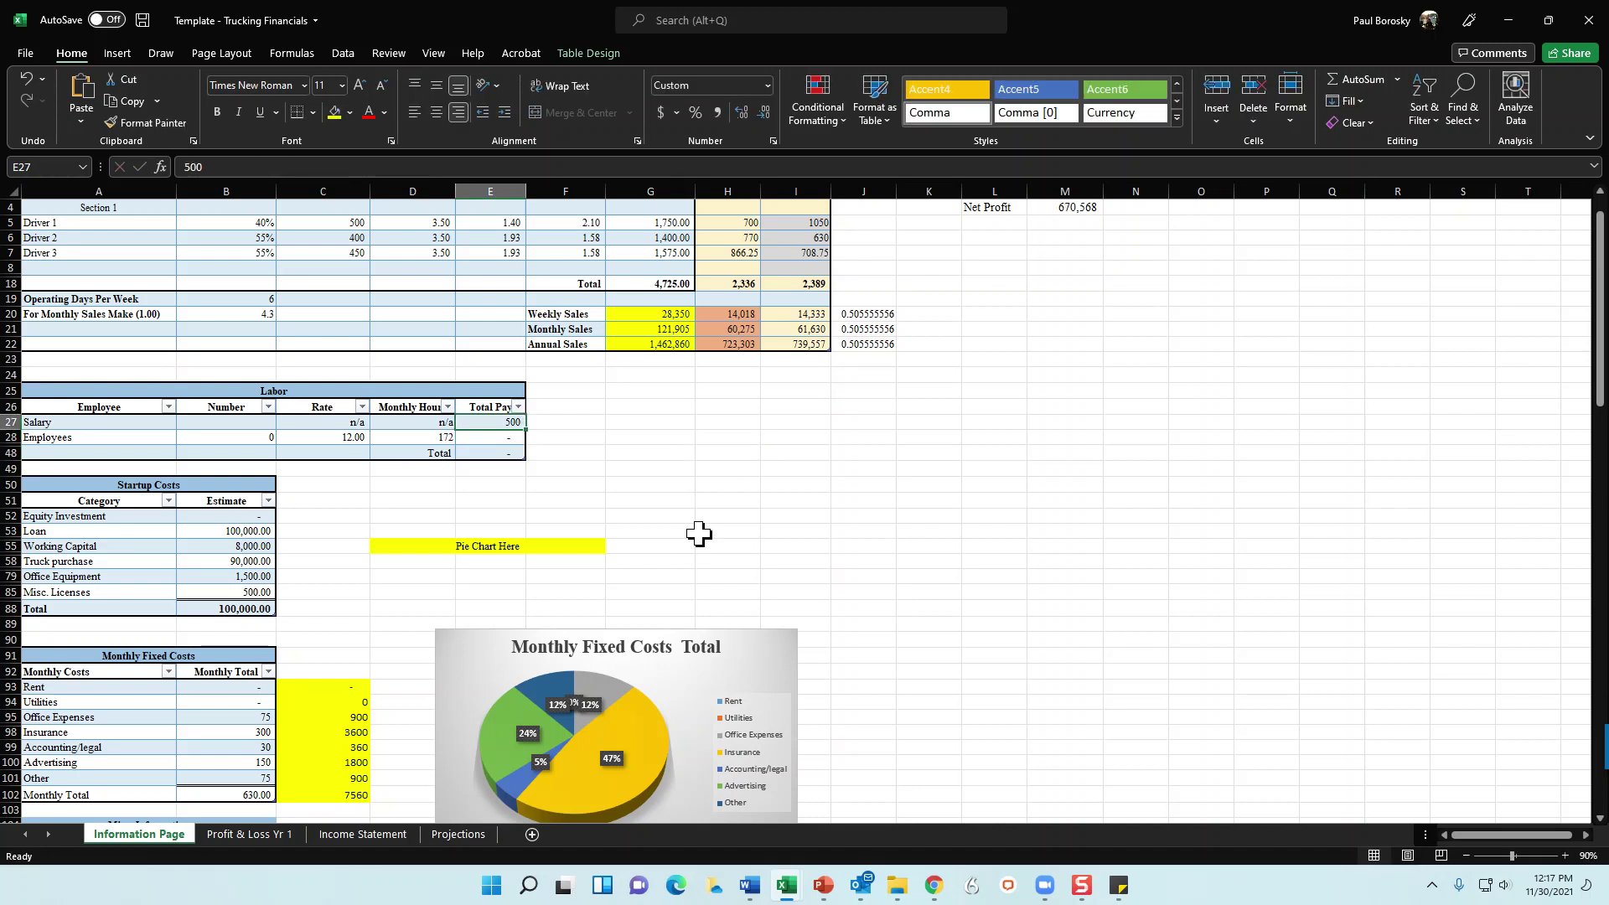
text(5000)
key(Return)
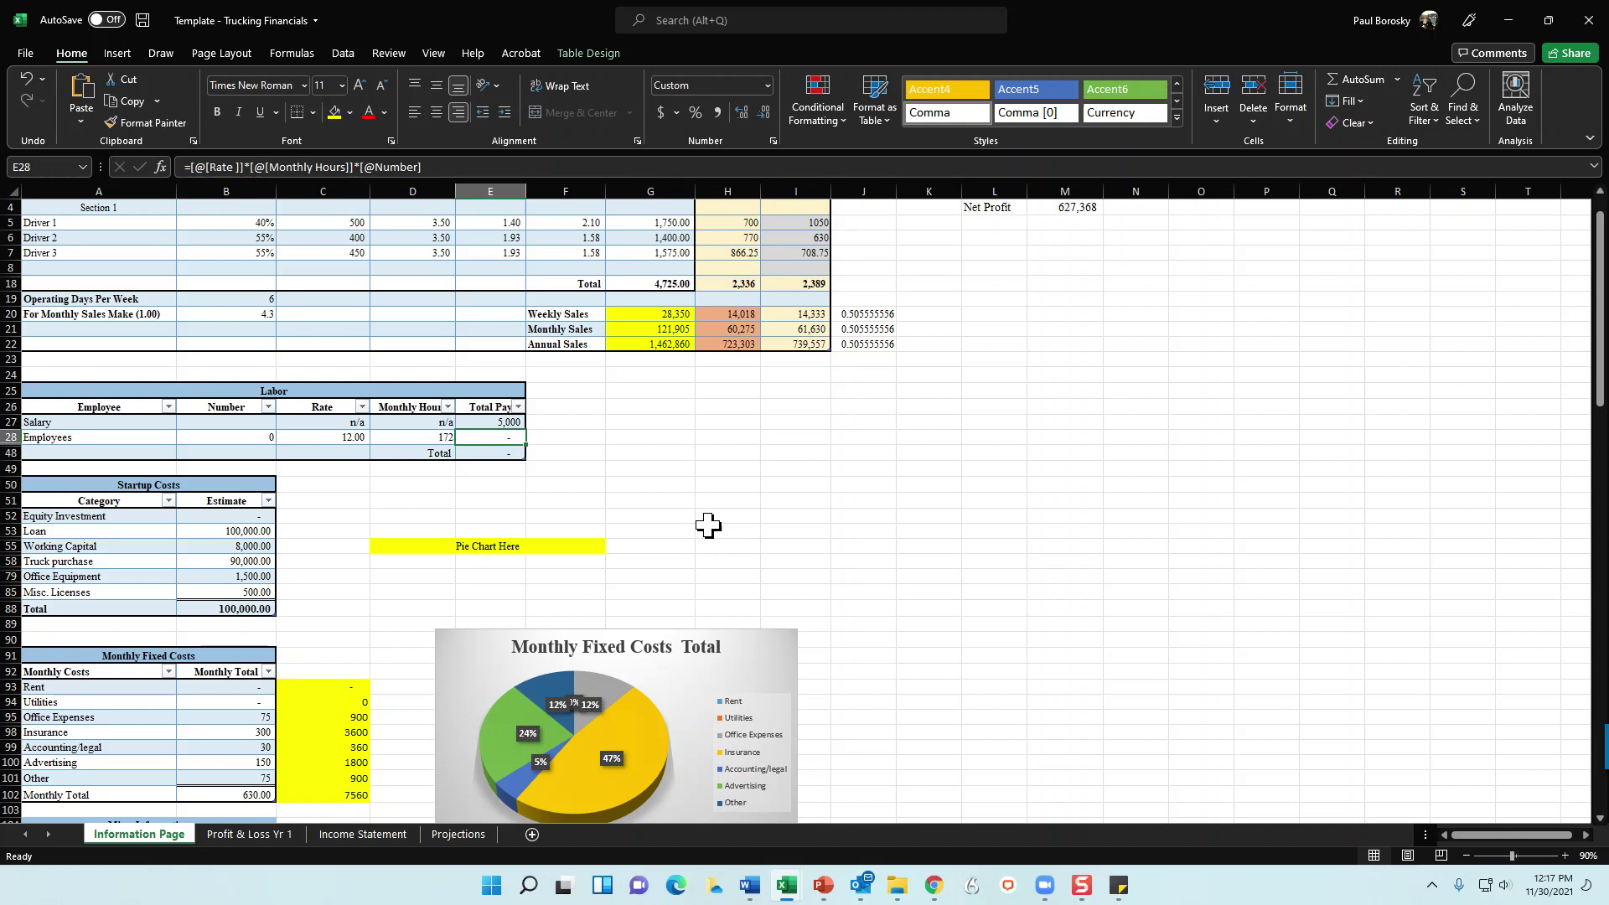
Set the Employees row in the Labor table to a Number of 2 and a Rate of 18.00.
click(272, 437)
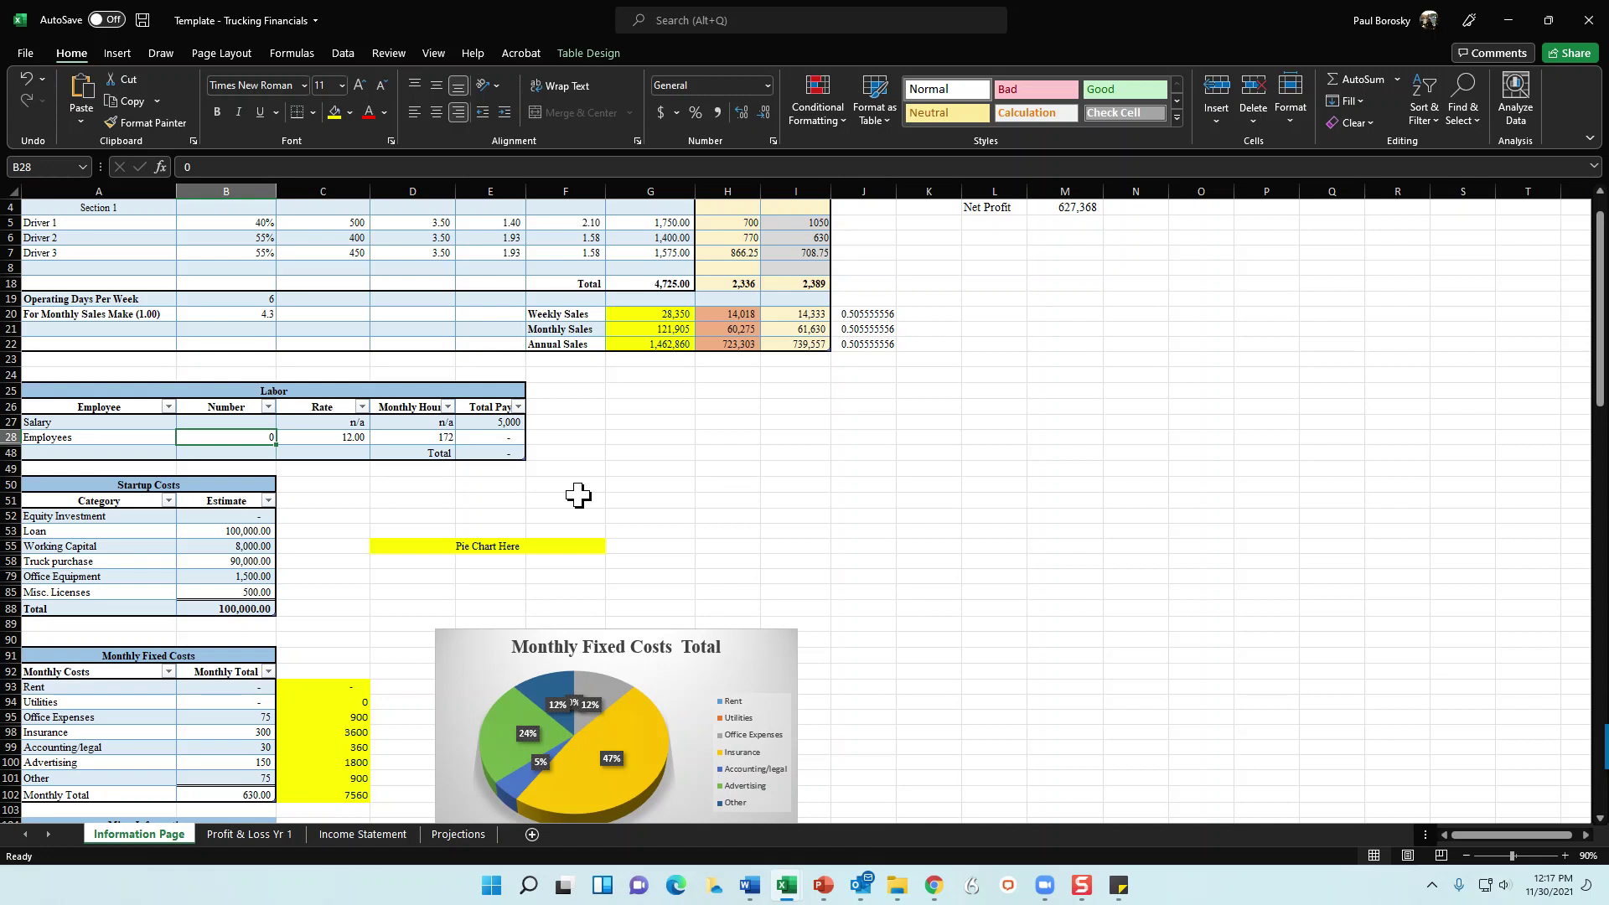
text(2)
key(Return)
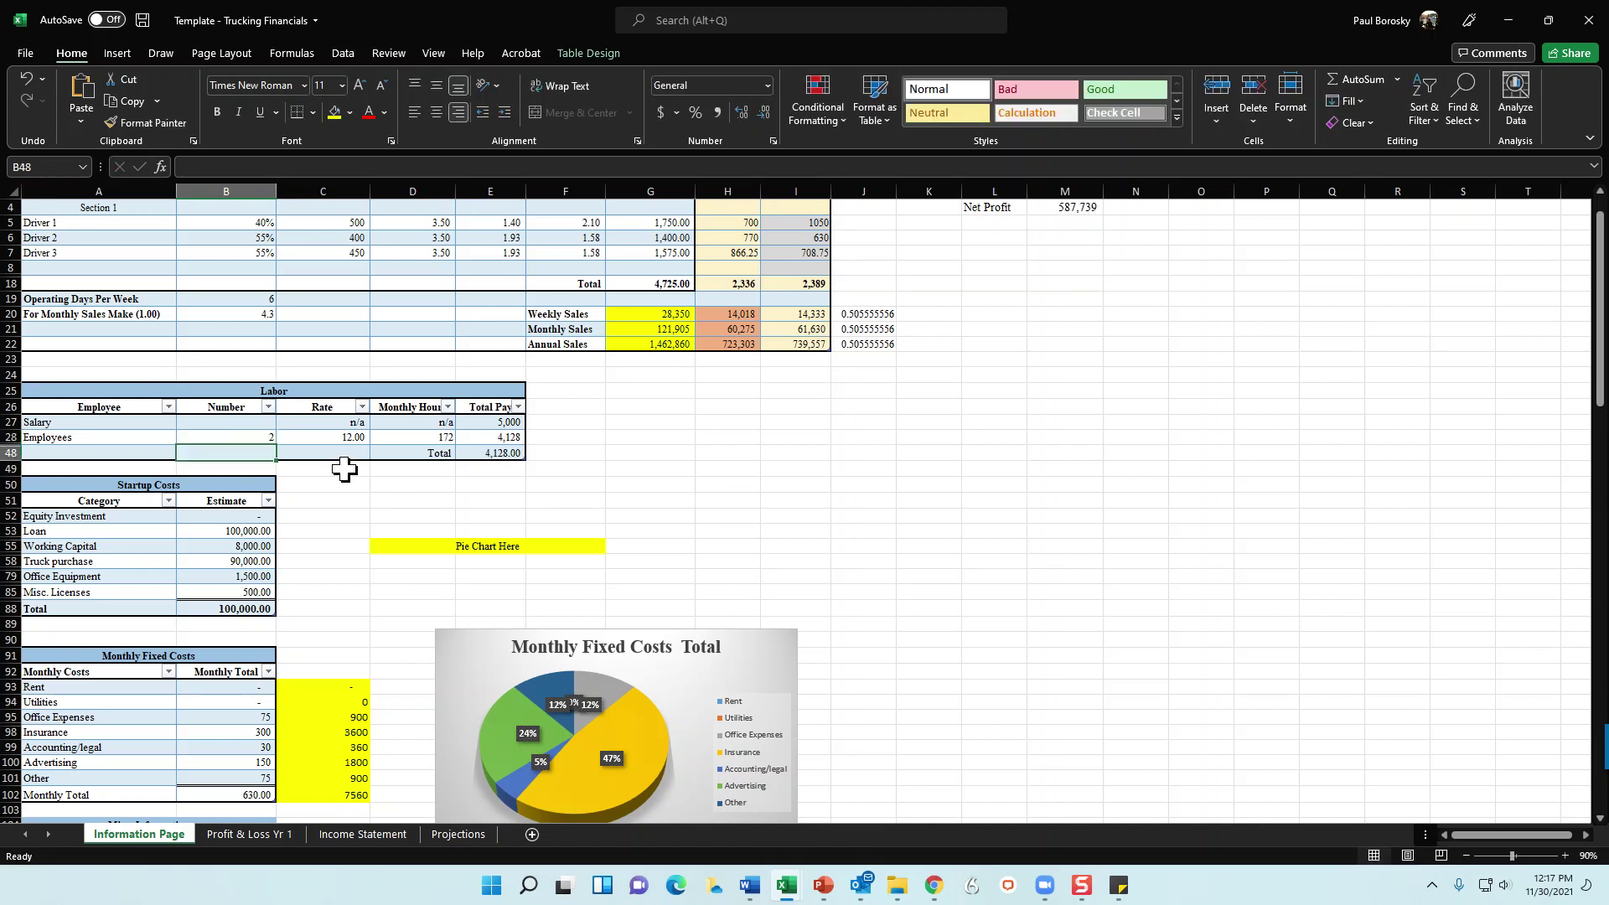
click(352, 438)
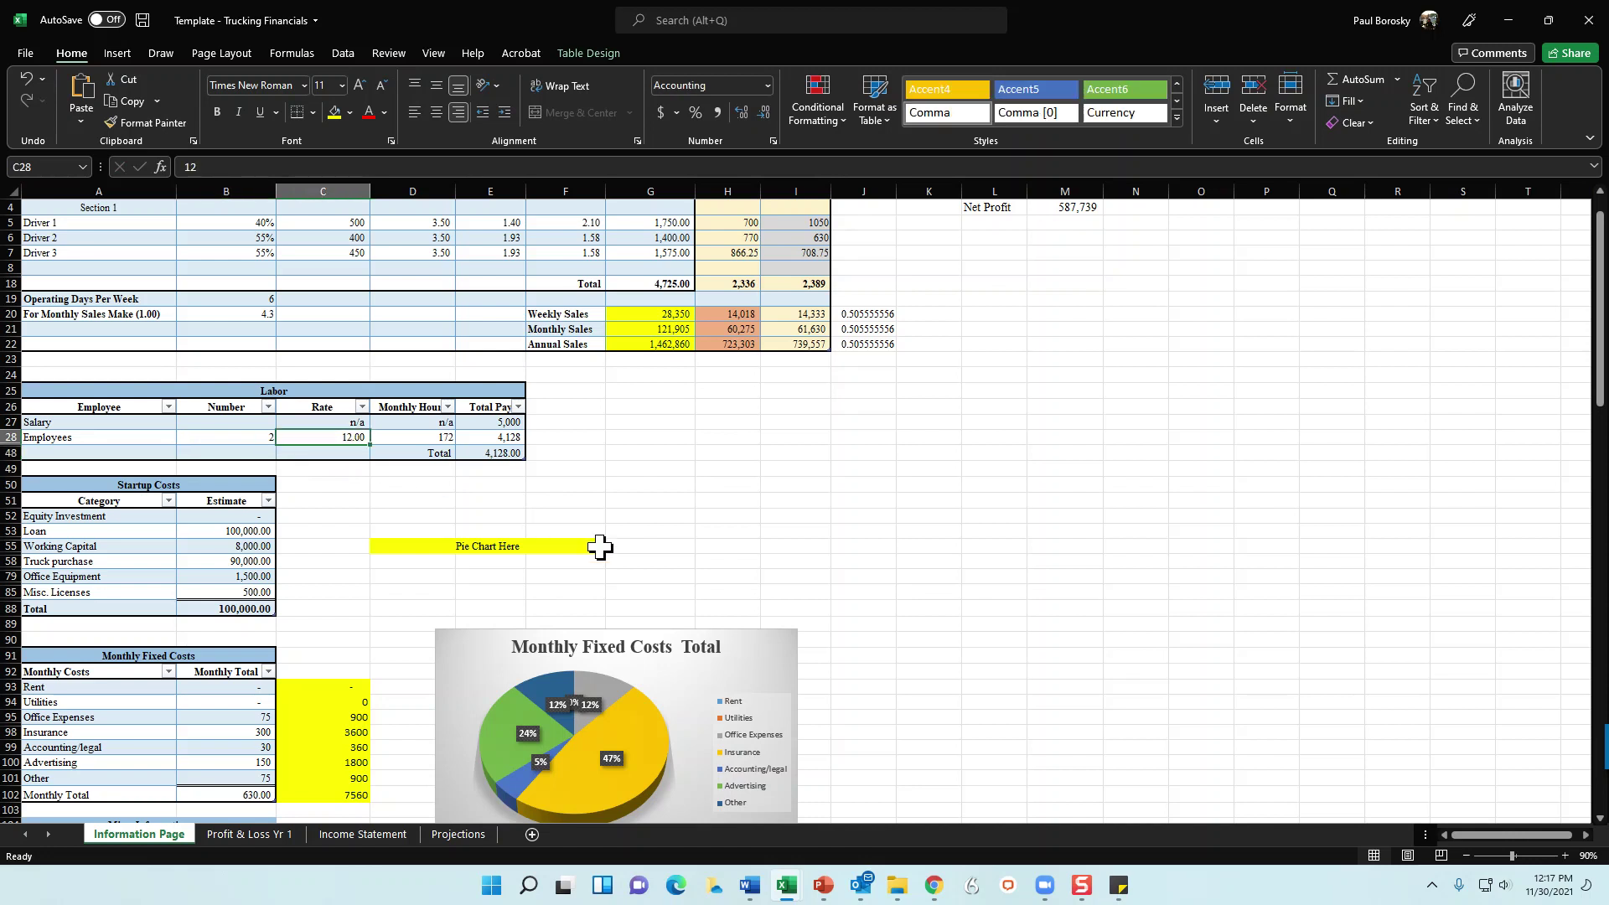
text(18)
key(Return)
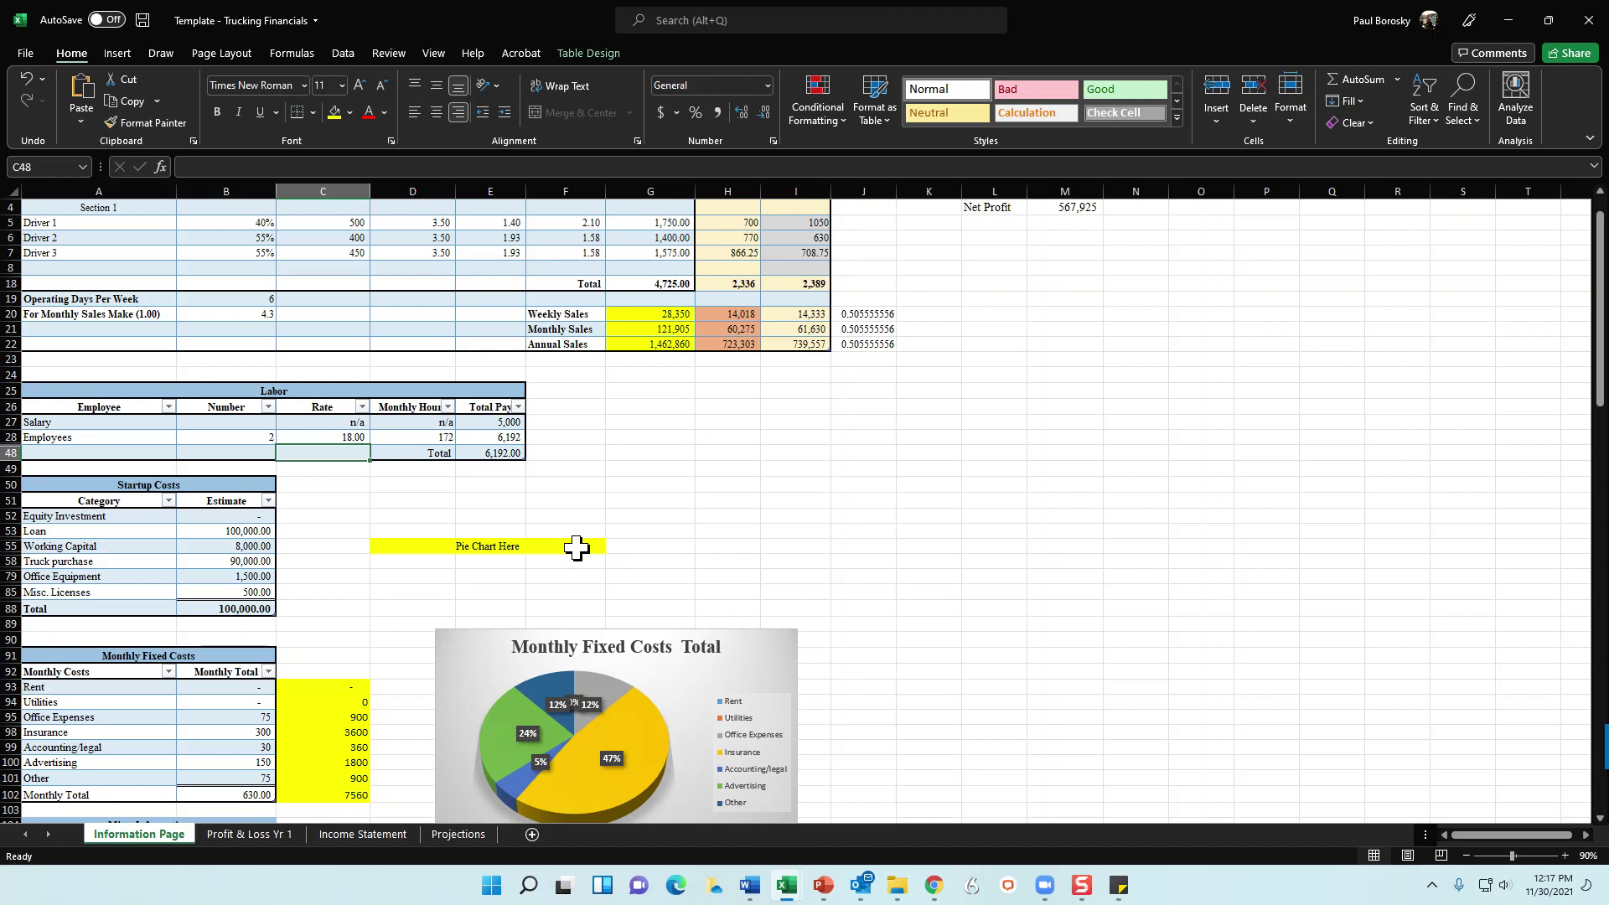
Try 0 as the Employees Number in the Labor table and set it back to 2.
click(350, 437)
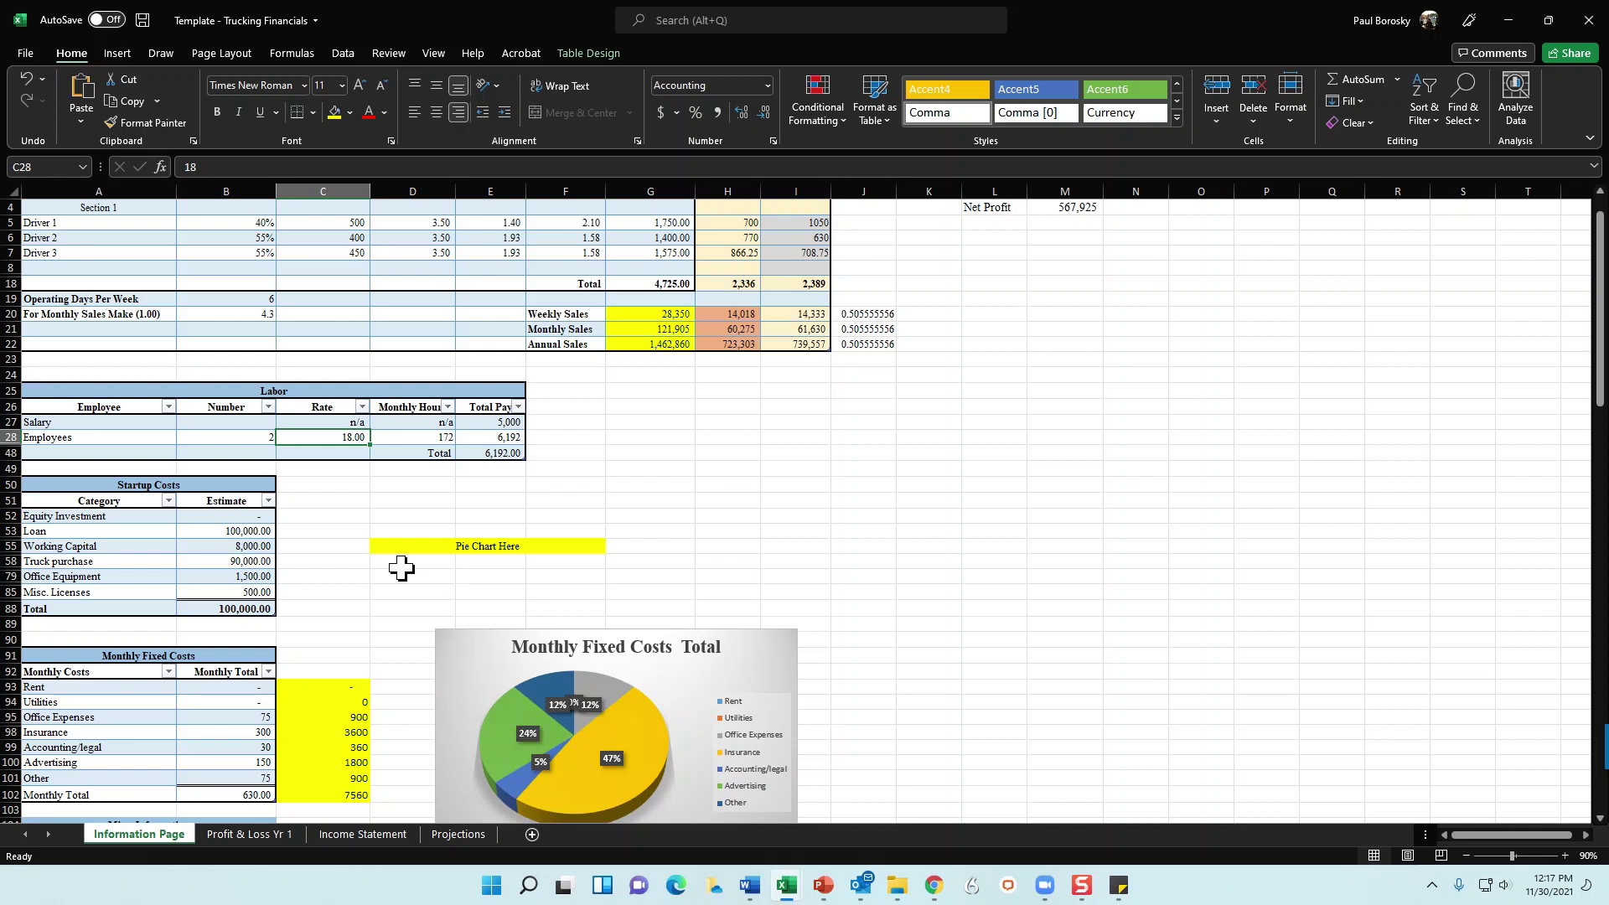
key(Left)
text(0)
key(Return)
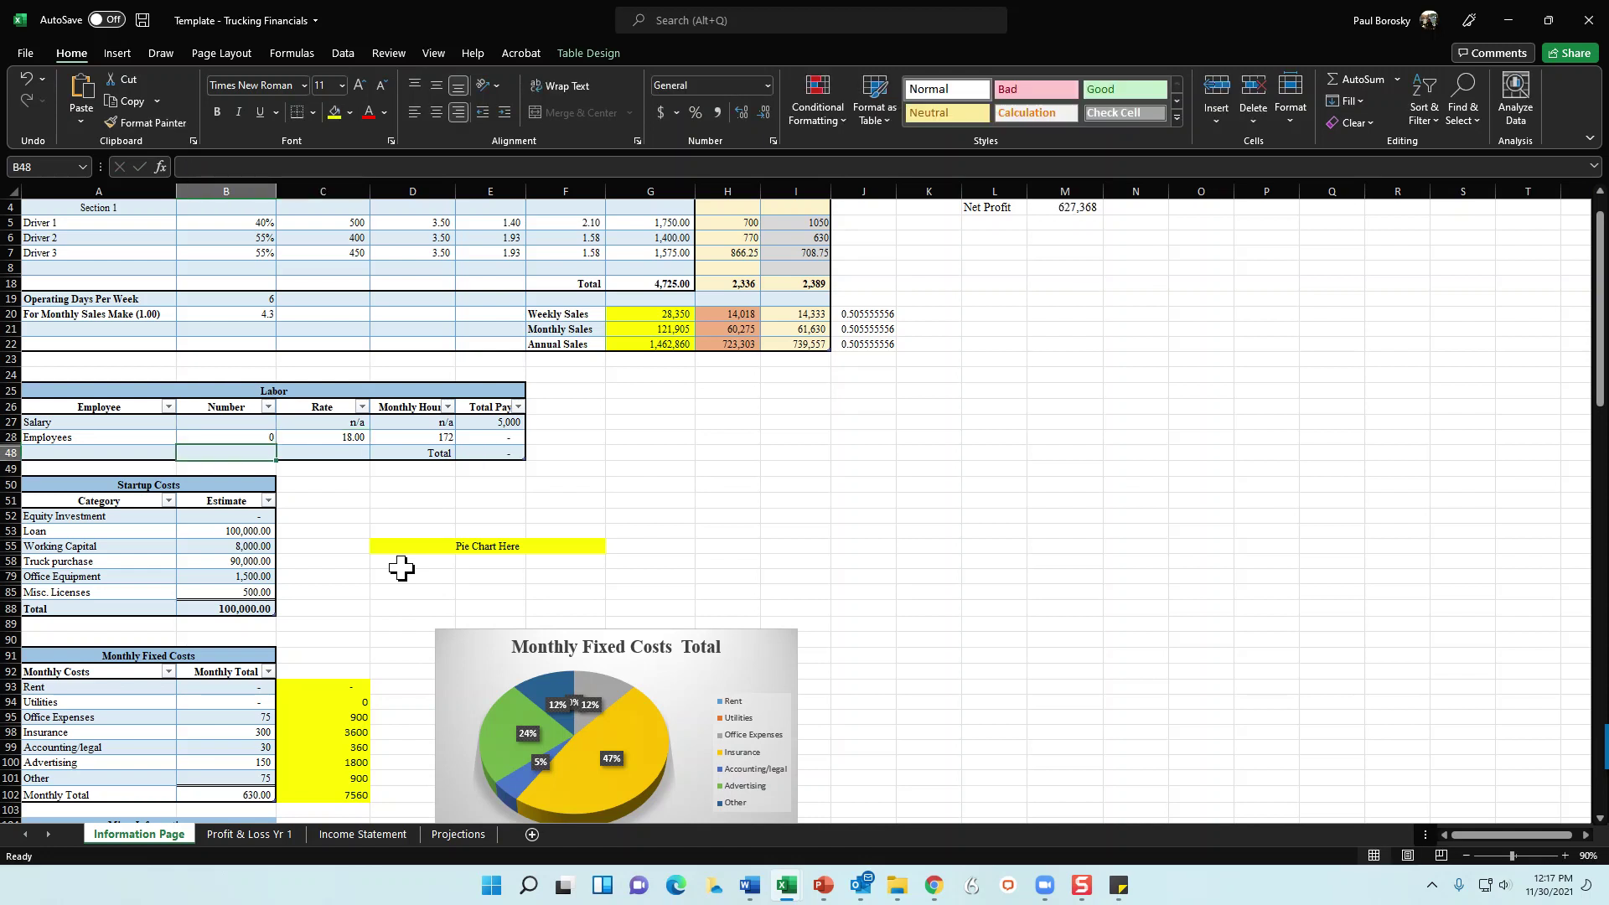
click(237, 433)
text(2)
key(Return)
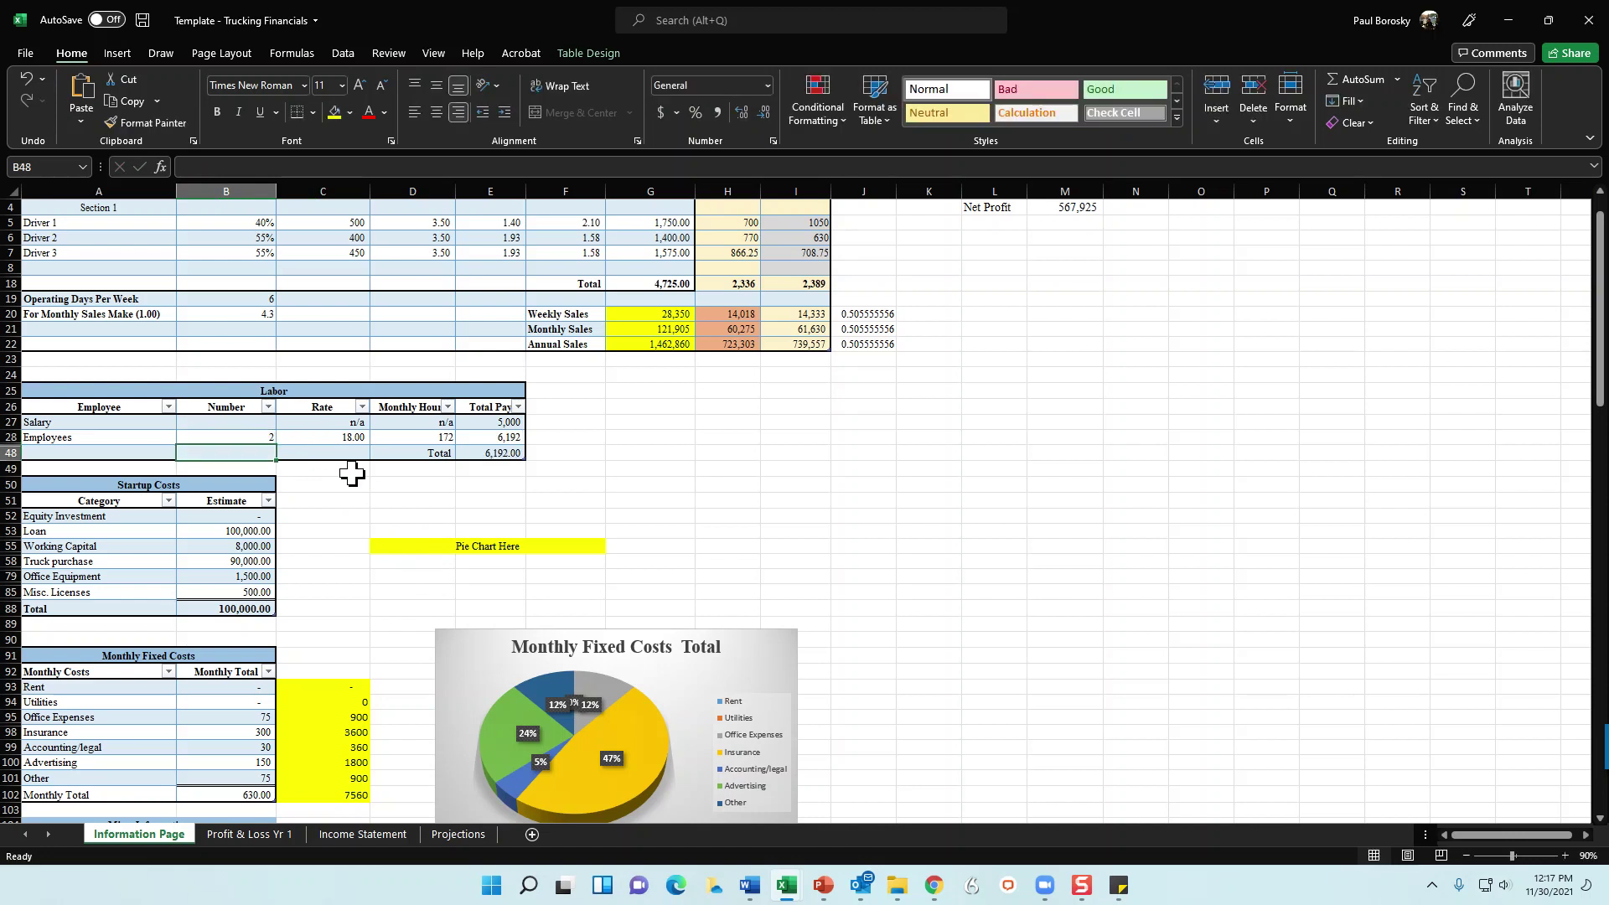
Set the Equity Investment to 25,000 and the Loan to 600,000 in the Startup Costs table.
click(304, 532)
scroll(298, 511, down, 3)
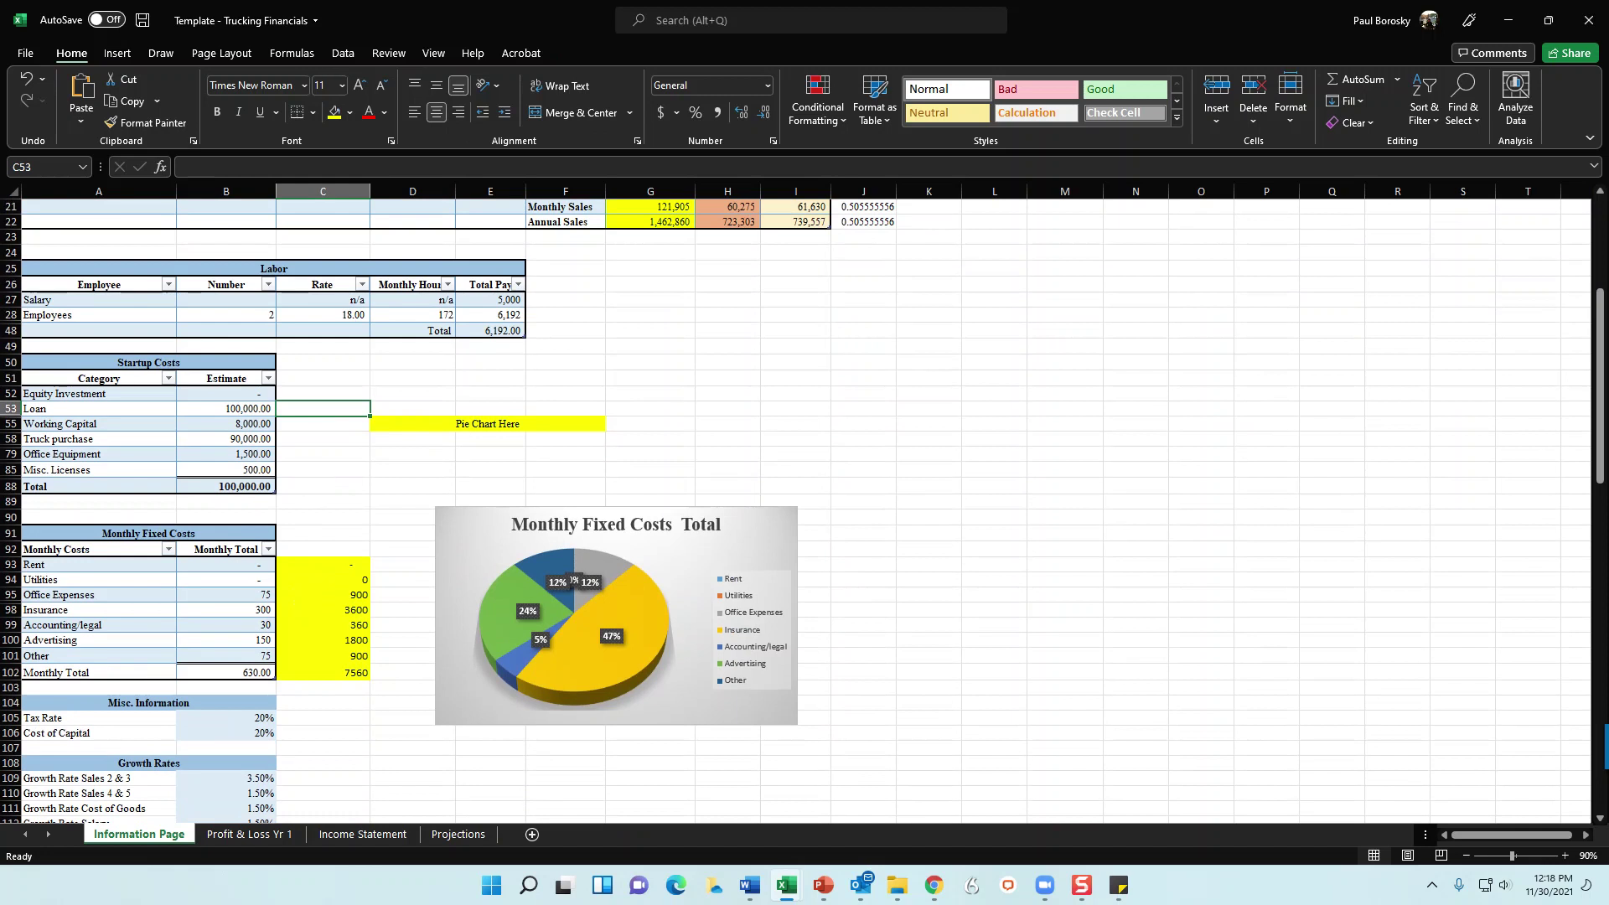
drag(122, 394, 216, 408)
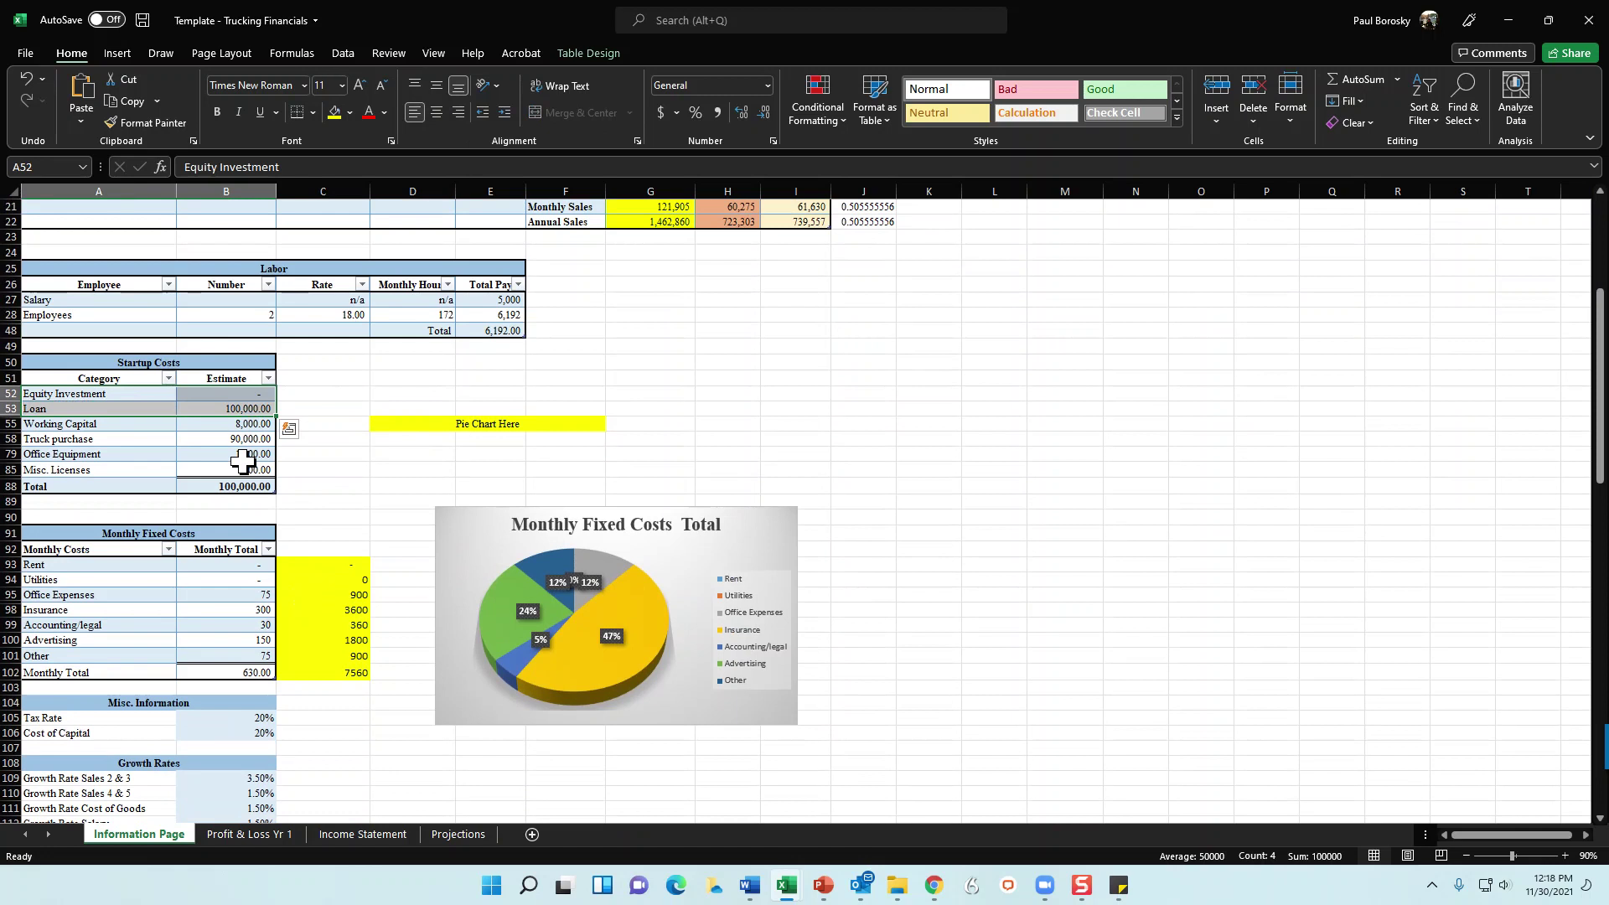
click(242, 394)
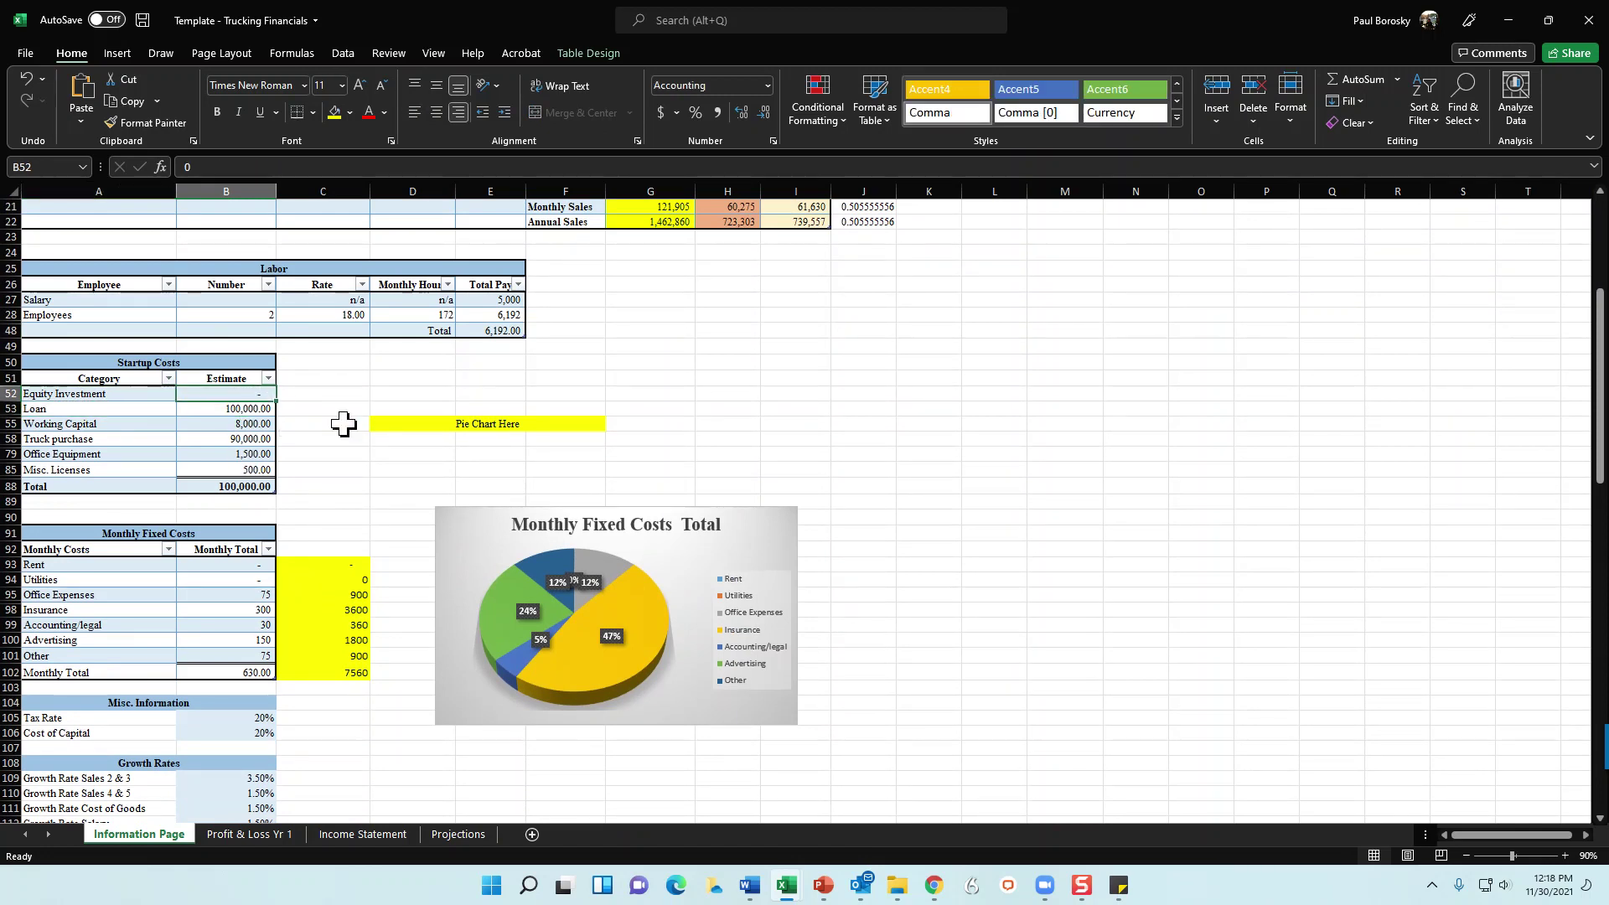
text(25000)
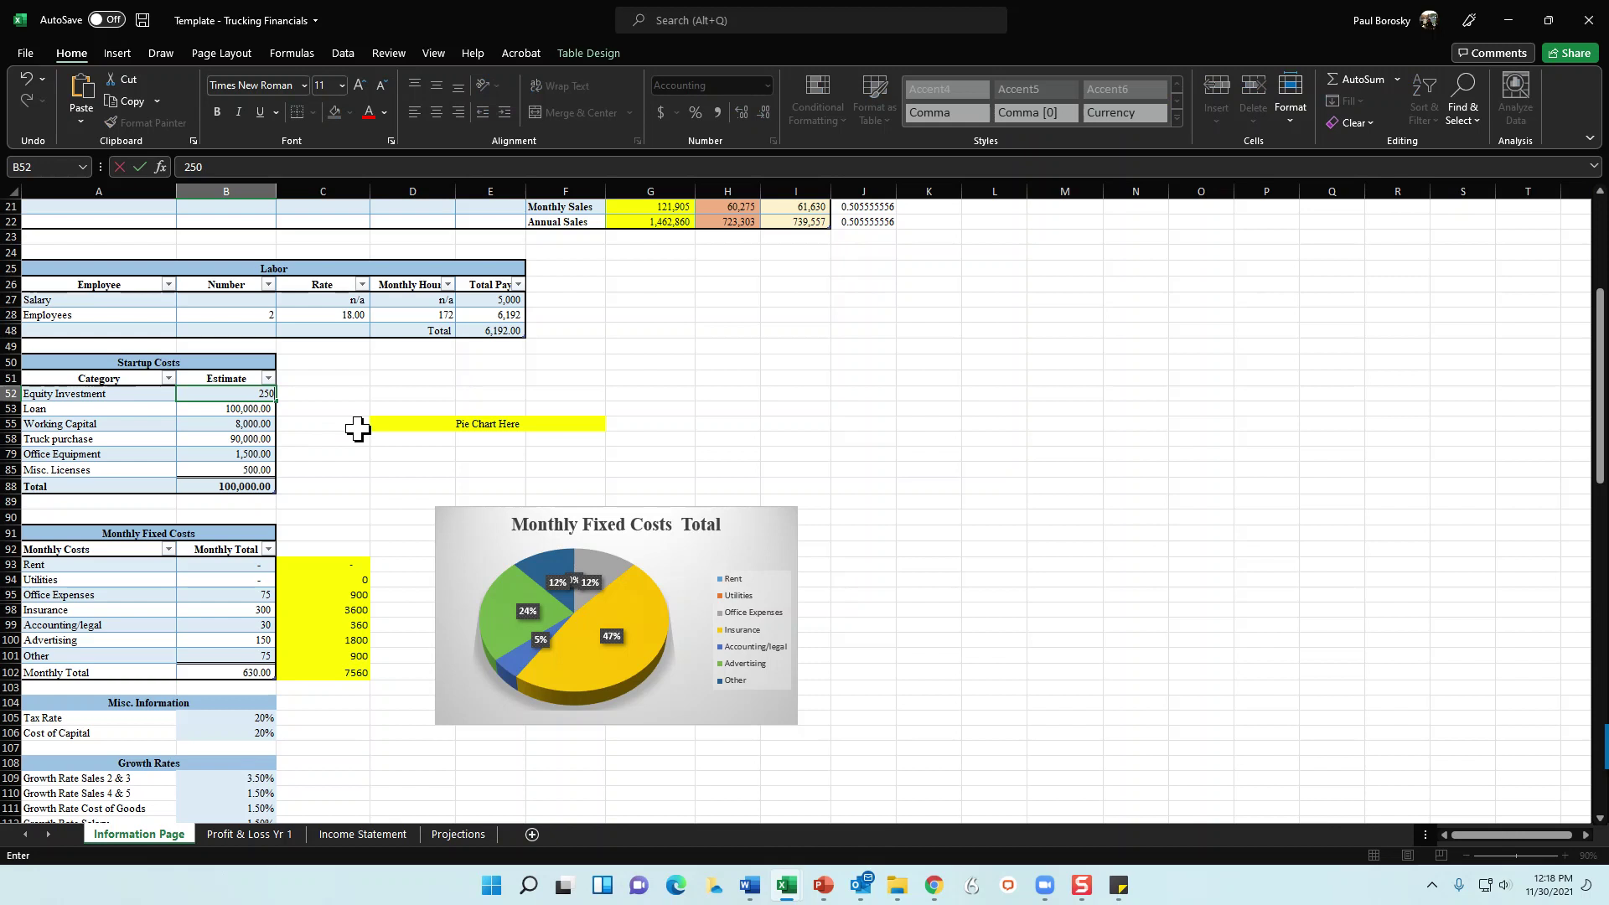
key(Return)
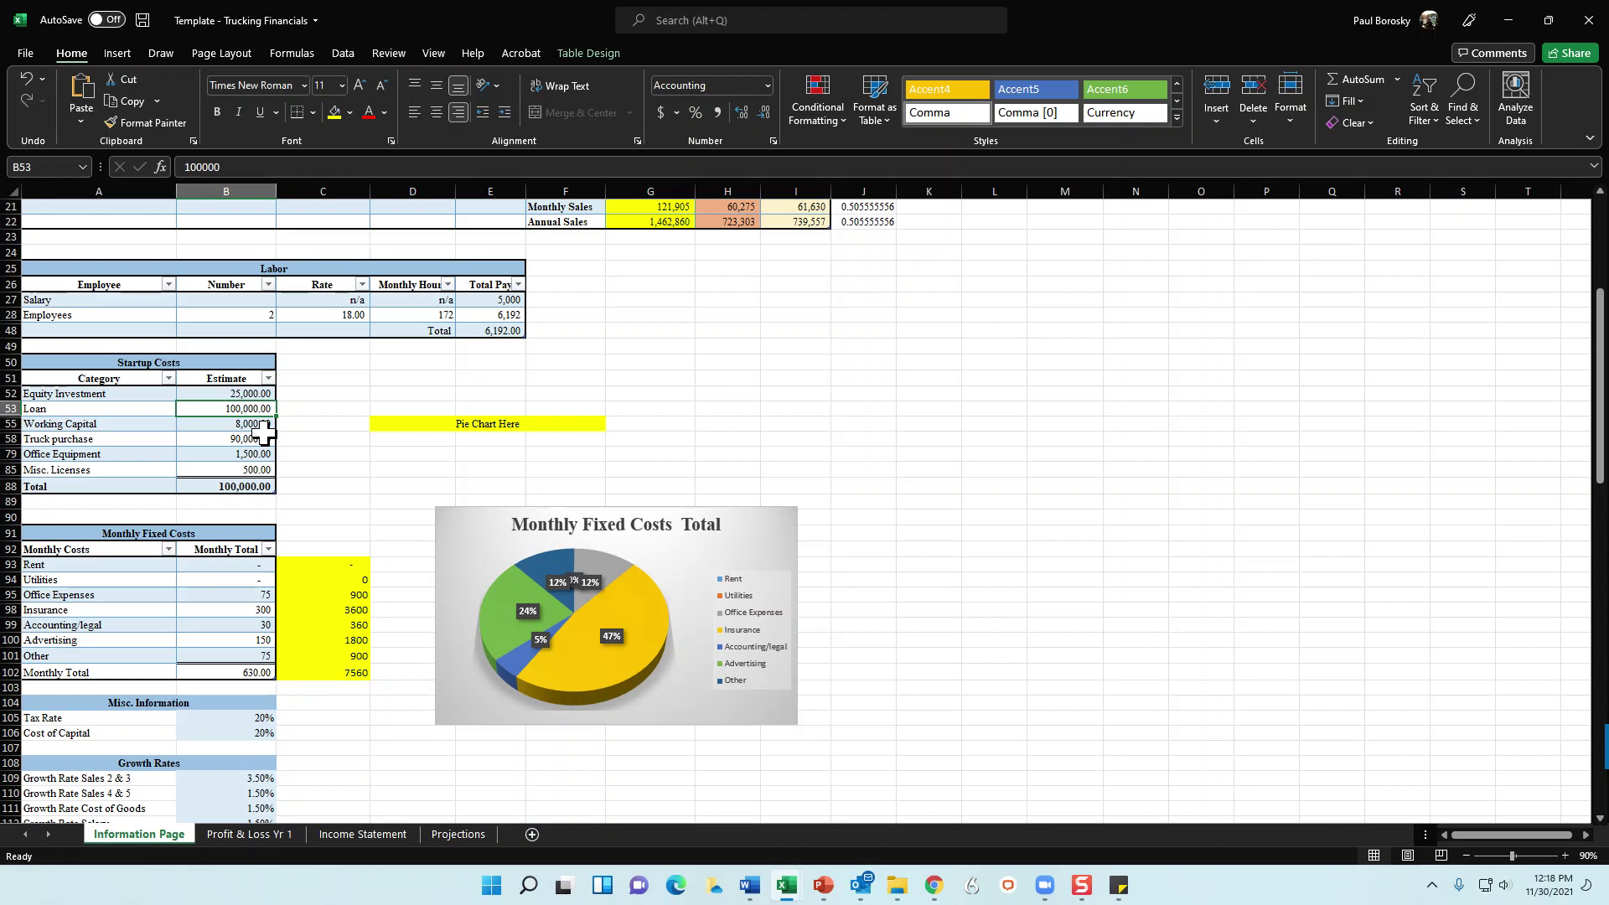
text(600,000)
key(Return)
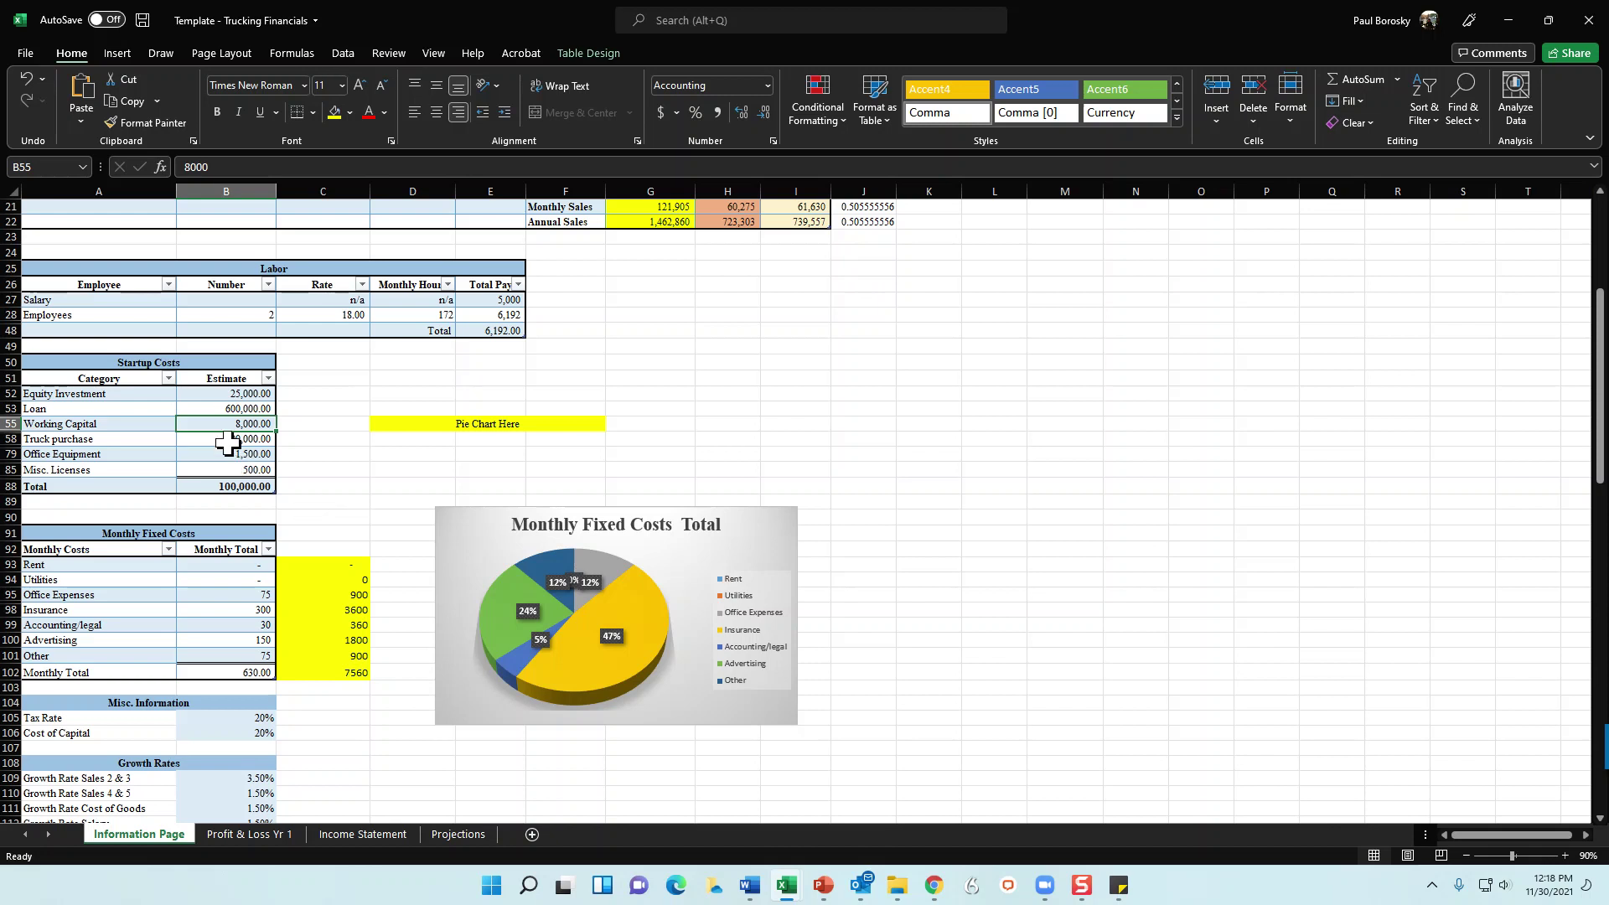
Set the Equity Investment in the Startup Costs table to 50,000.
click(250, 409)
click(253, 394)
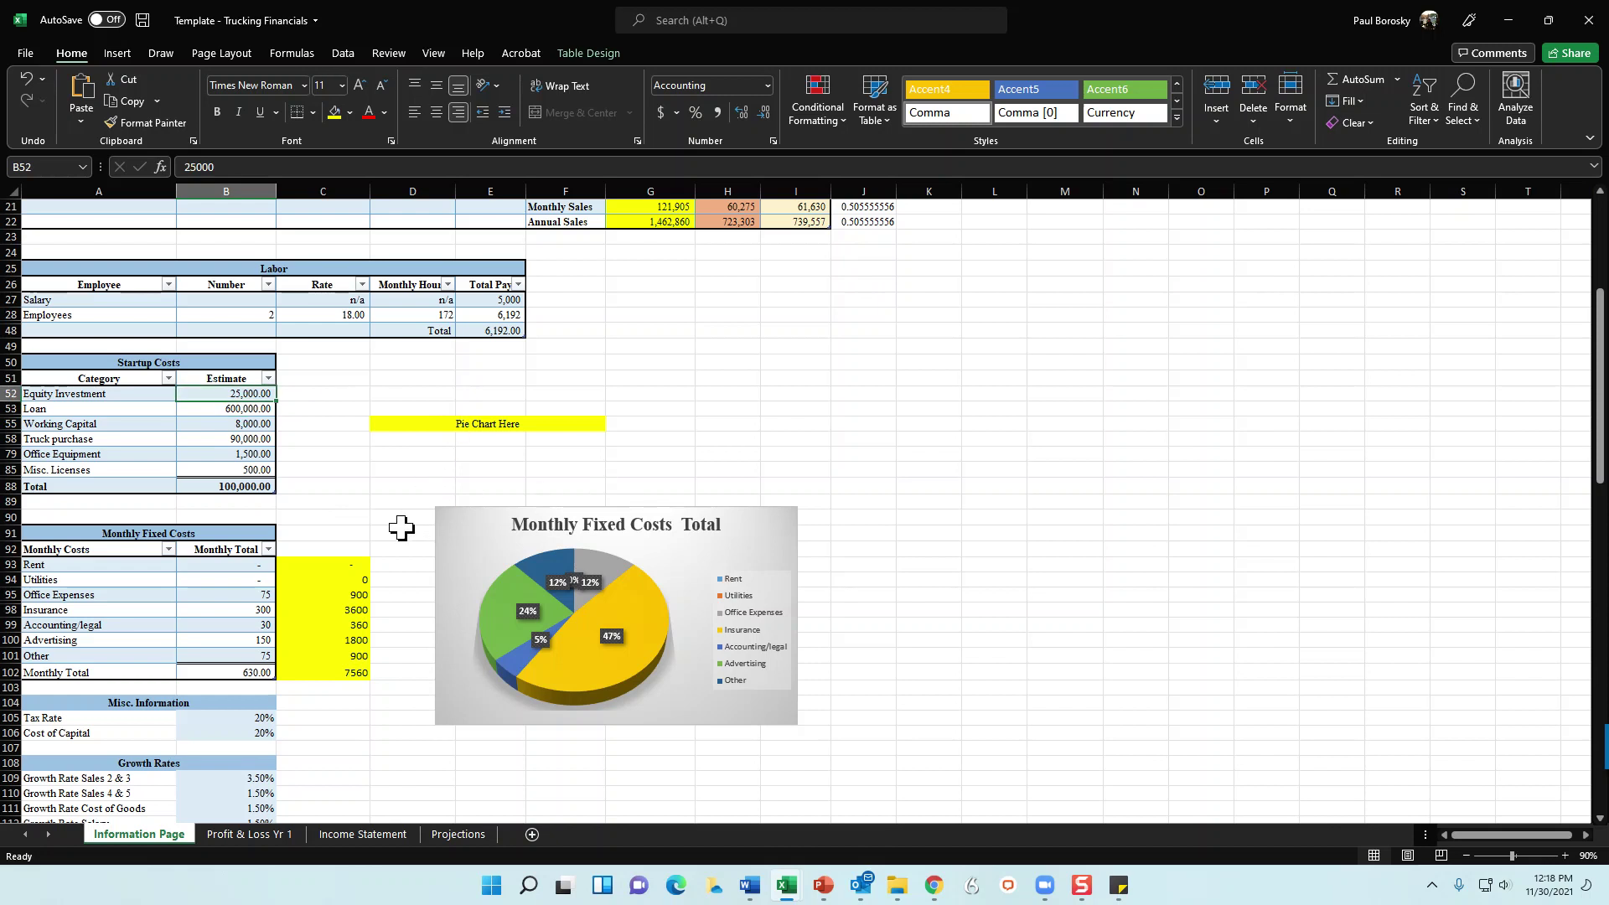
text(50000)
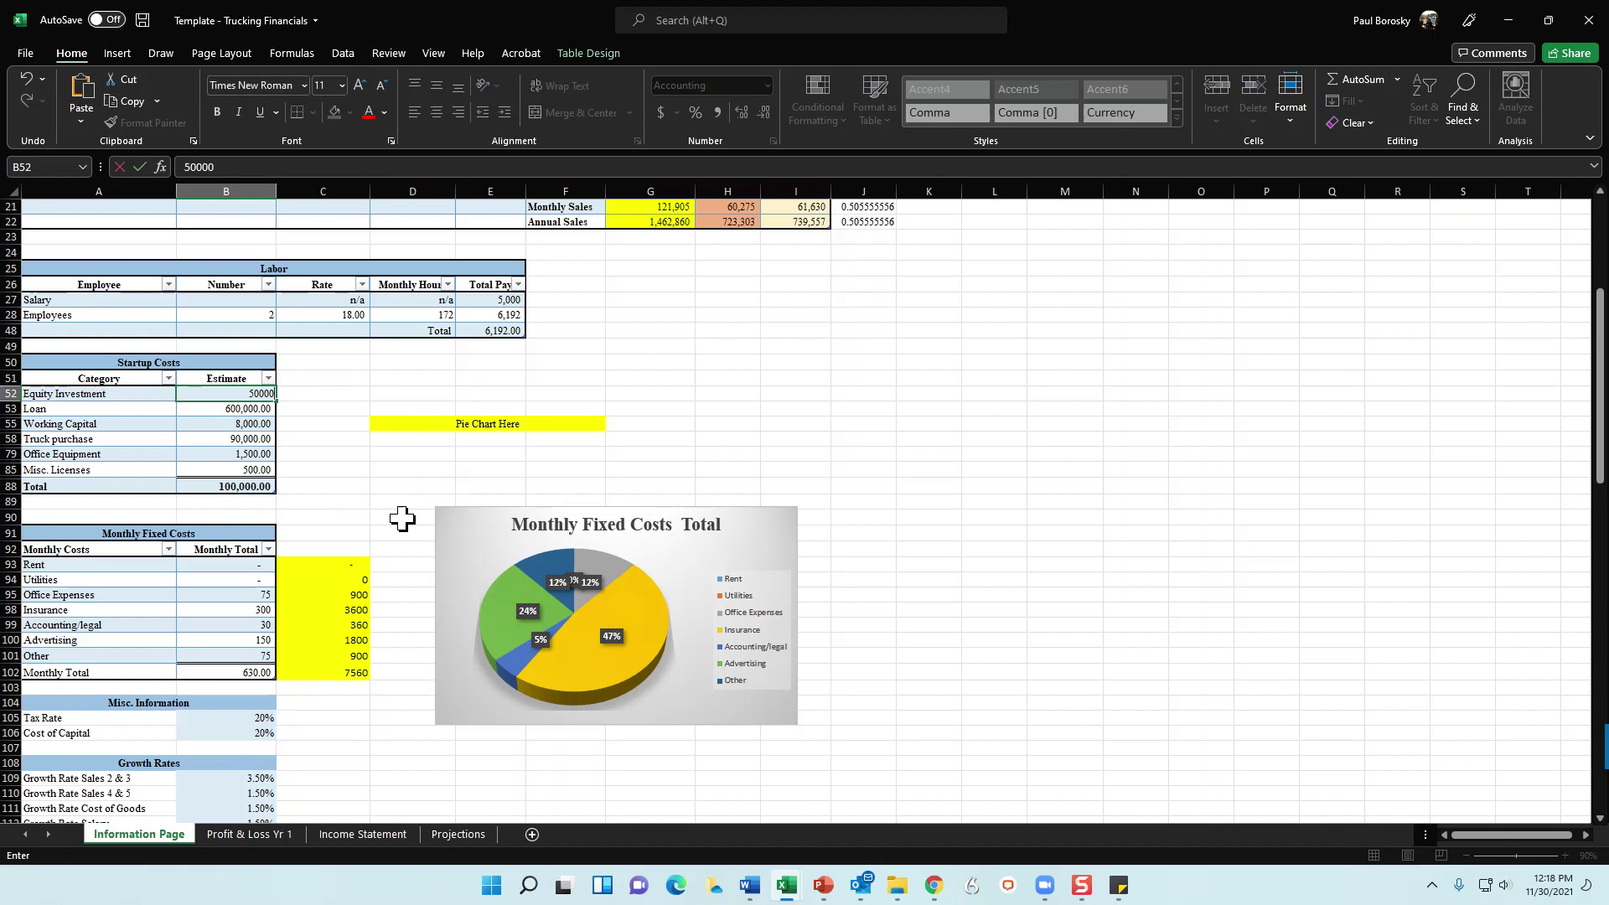
key(Return)
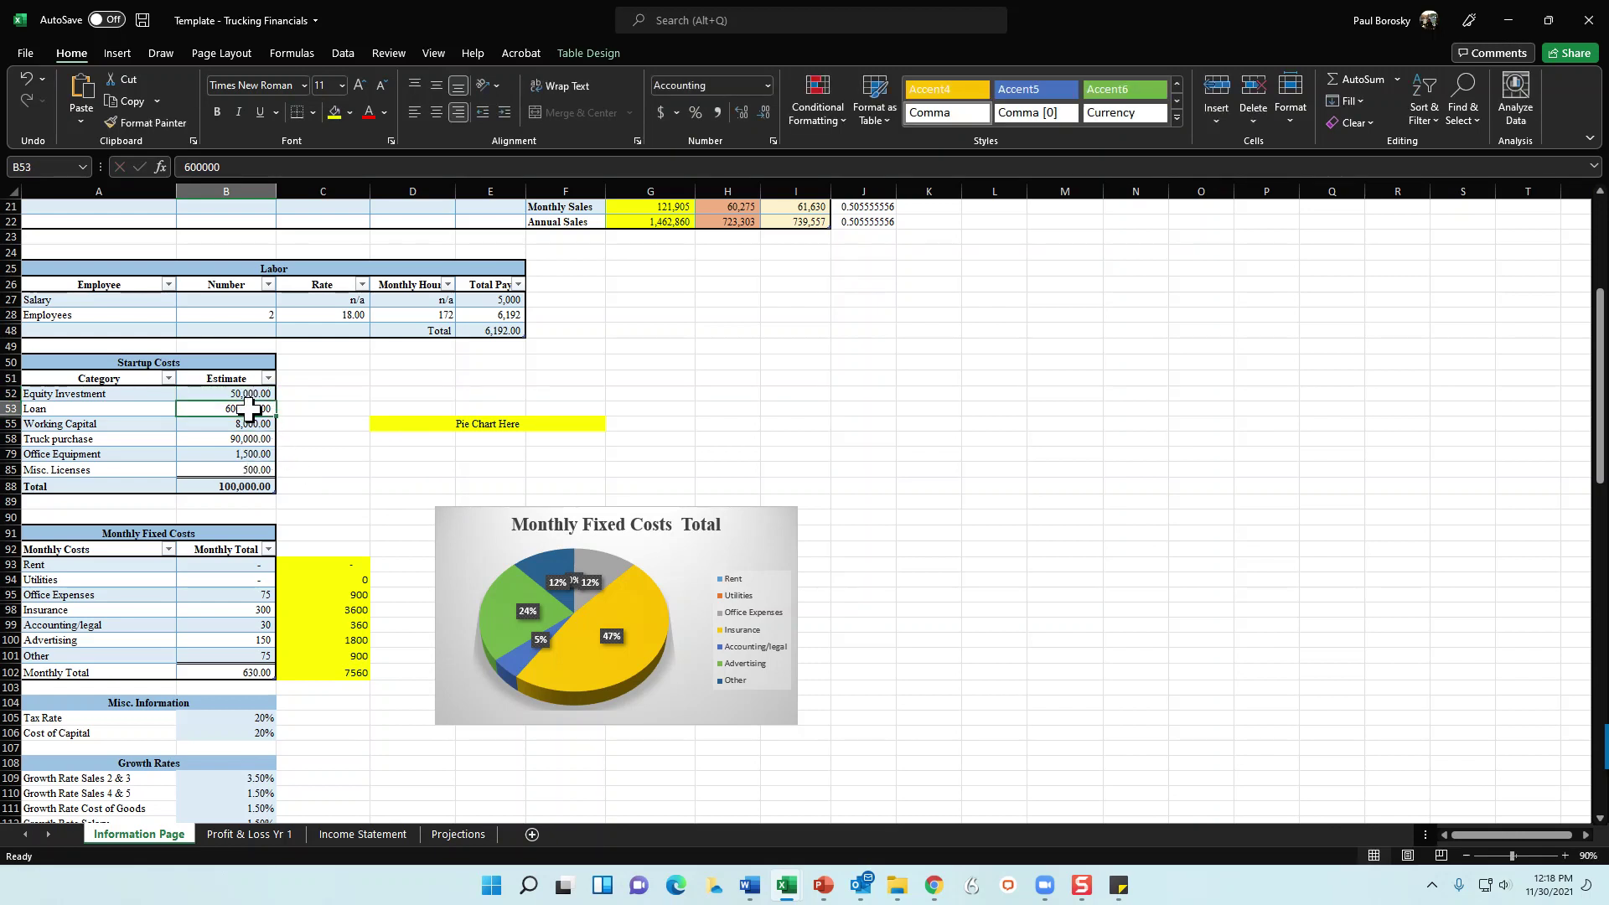
Rename the Truck purchase category in the Startup Costs table as "Truck and trailer purchase".
click(221, 437)
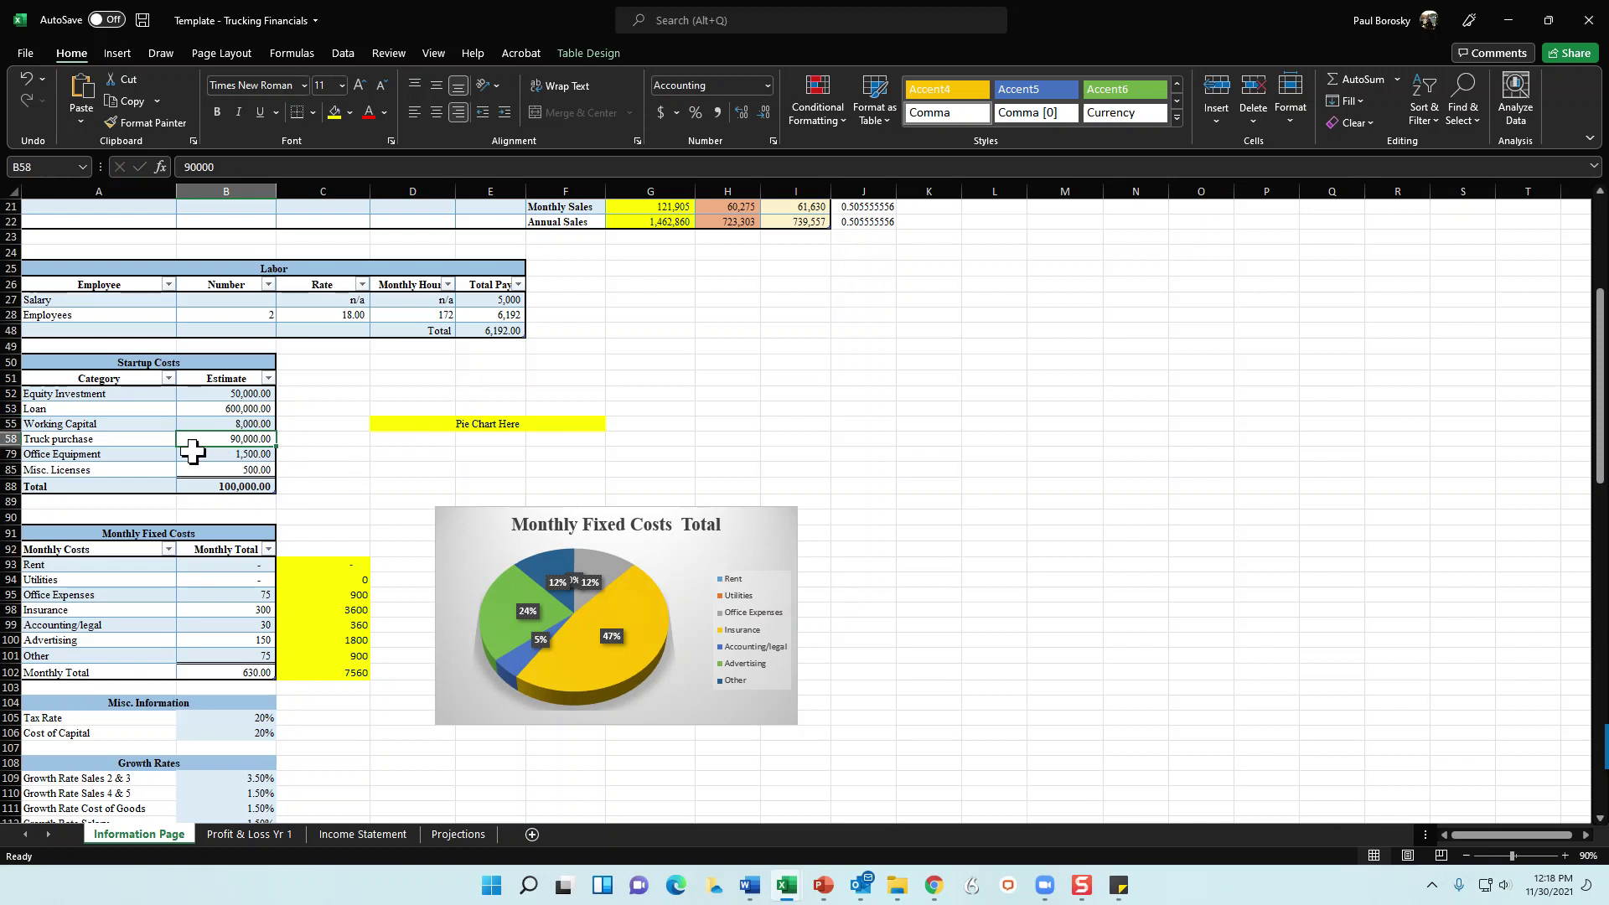
click(98, 437)
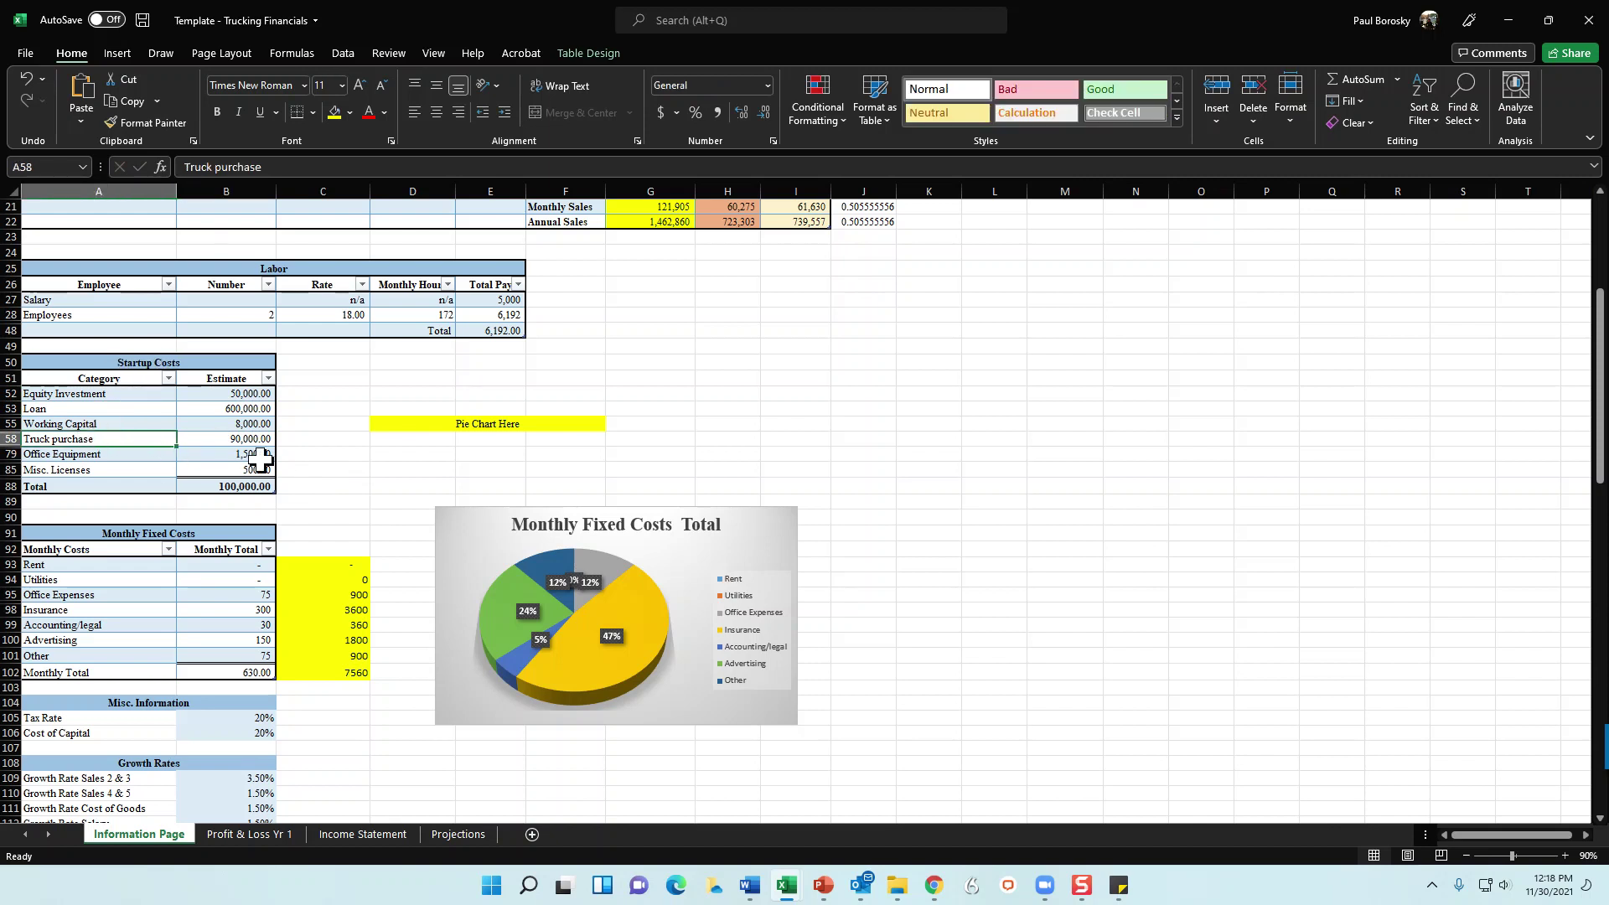
click(214, 167)
text(and trailer)
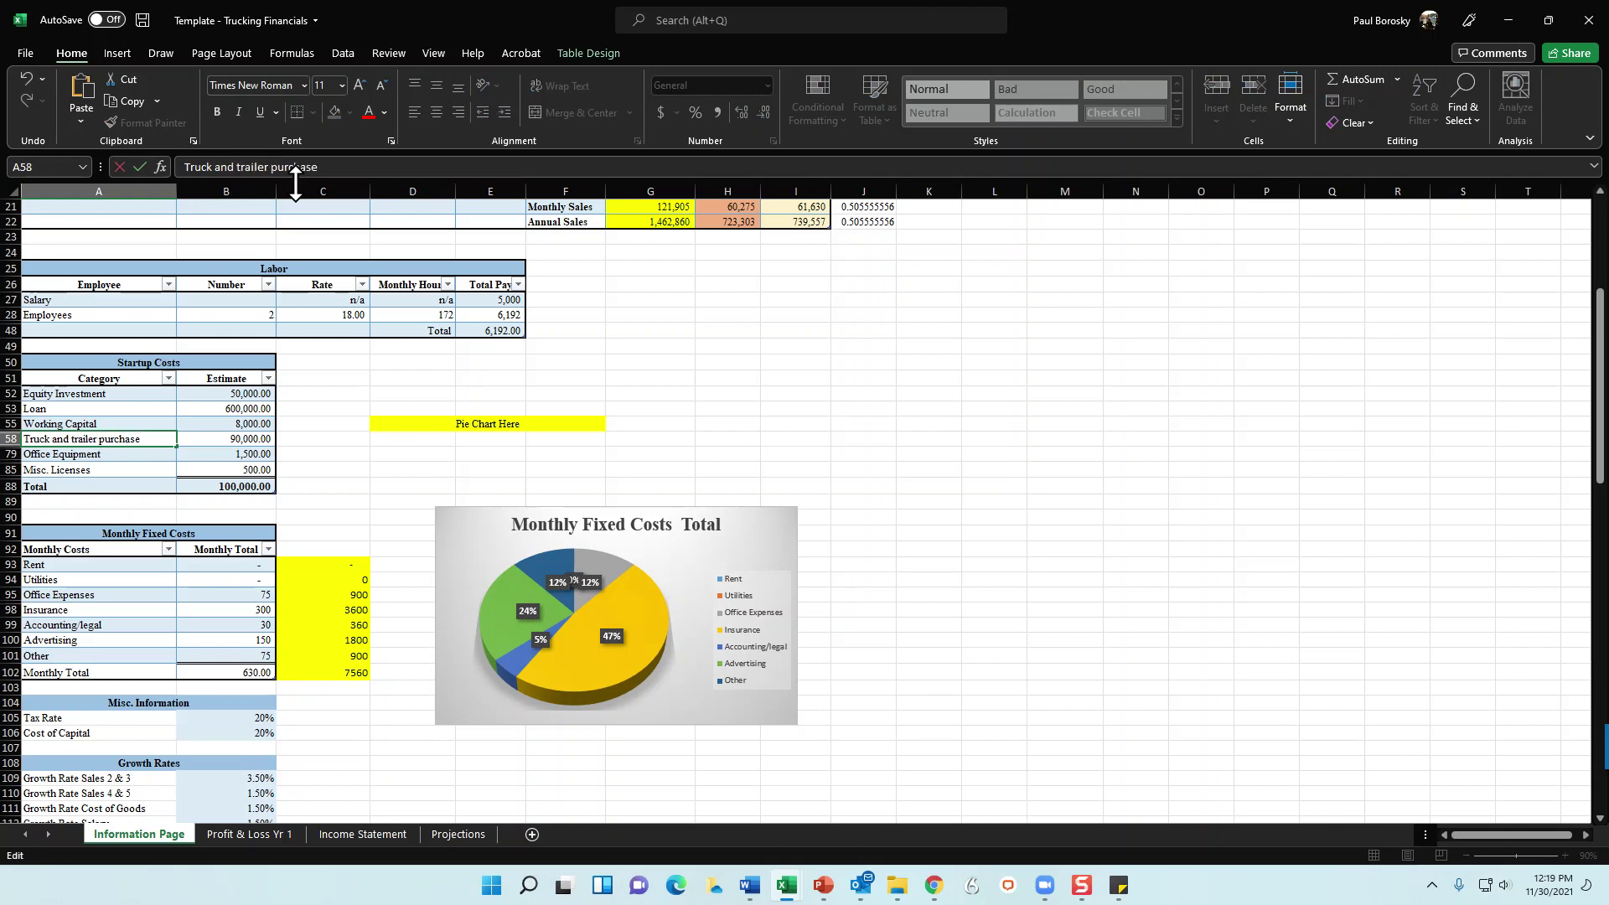
key(Tab)
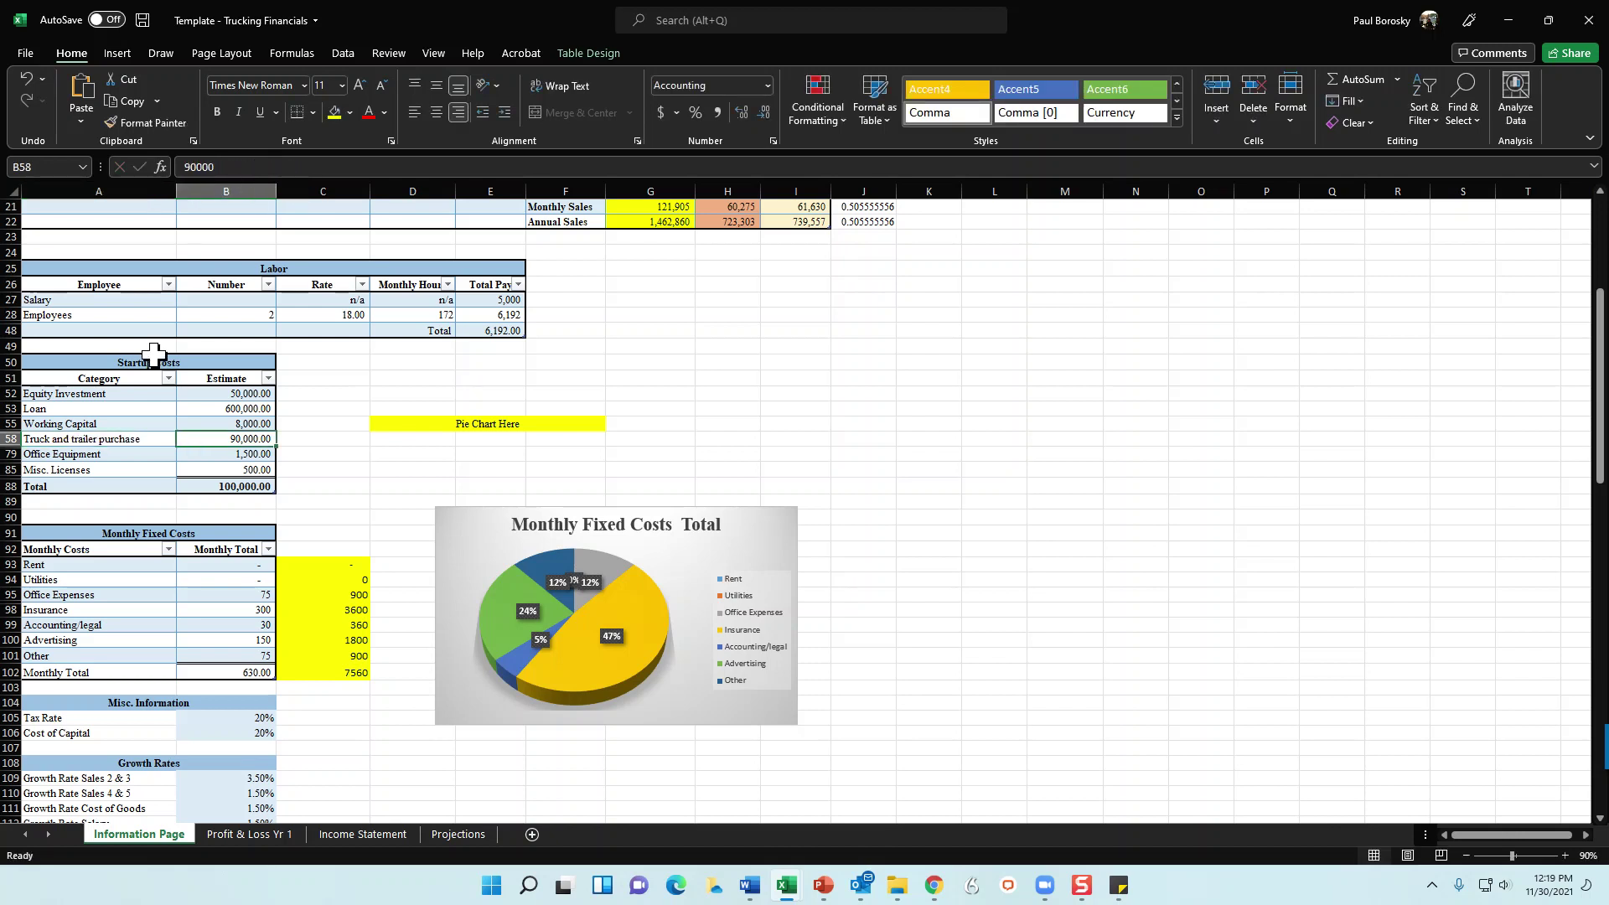
Append "(3)" to the truck and trailer purchase label in the Startup Costs table.
click(133, 434)
drag(132, 433, 132, 423)
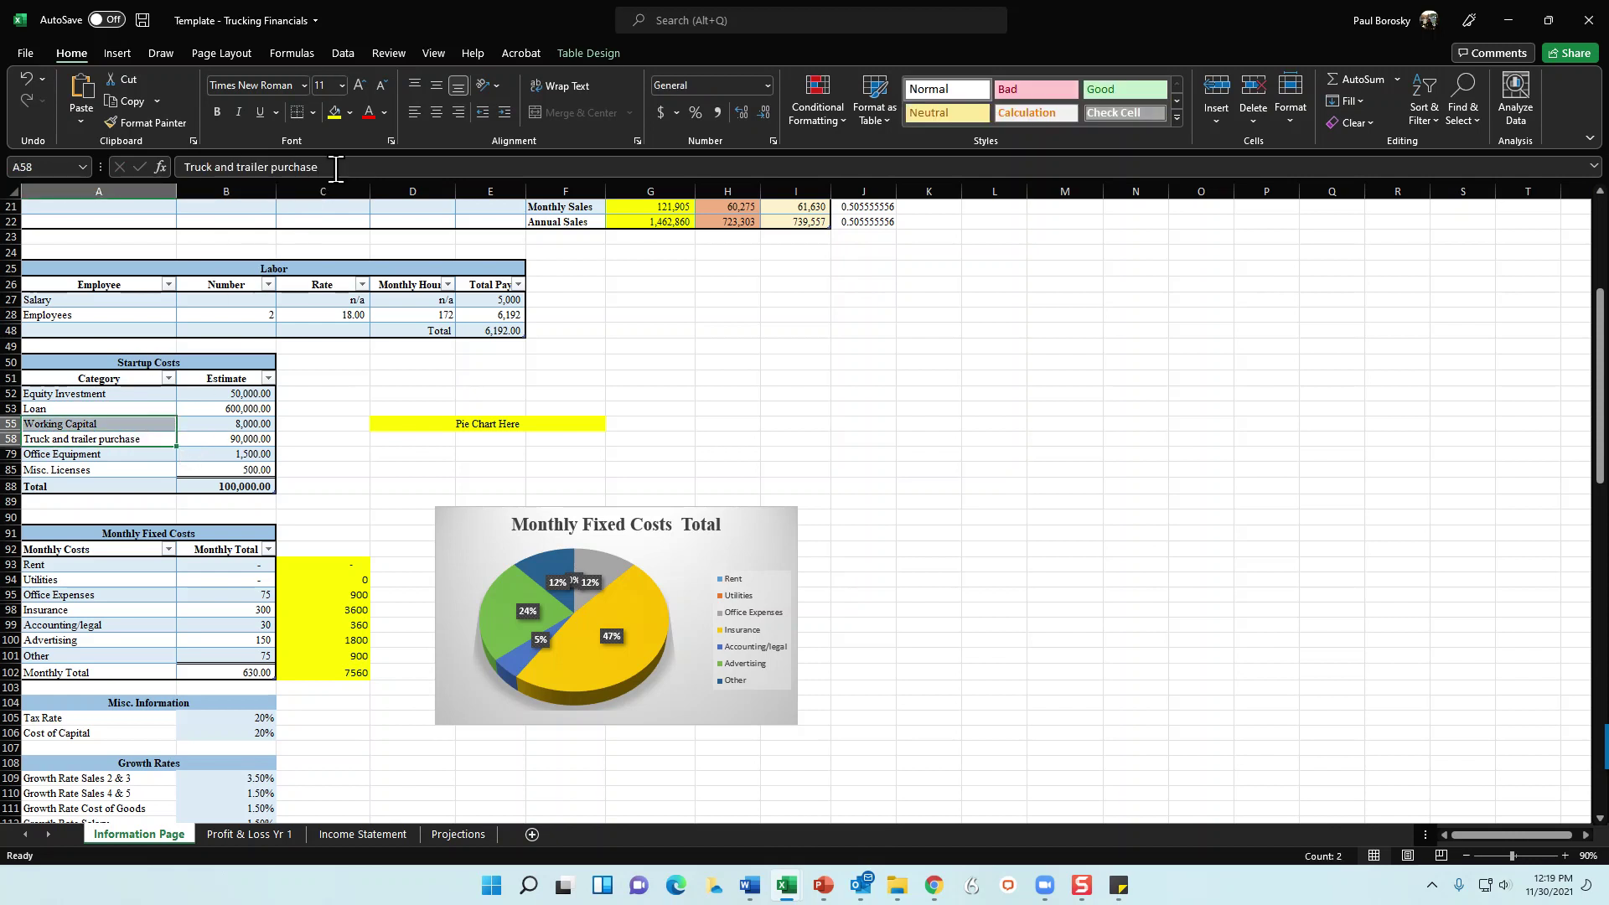
click(362, 165)
text((3))
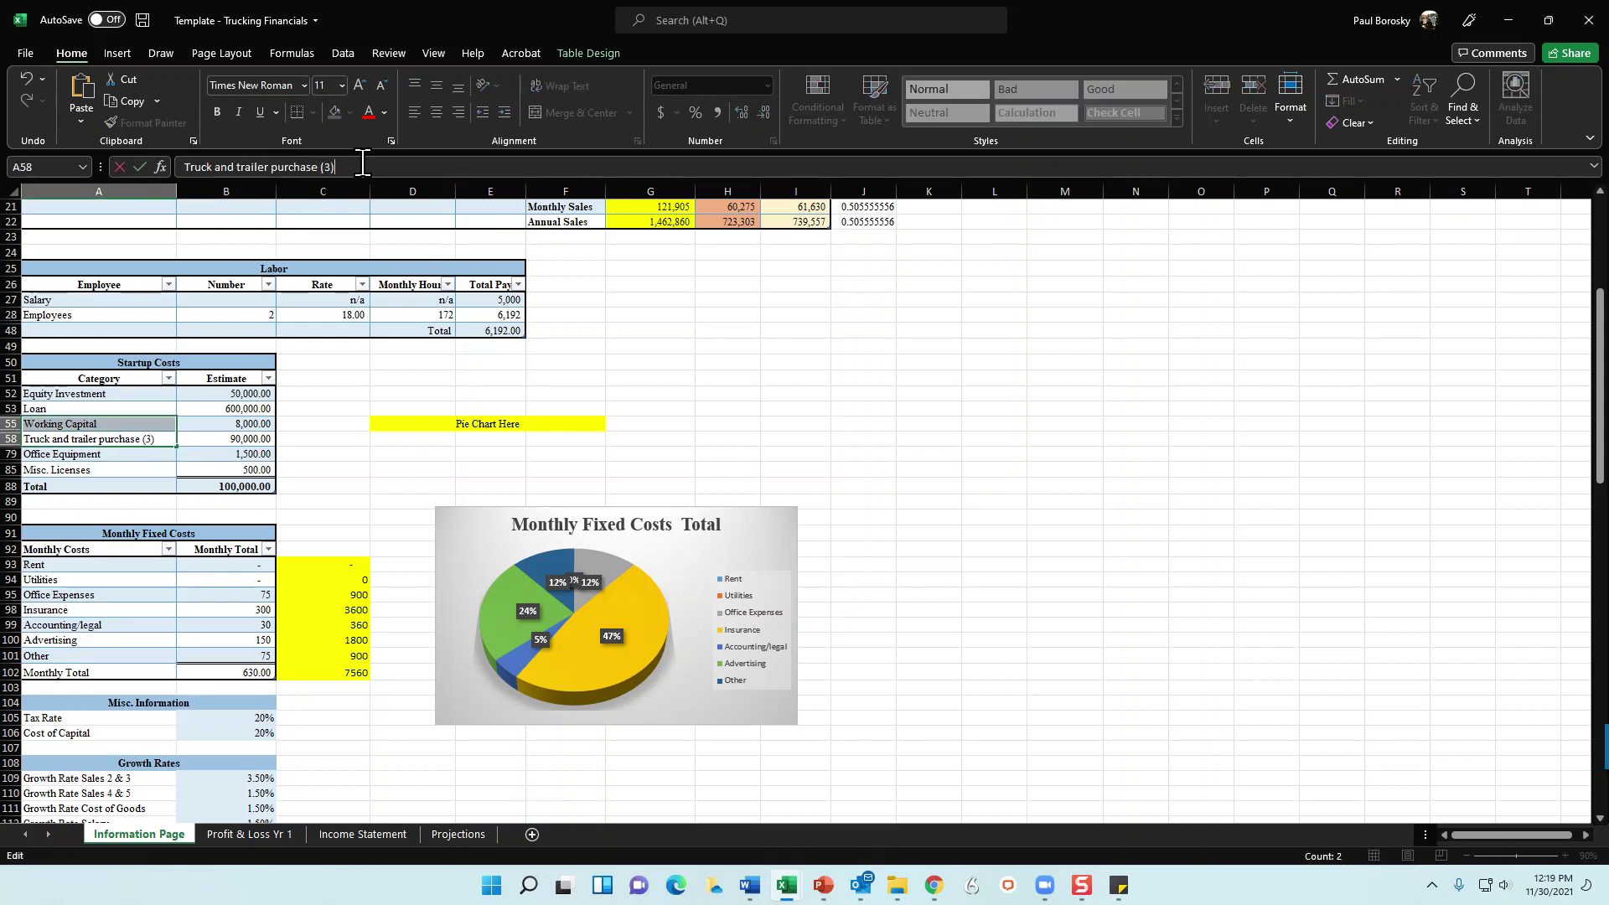
click(333, 436)
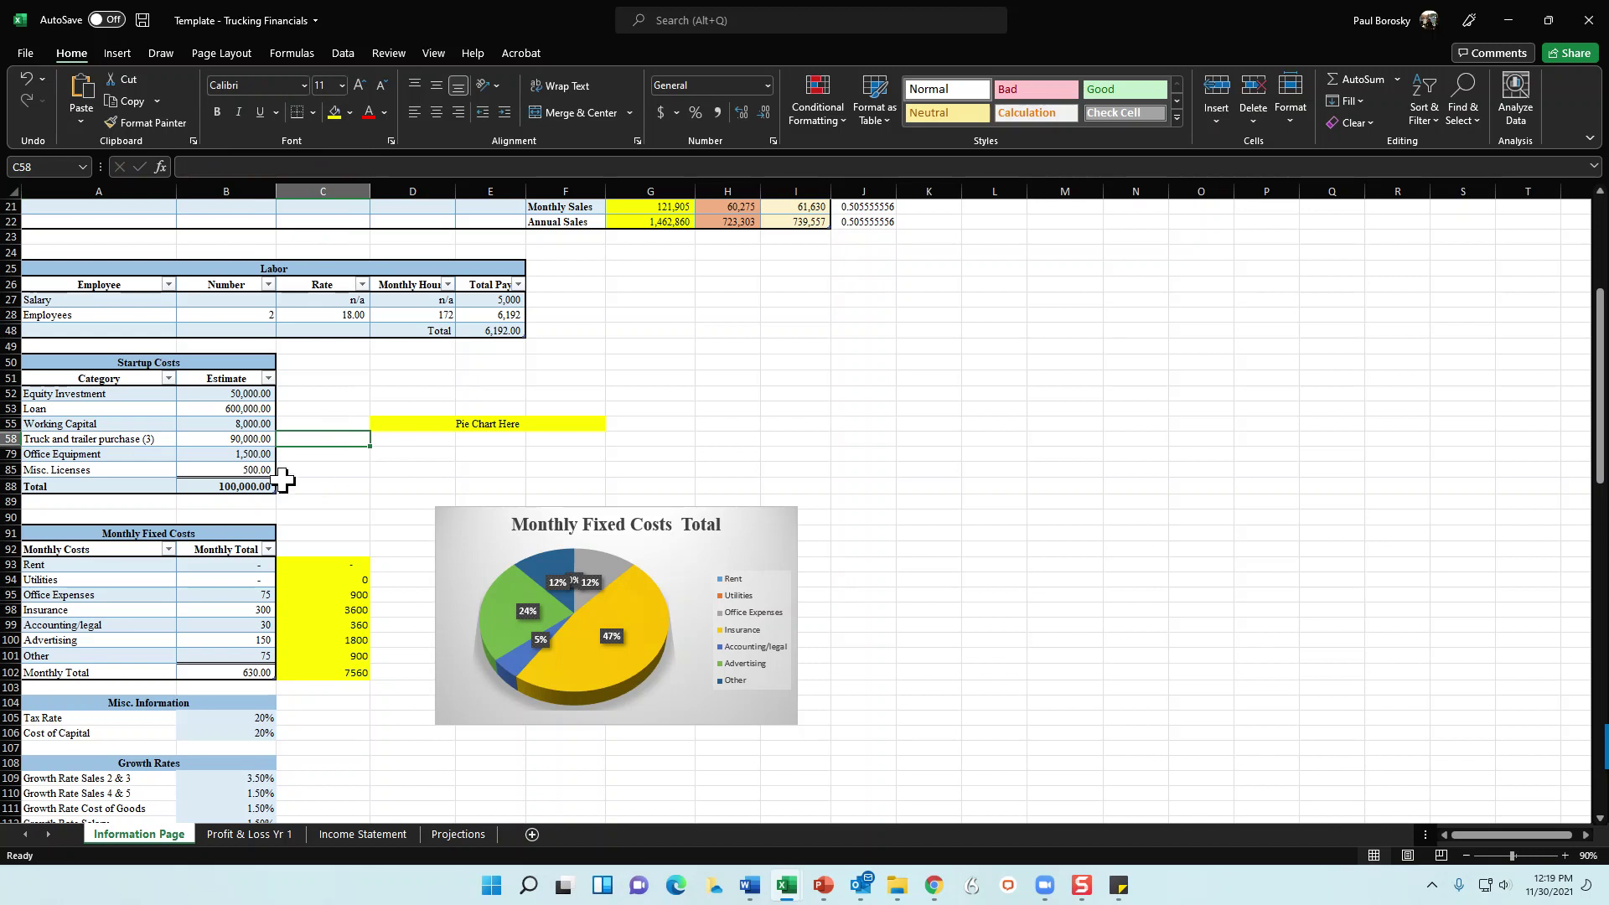
Set the Truck and trailer purchase (3) estimate to 600,000 and Office Equipment to 3,500 in the Startup Costs table.
click(227, 439)
text(600000)
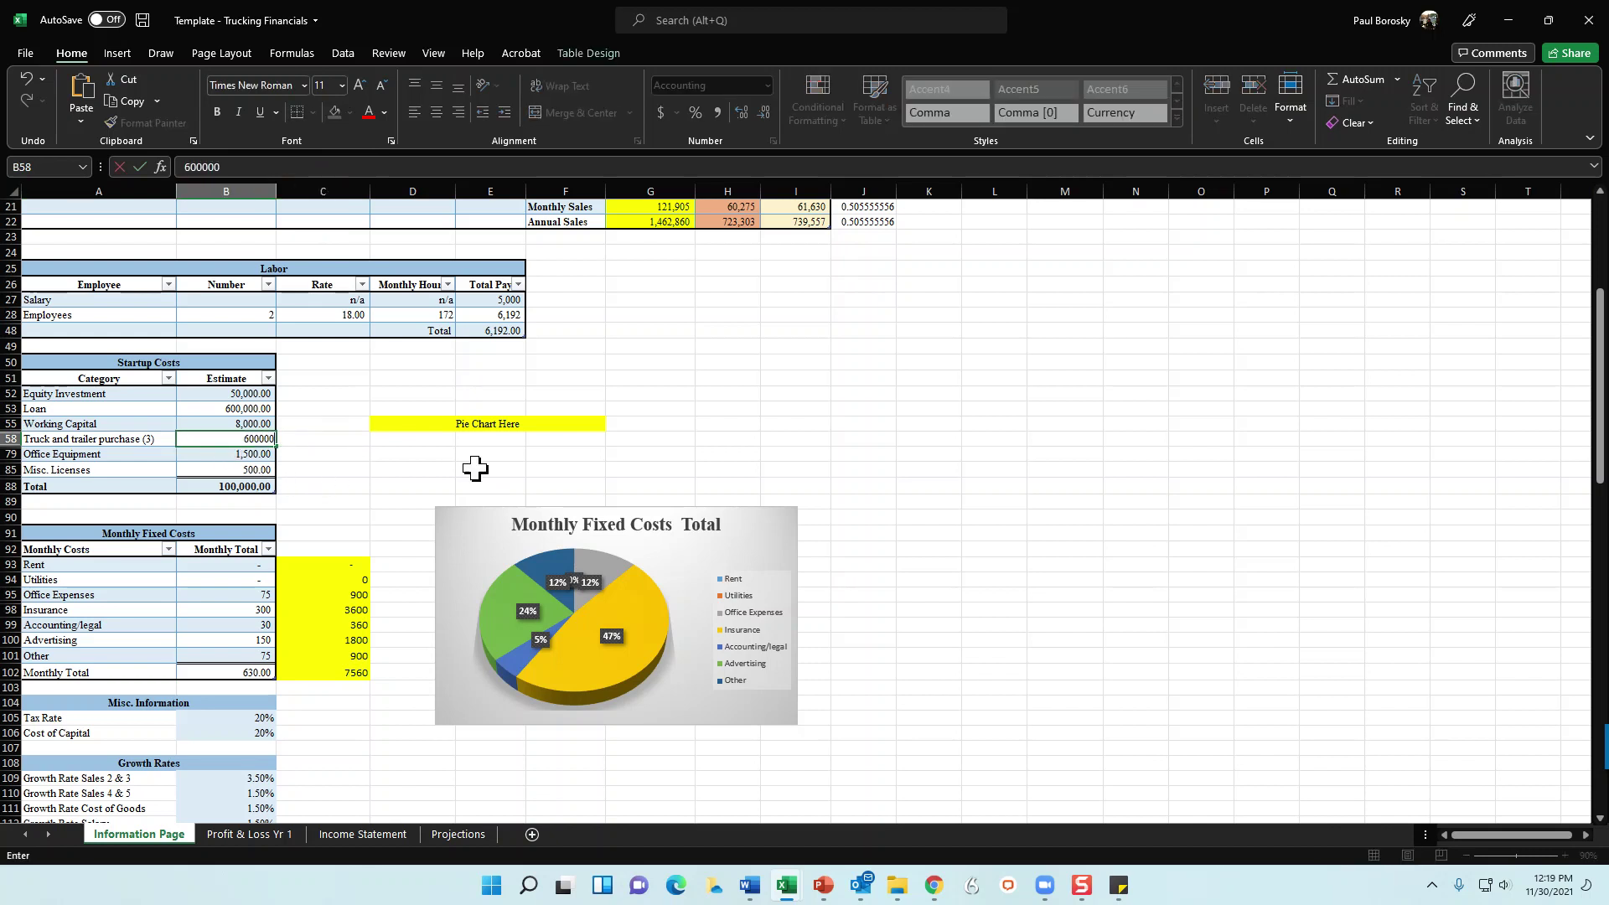
key(Return)
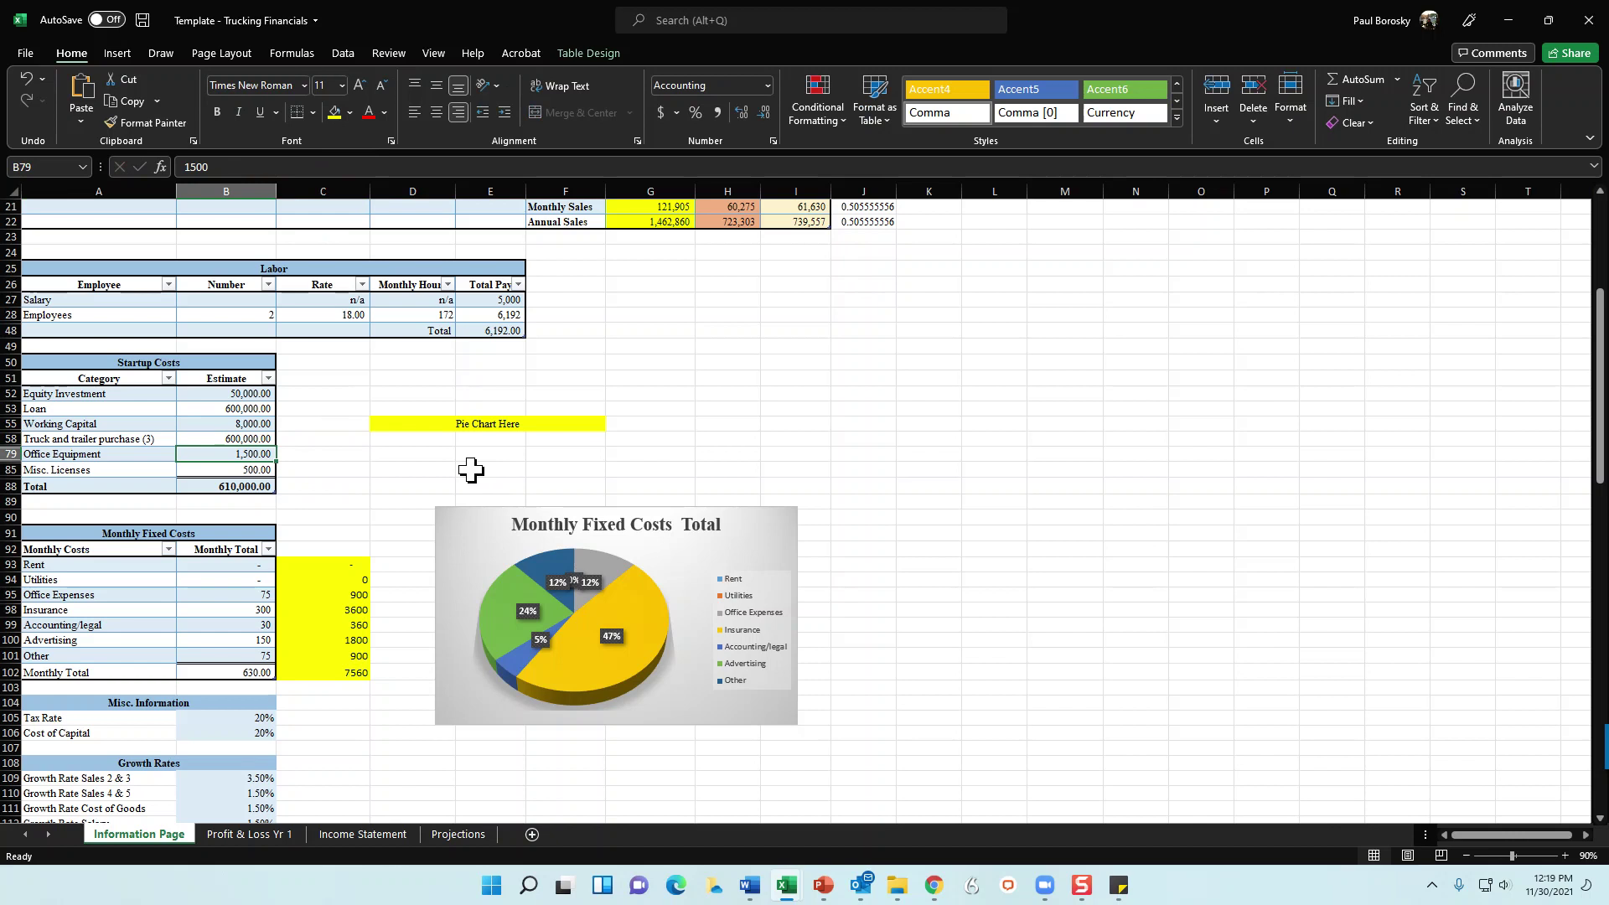
text(3500)
key(Return)
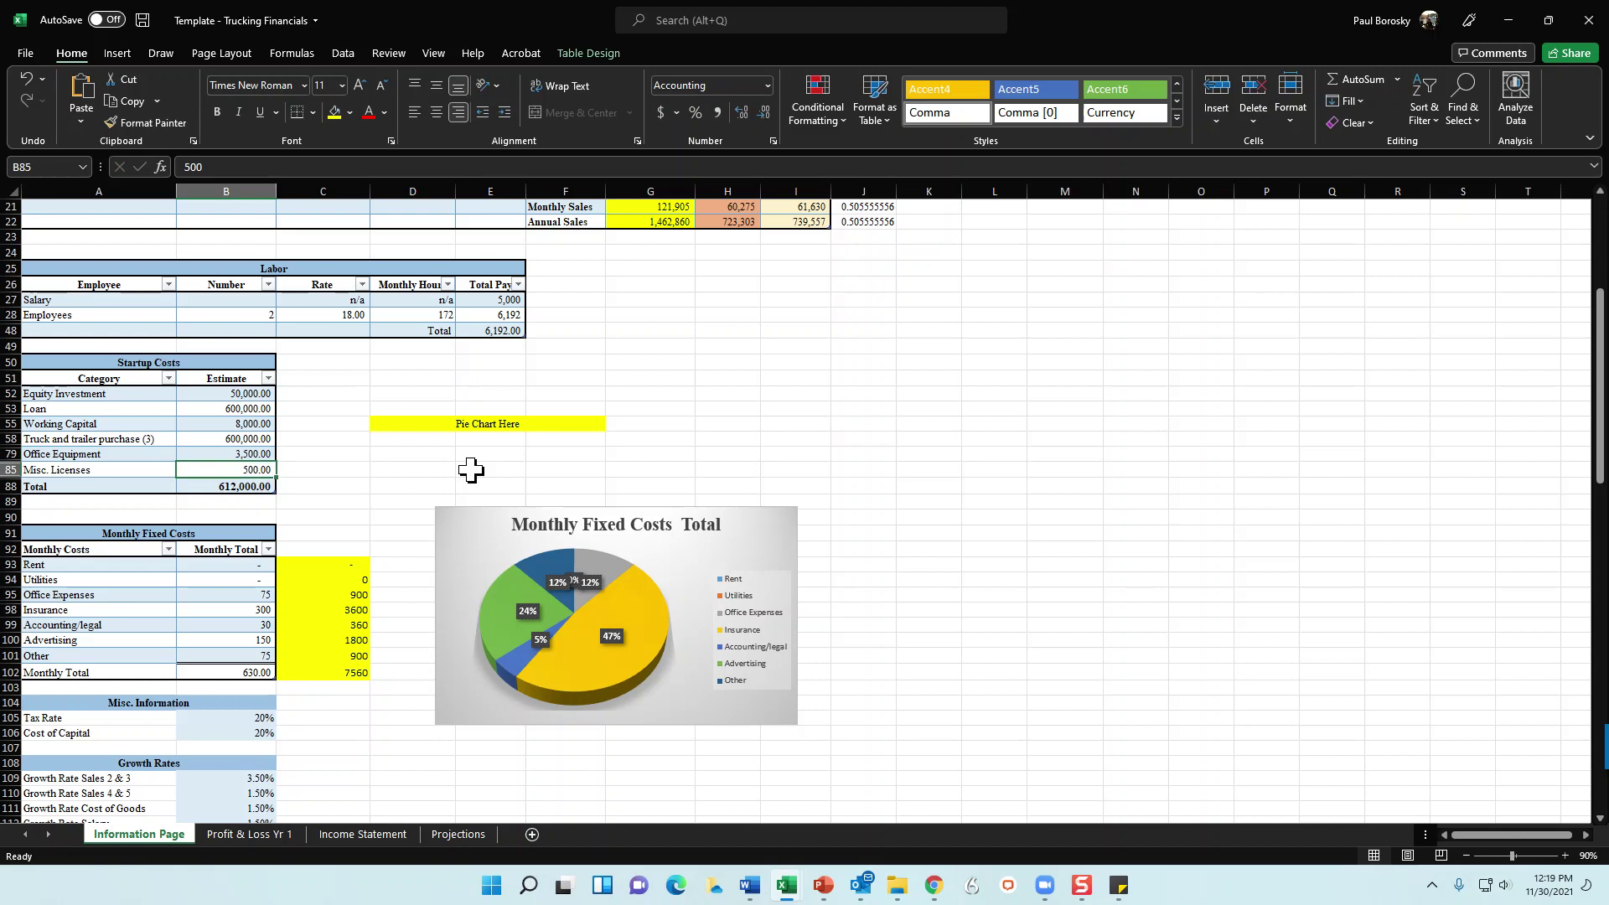
Rename the Misc. Licenses category as "Misc. Licenses & Prepaids" and set its startup estimate to 15,000.
click(117, 469)
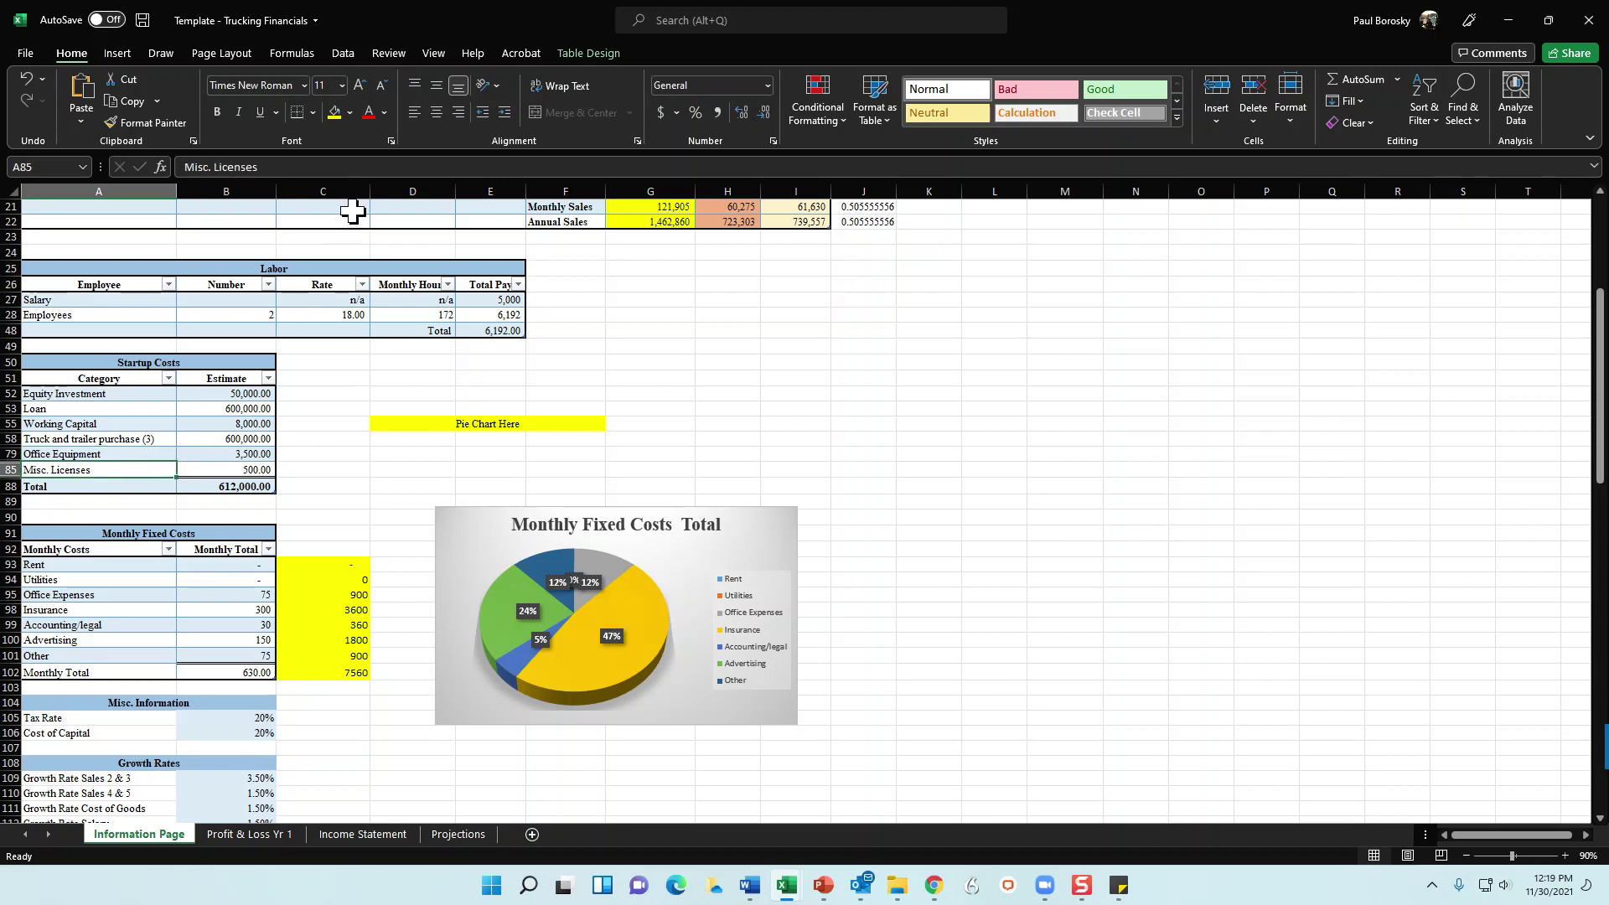
click(316, 164)
text(& )
text(Prepaid)
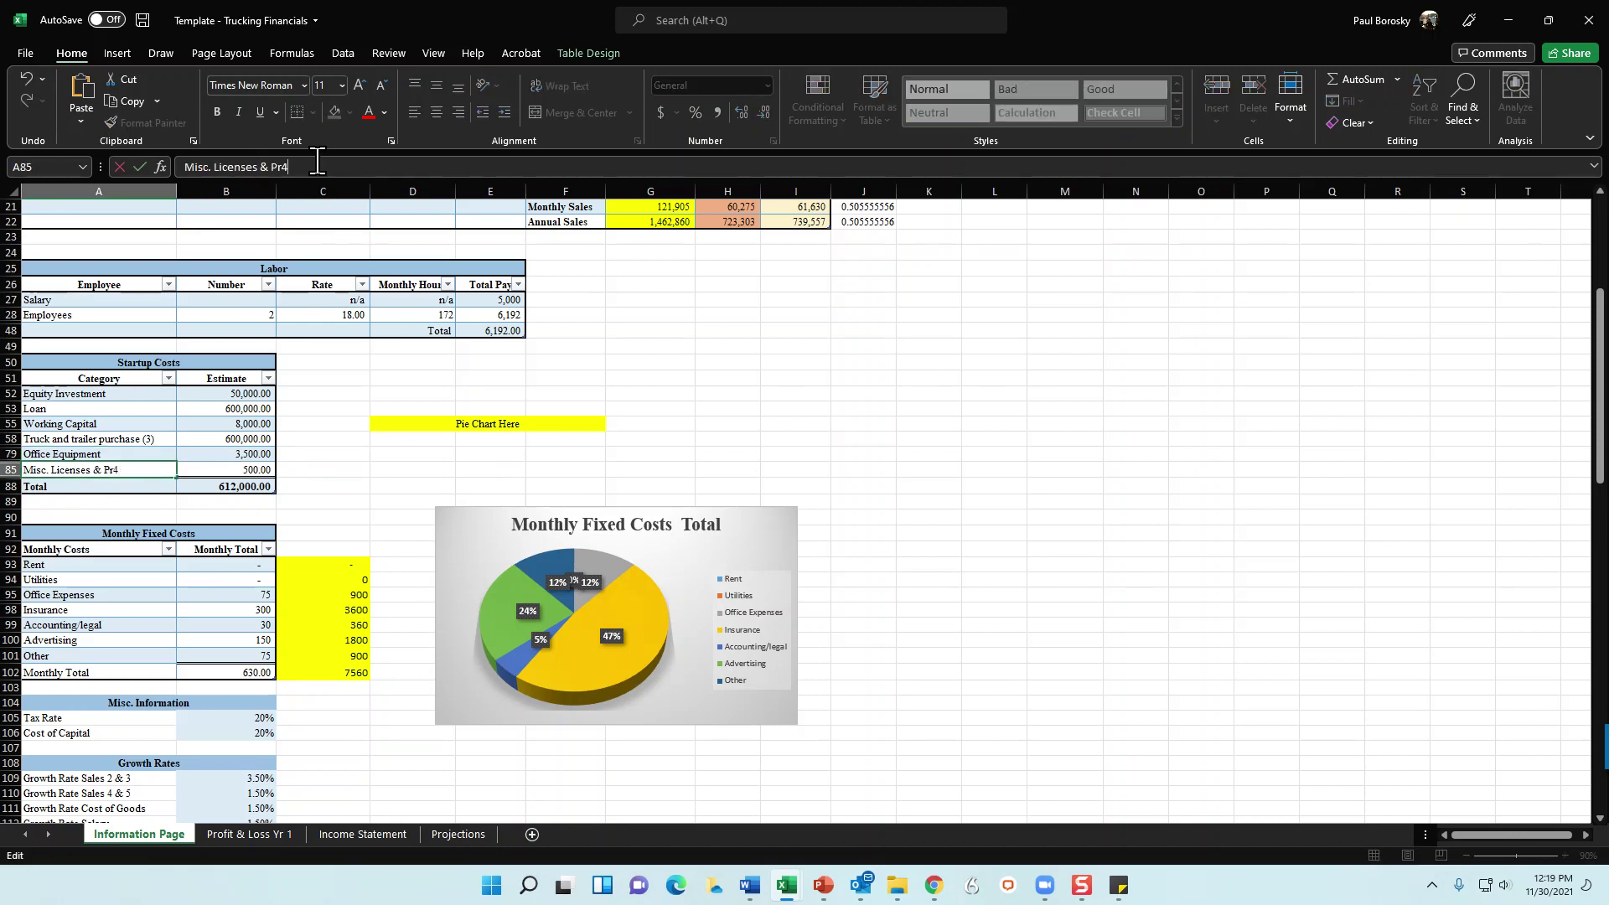
text(s)
key(Tab)
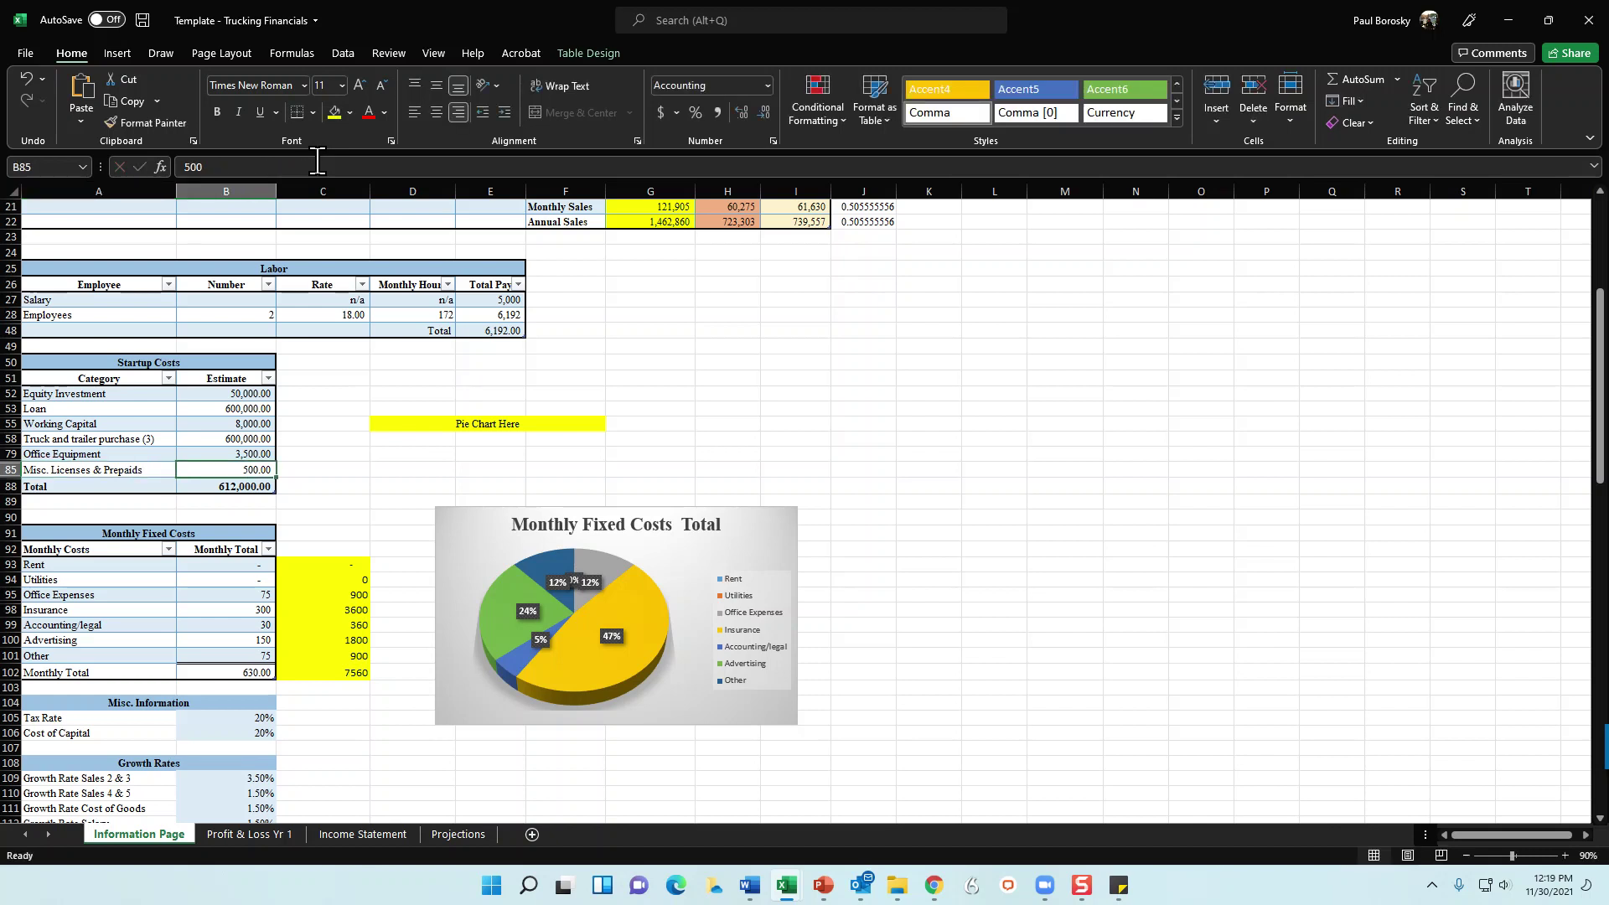
text(15000)
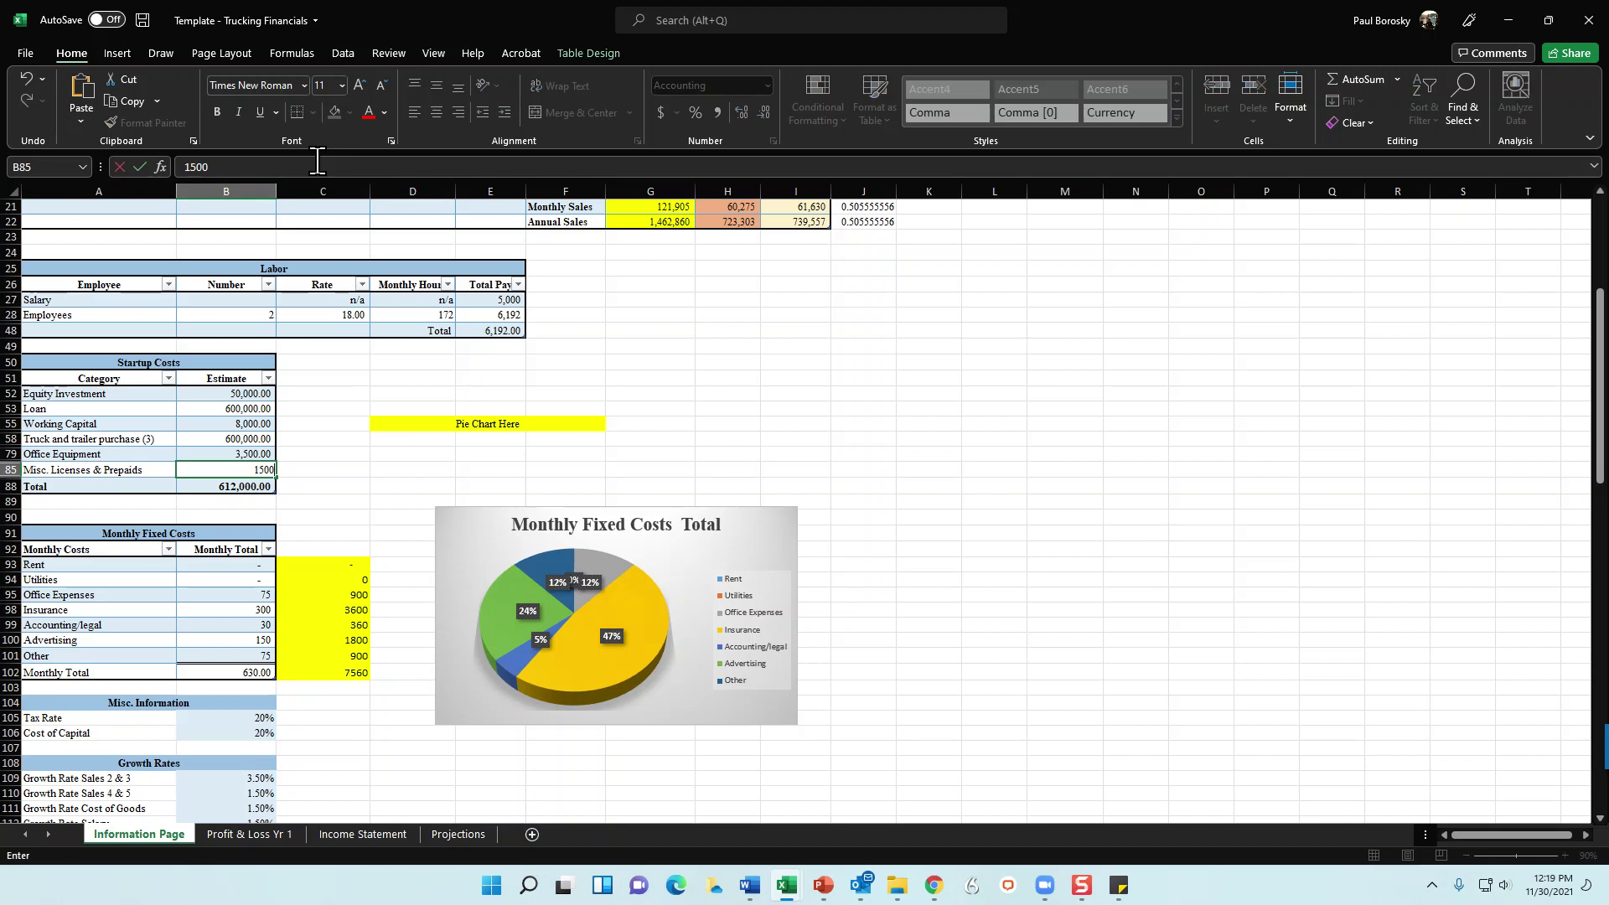
key(Return)
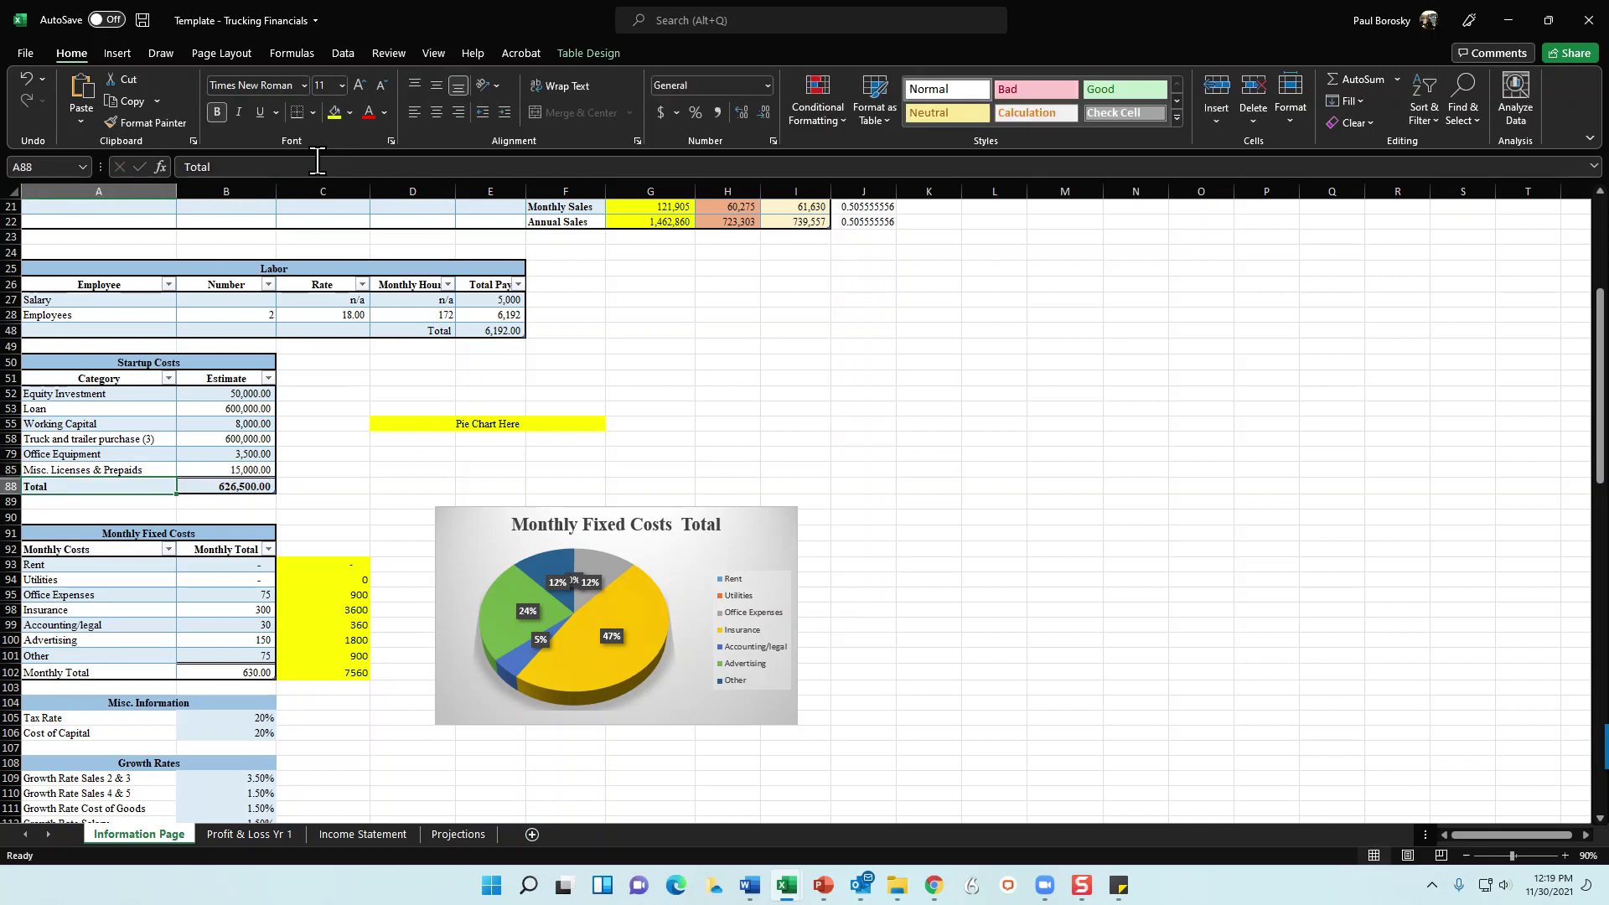
Try 8,000 as the Office Equipment startup estimate and settle on 7,000.
click(228, 454)
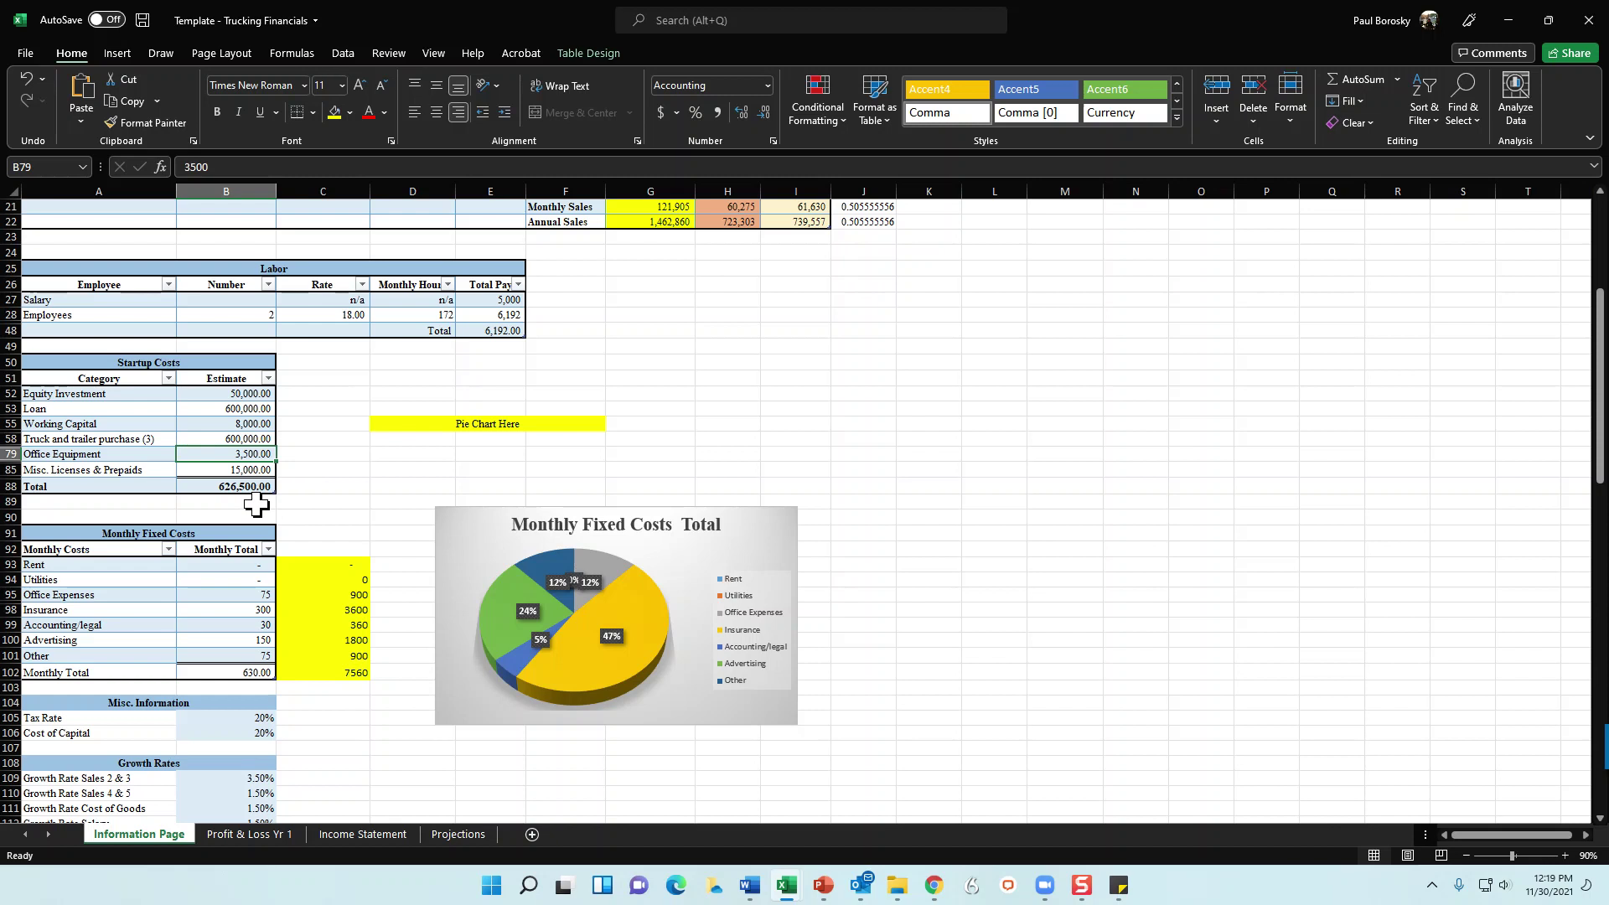
text(8000)
key(ctrl+Return)
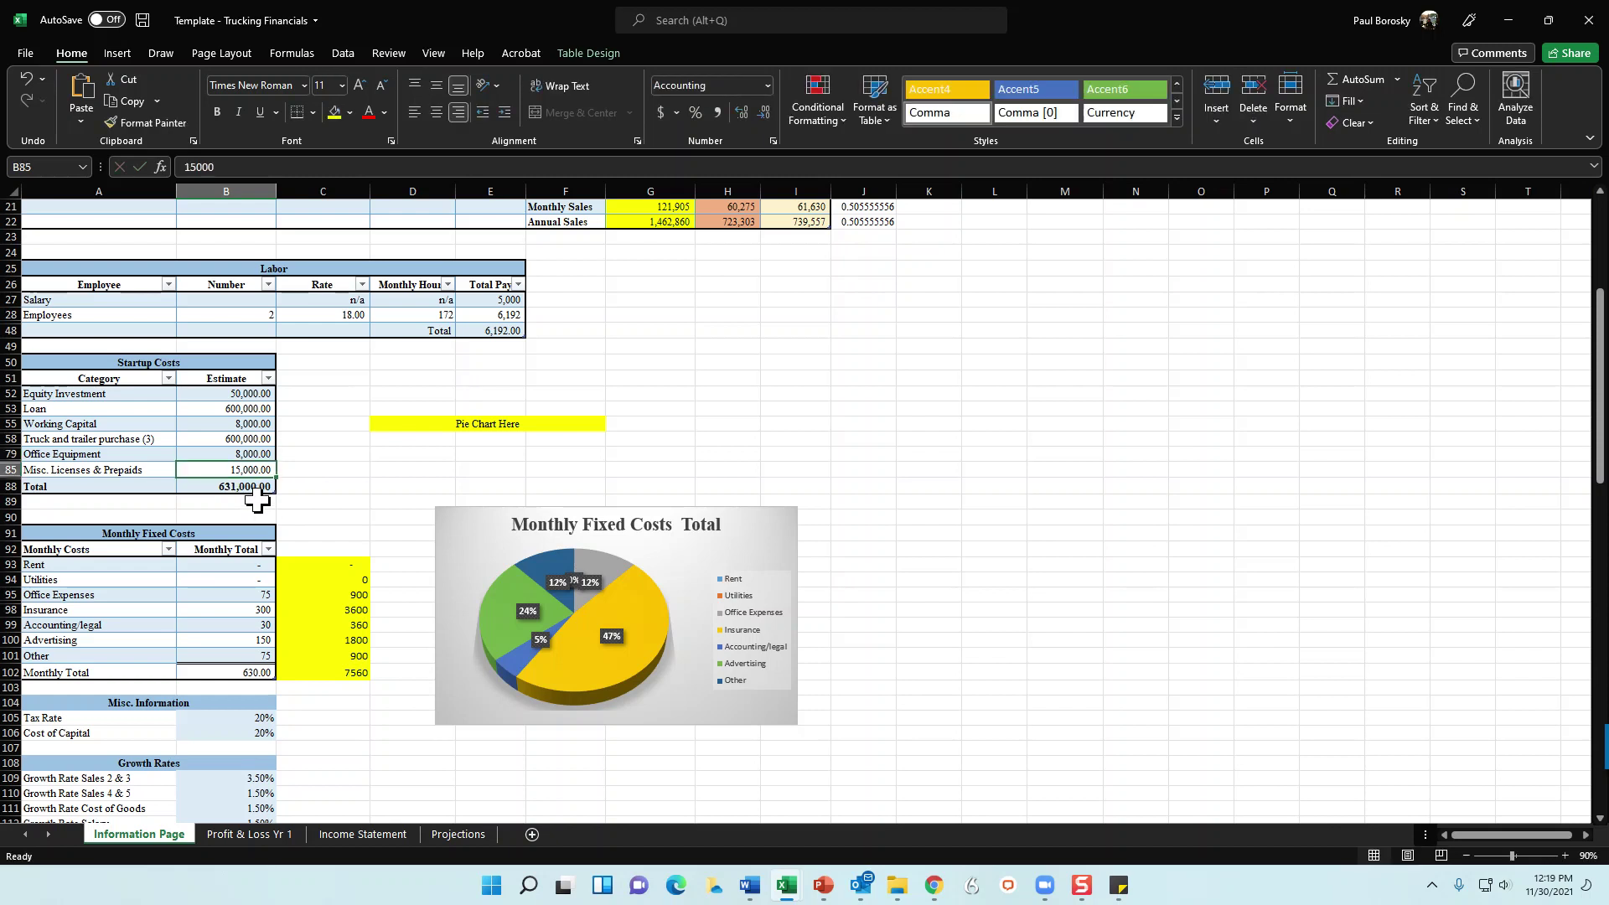
text(7000)
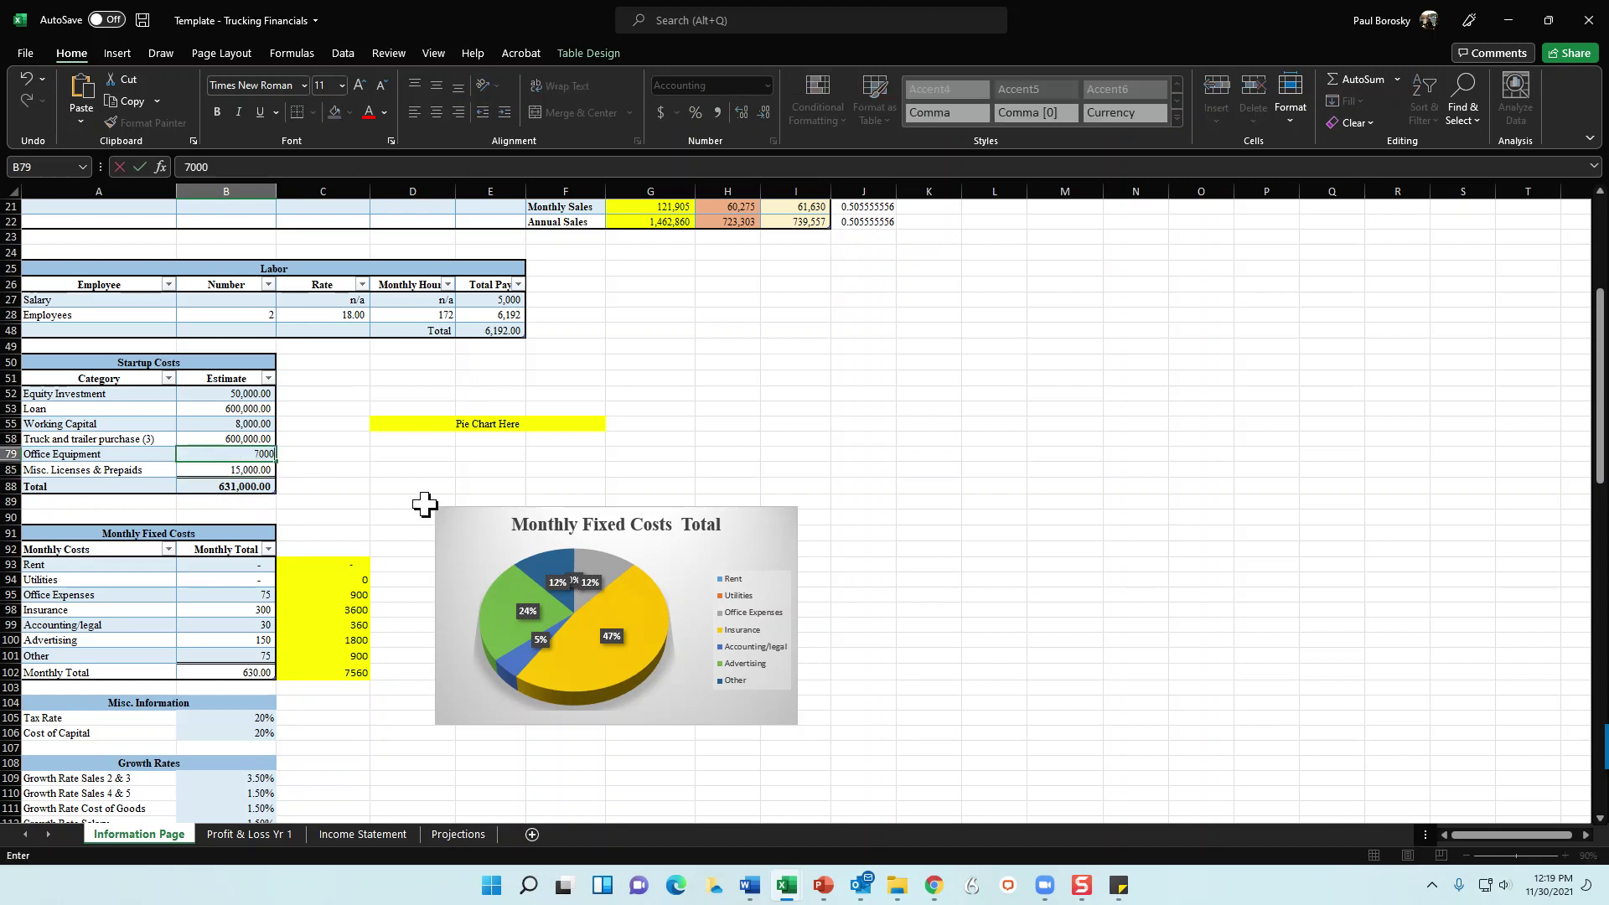
key(BackSpace)
key(Return)
click(409, 487)
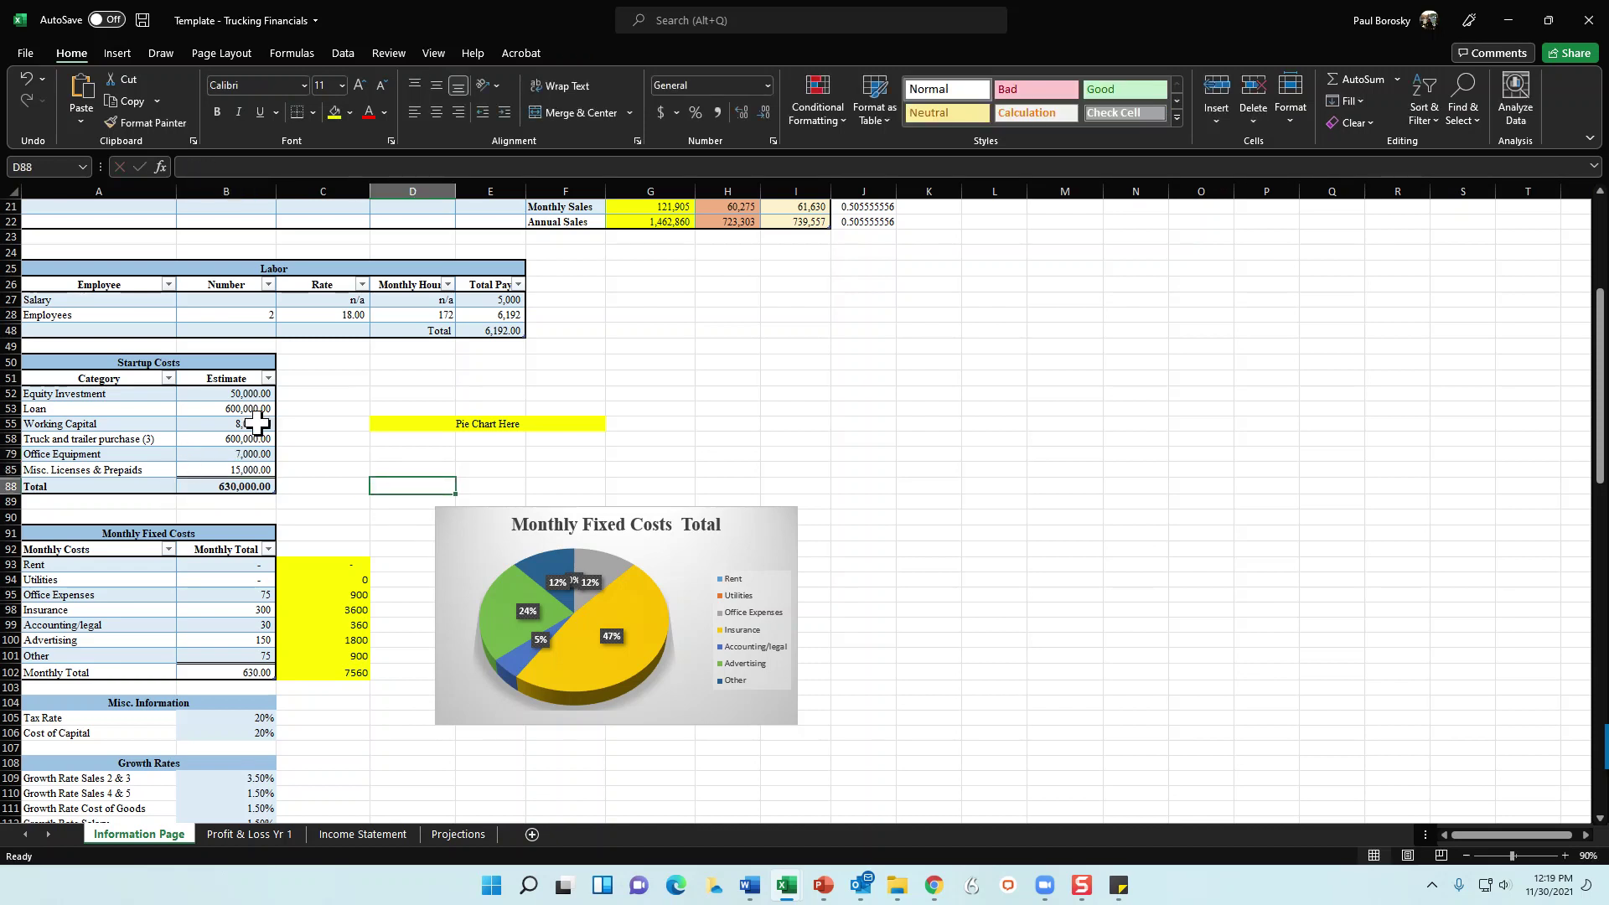
Set the Working Capital estimate to 28,000 and check the startup total against the loan and equity investment.
click(259, 394)
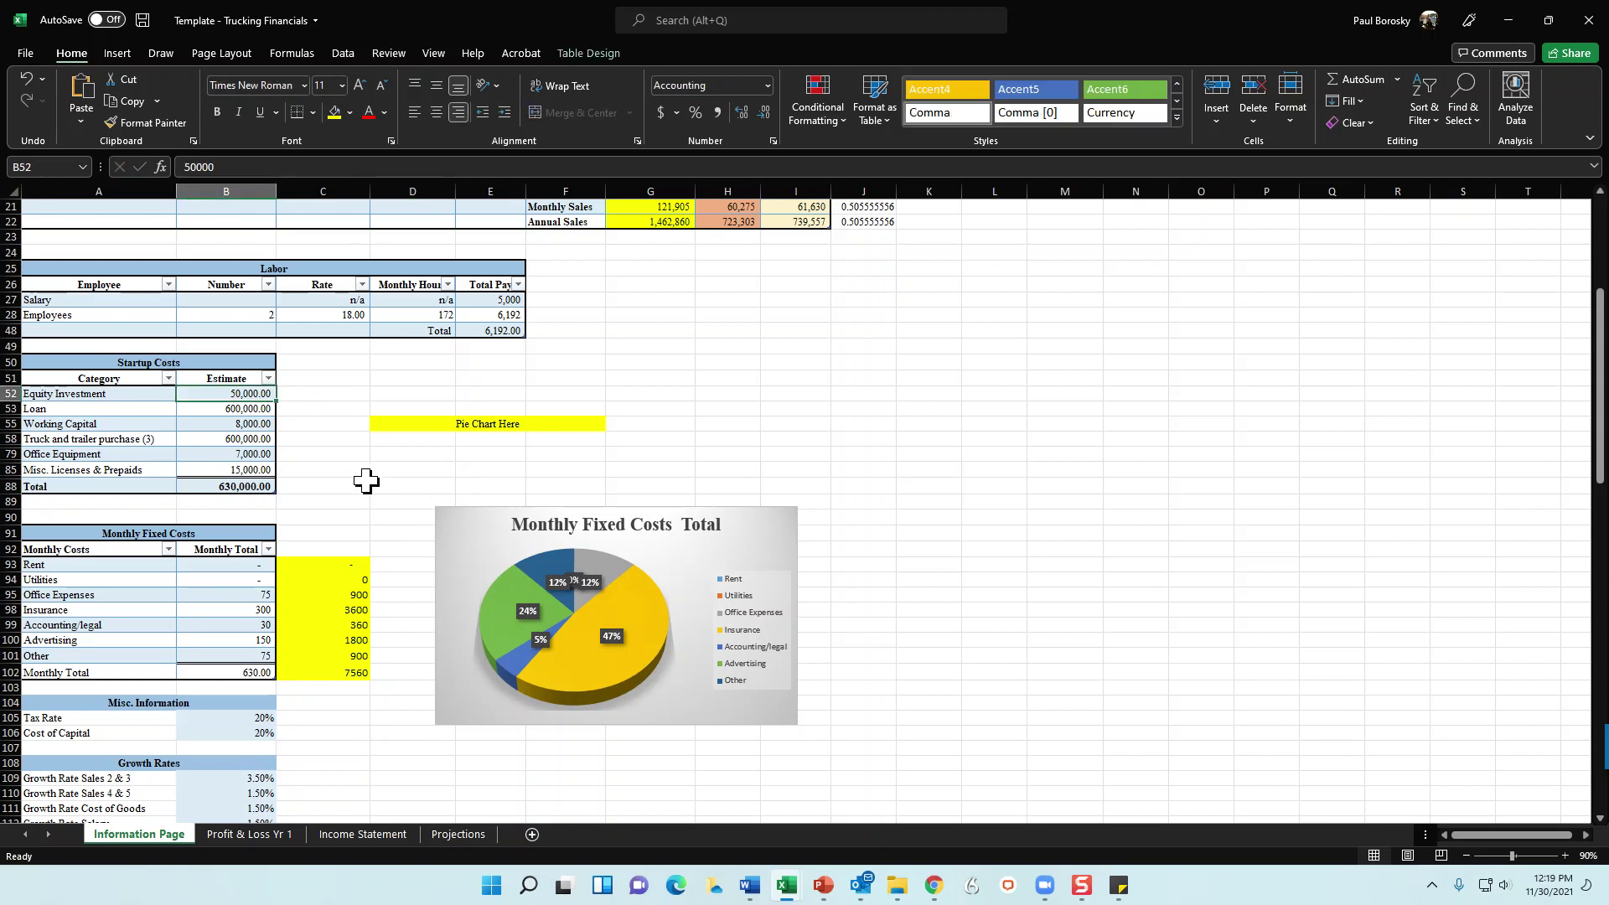
click(261, 409)
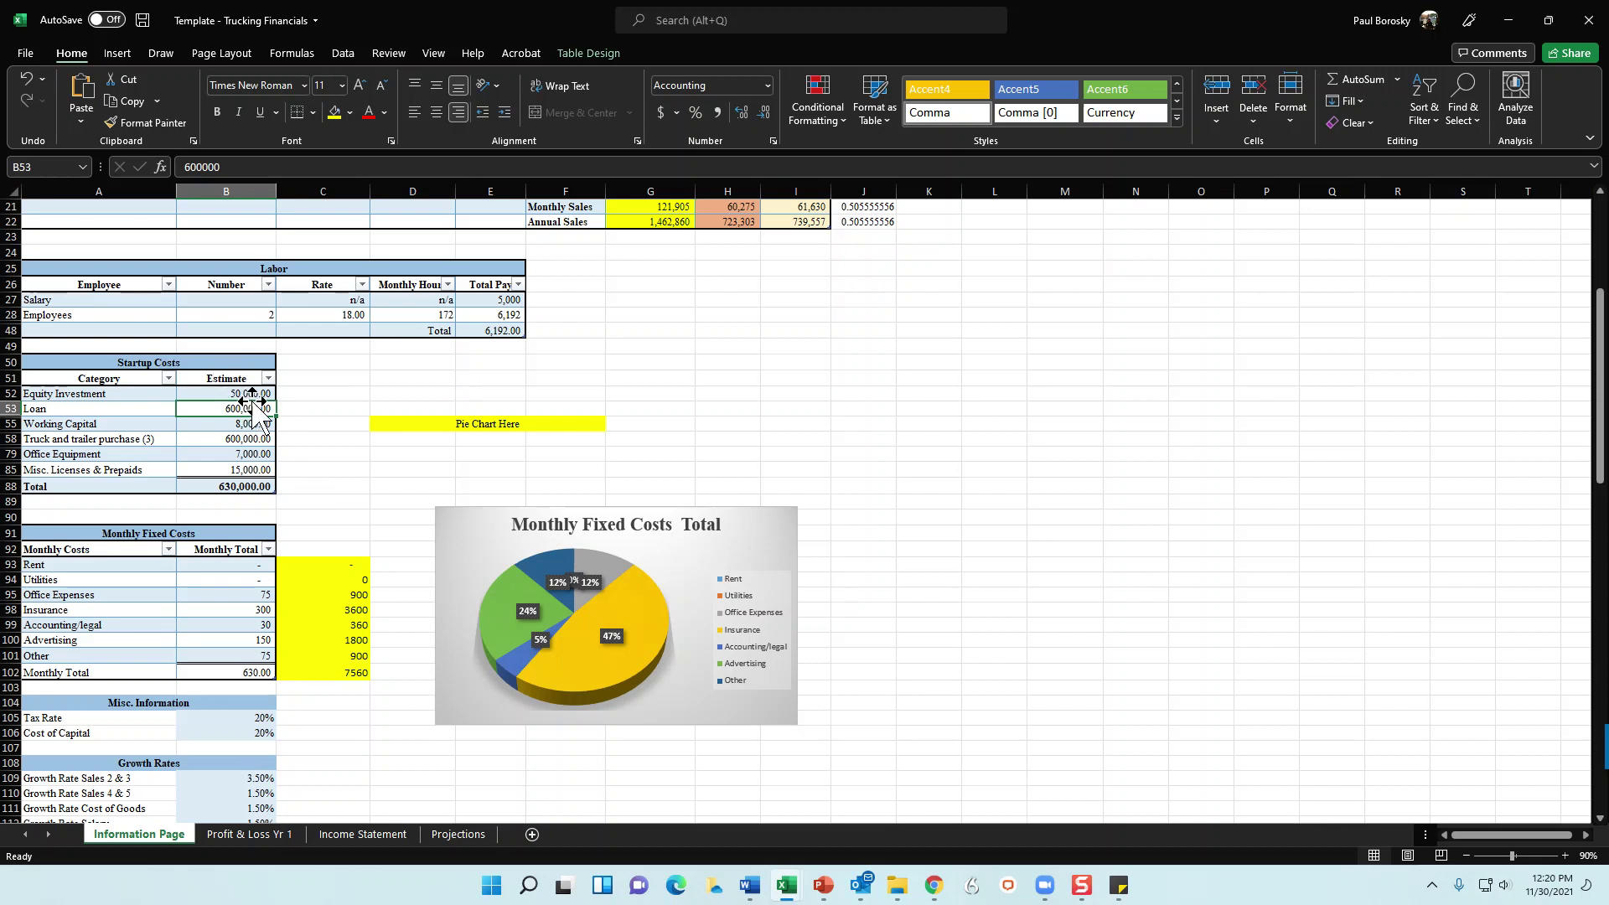
click(237, 488)
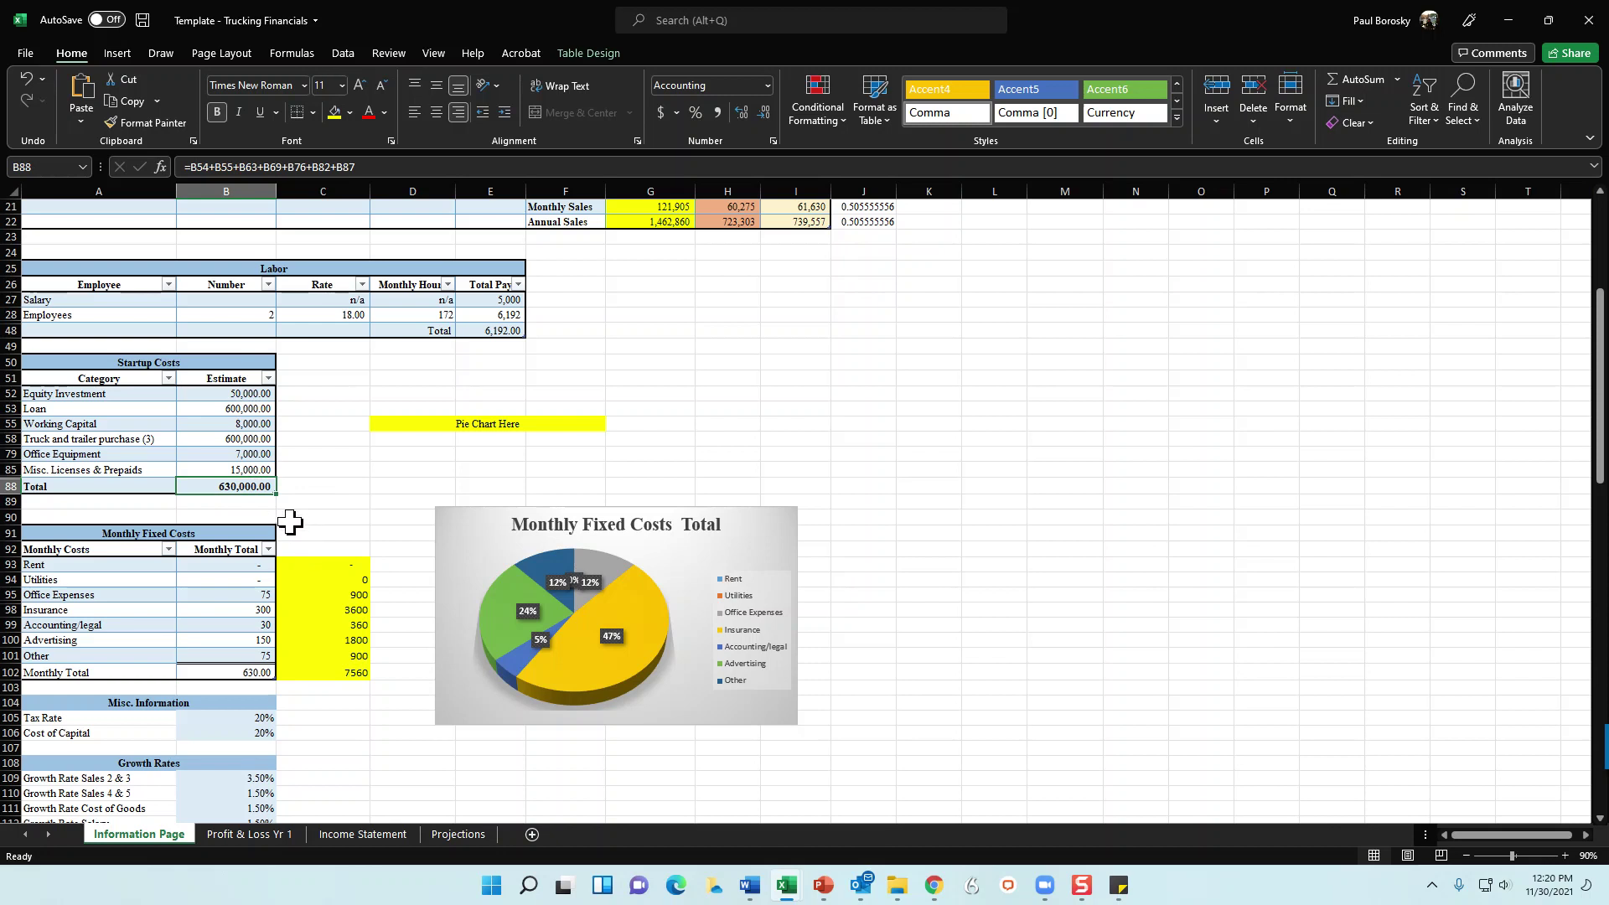
click(249, 425)
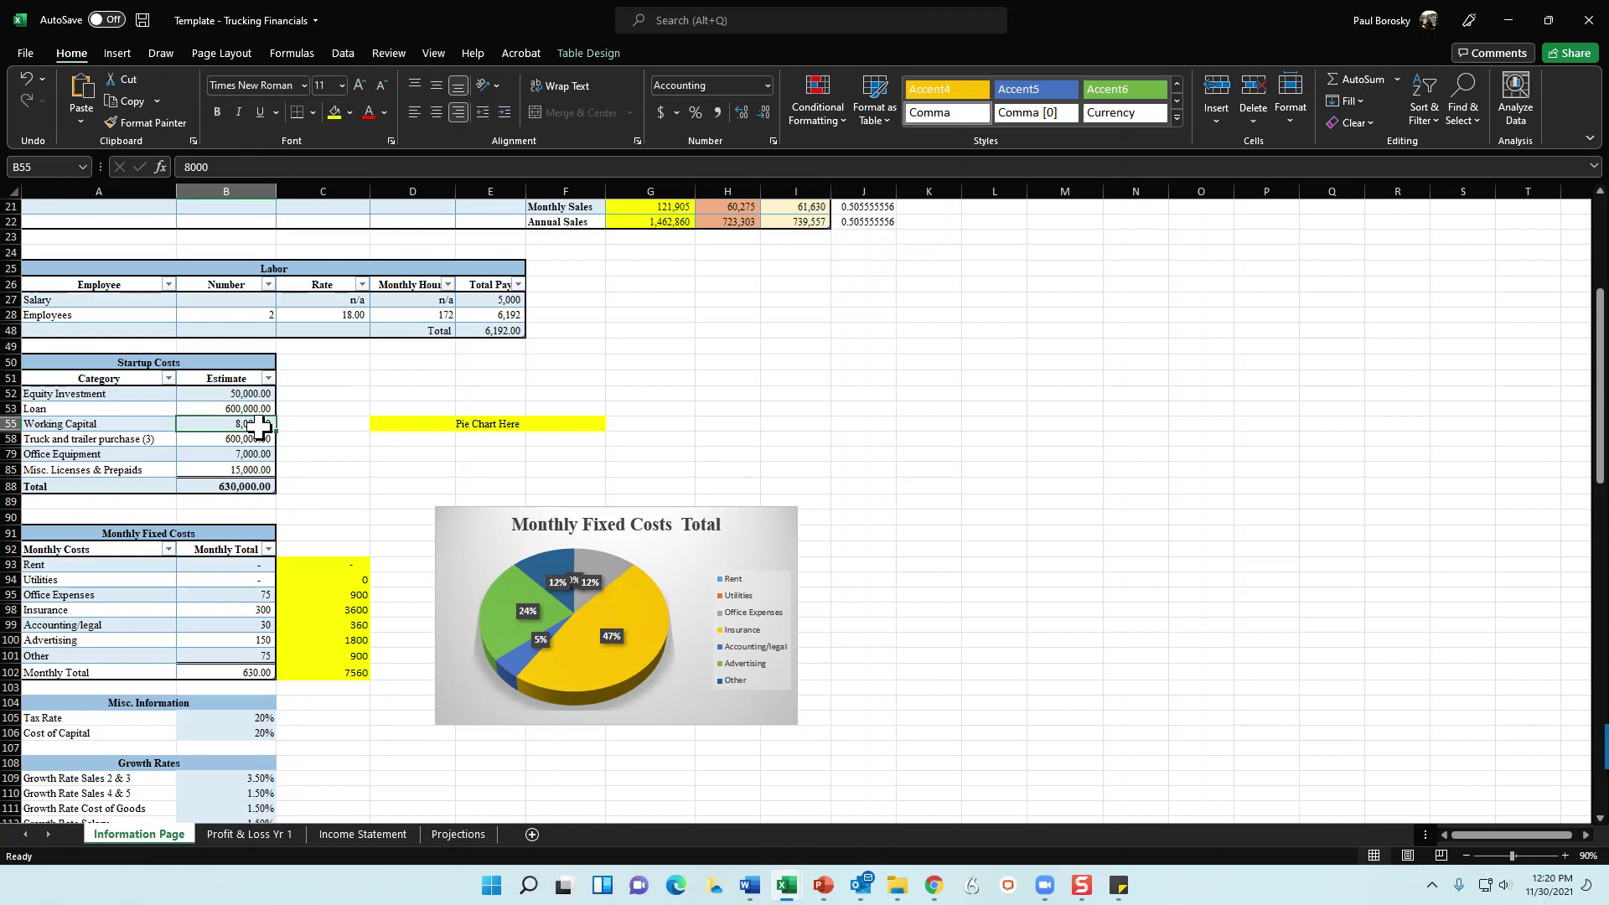
click(186, 166)
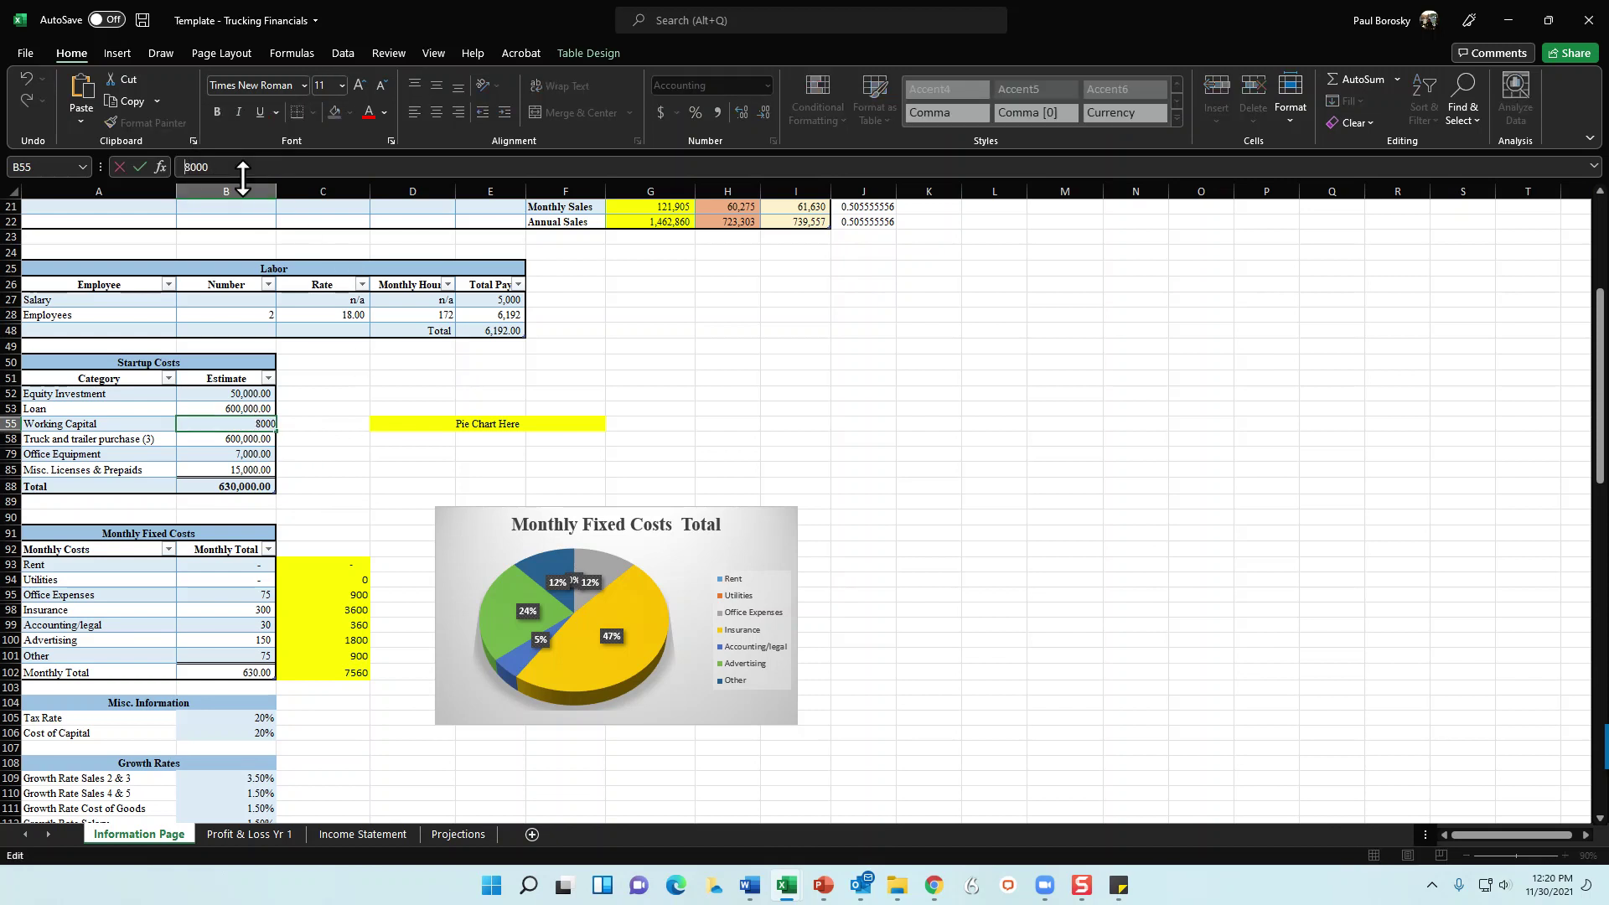
text(2)
key(Return)
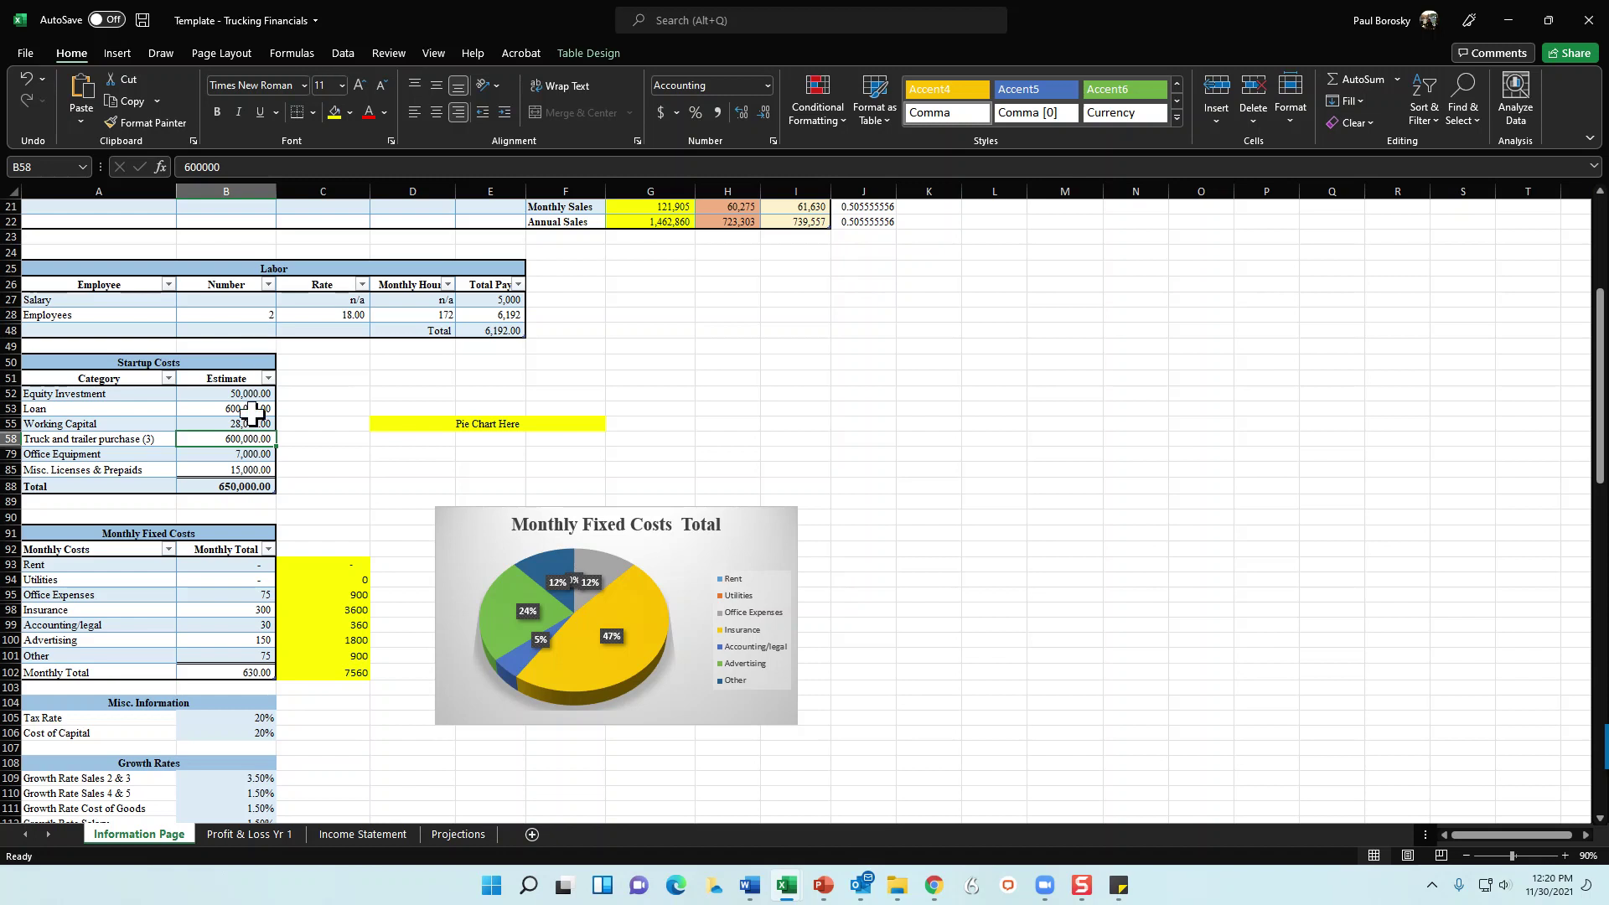
click(415, 471)
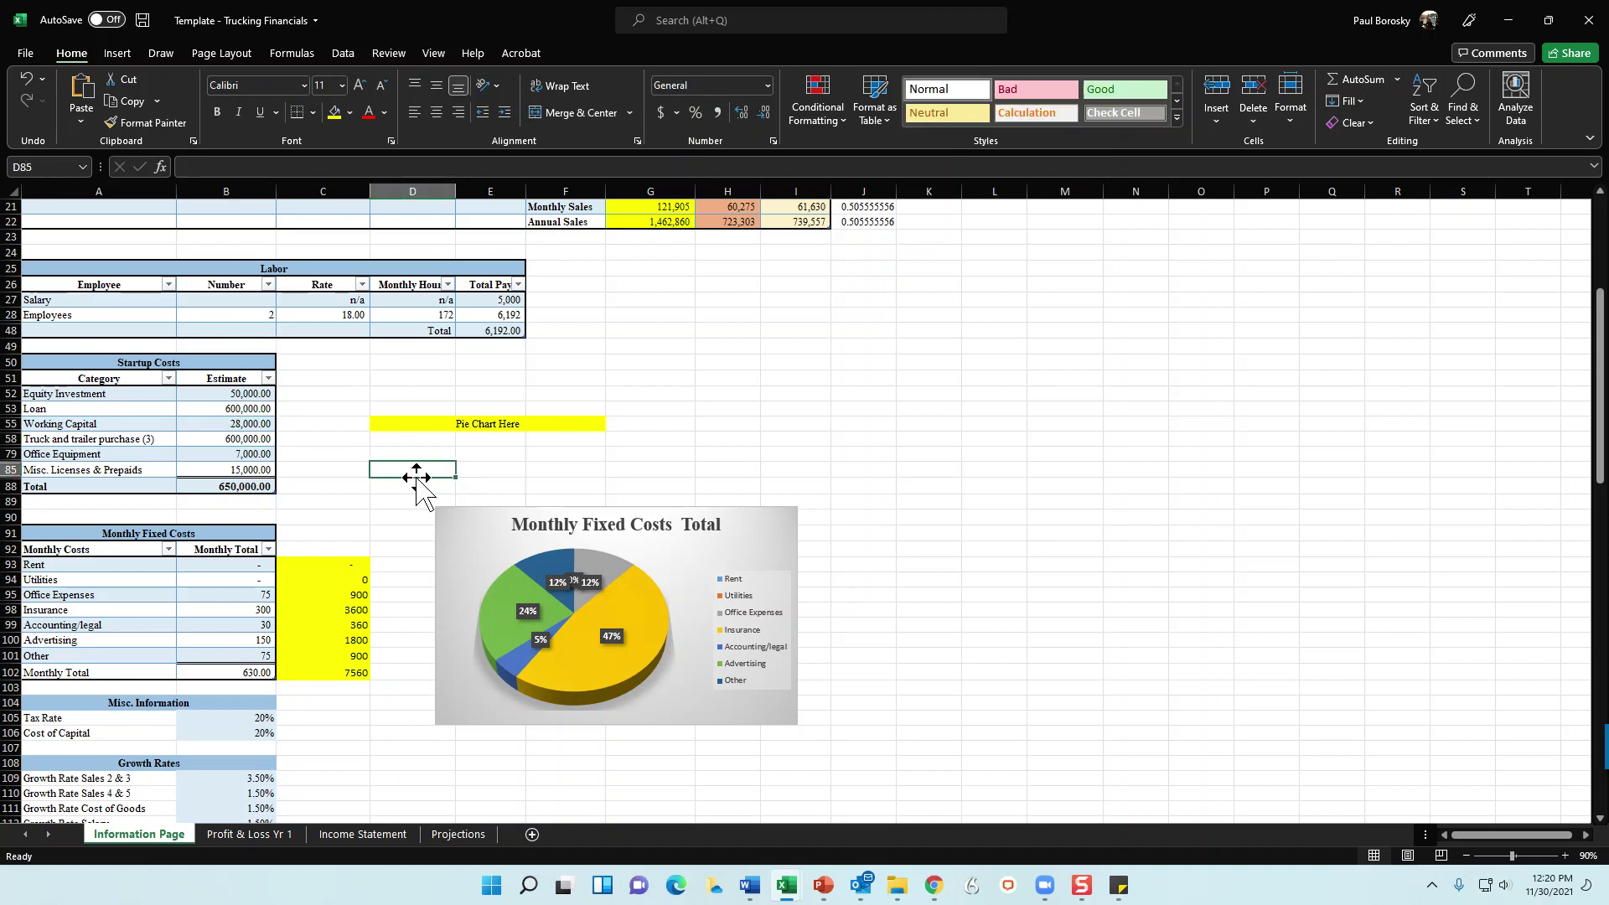
click(249, 486)
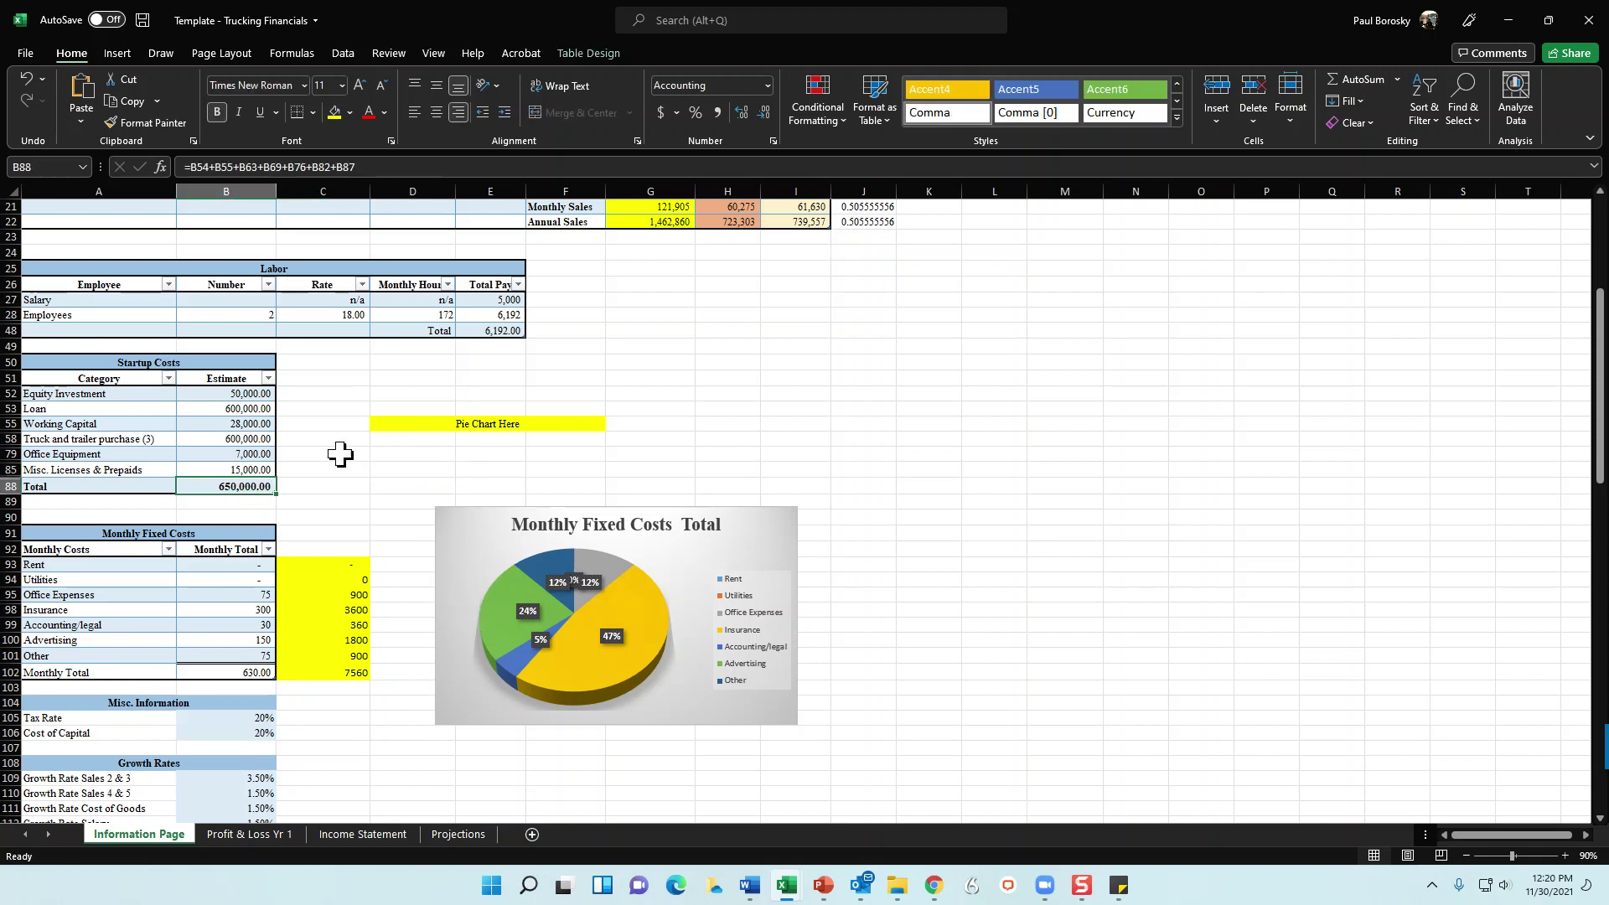
click(248, 407)
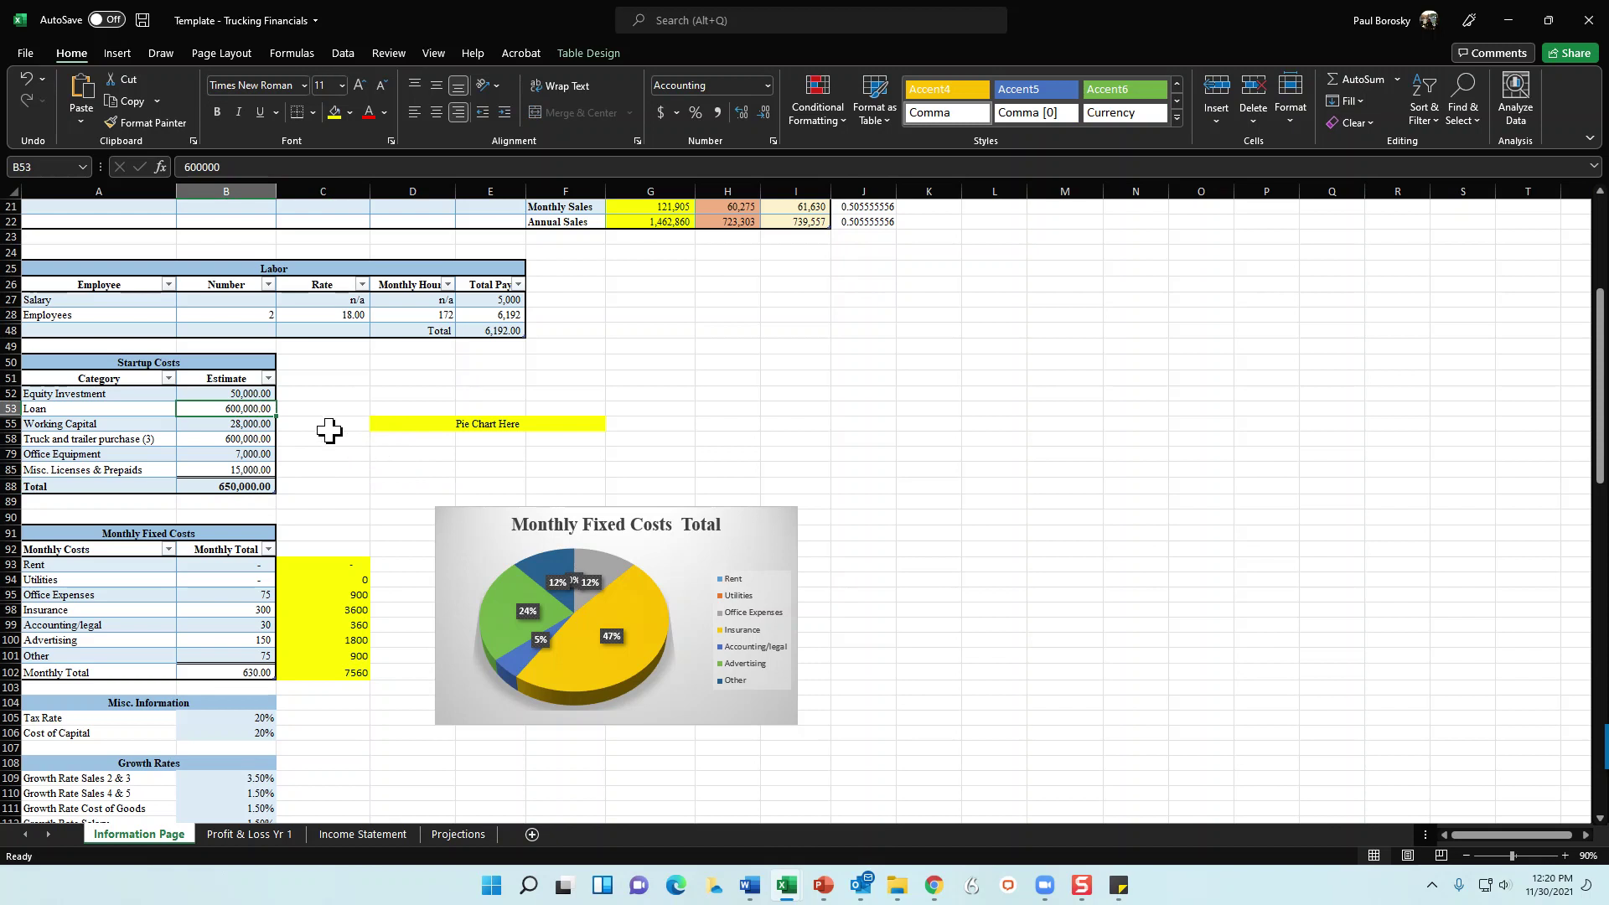
click(227, 393)
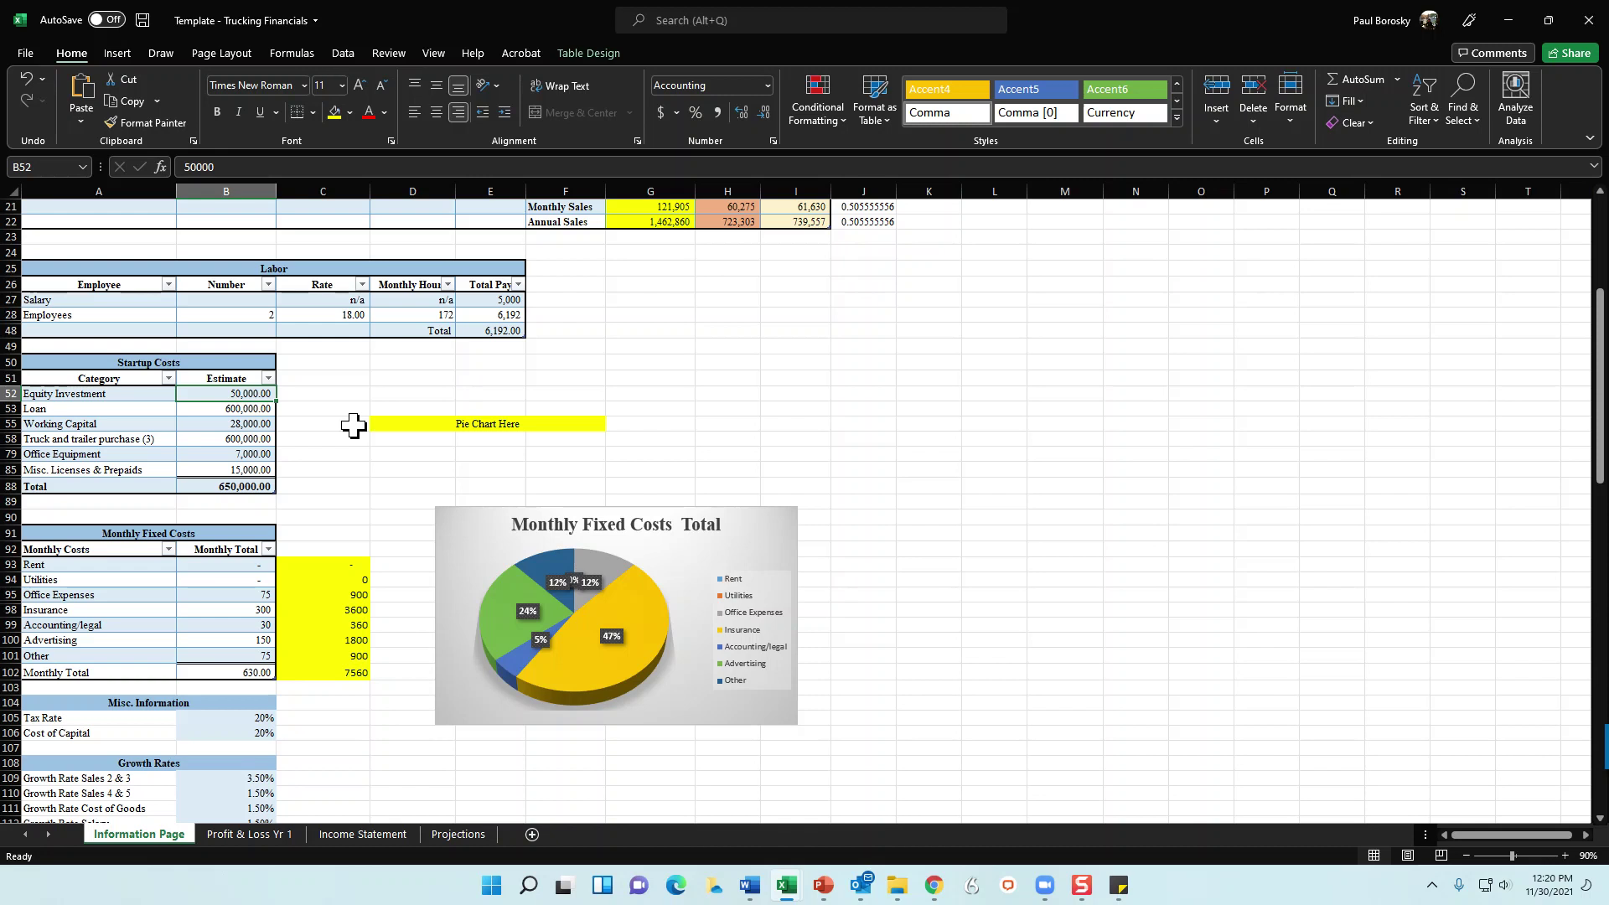
Try 1,500 as the Rent amount in the Monthly Fixed Costs table and settle on 2,500.
click(374, 503)
scroll(356, 527, down, 4)
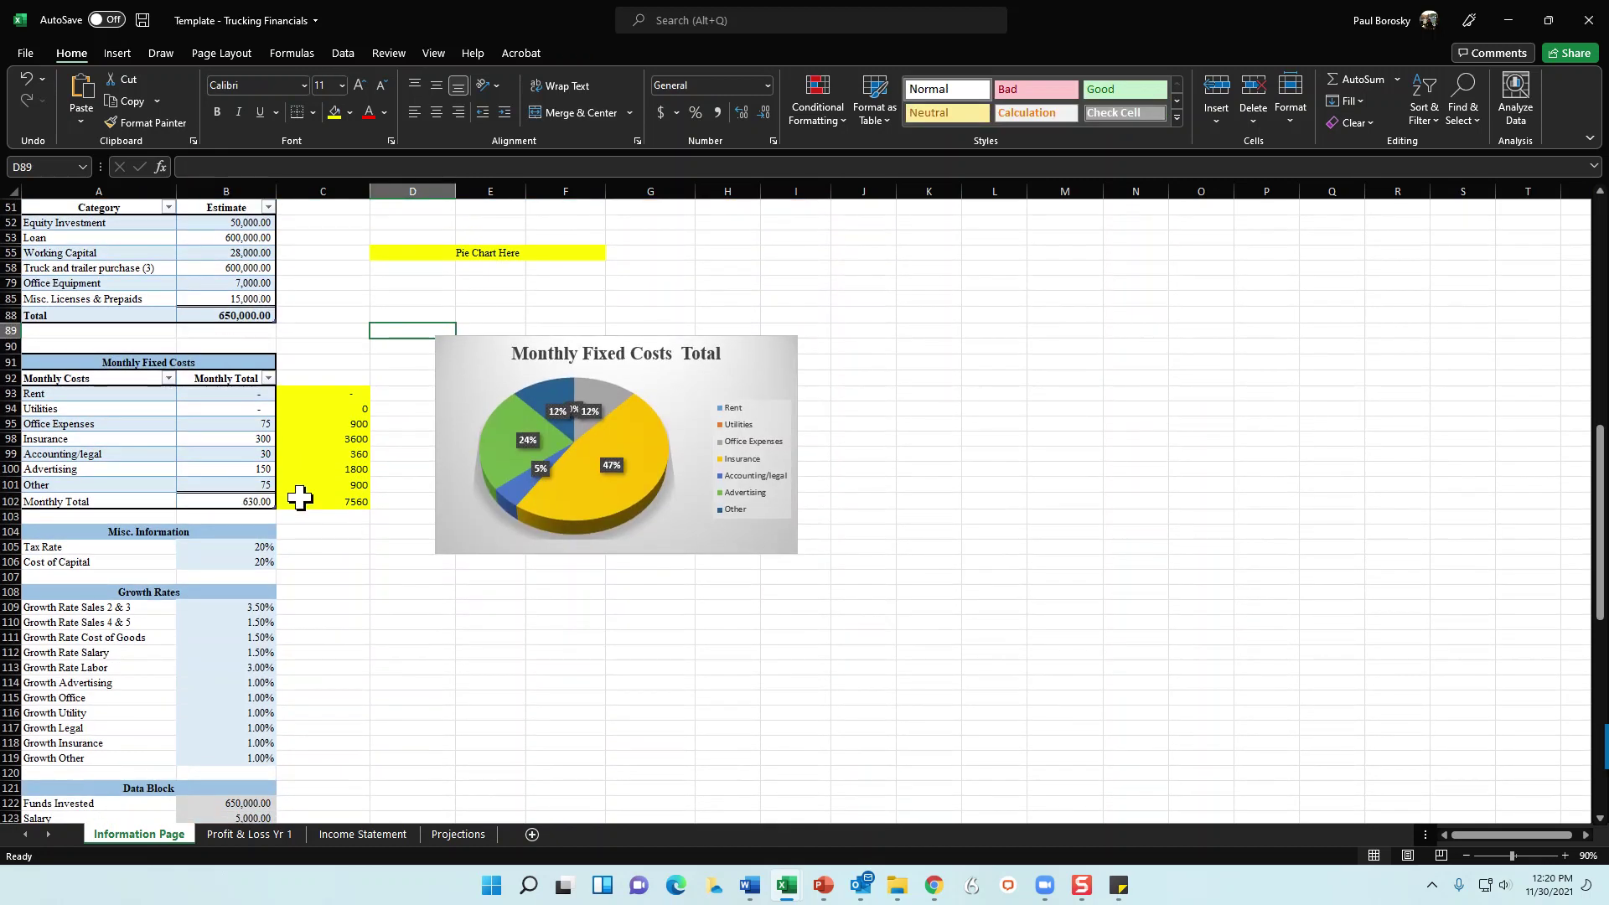
click(237, 396)
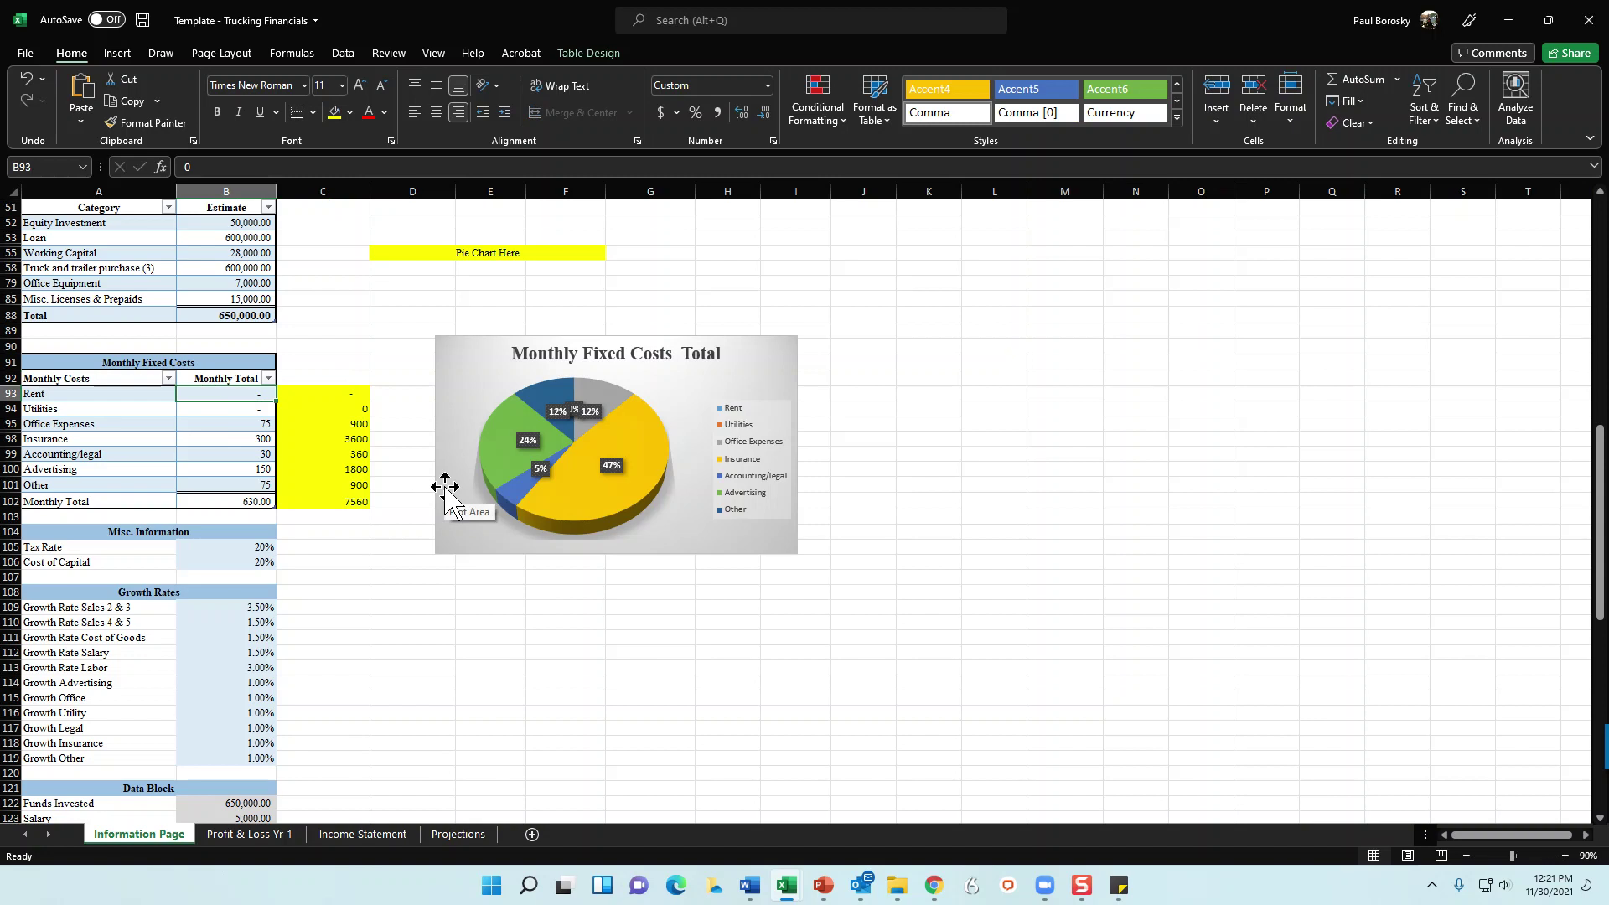
text(1500)
key(Return)
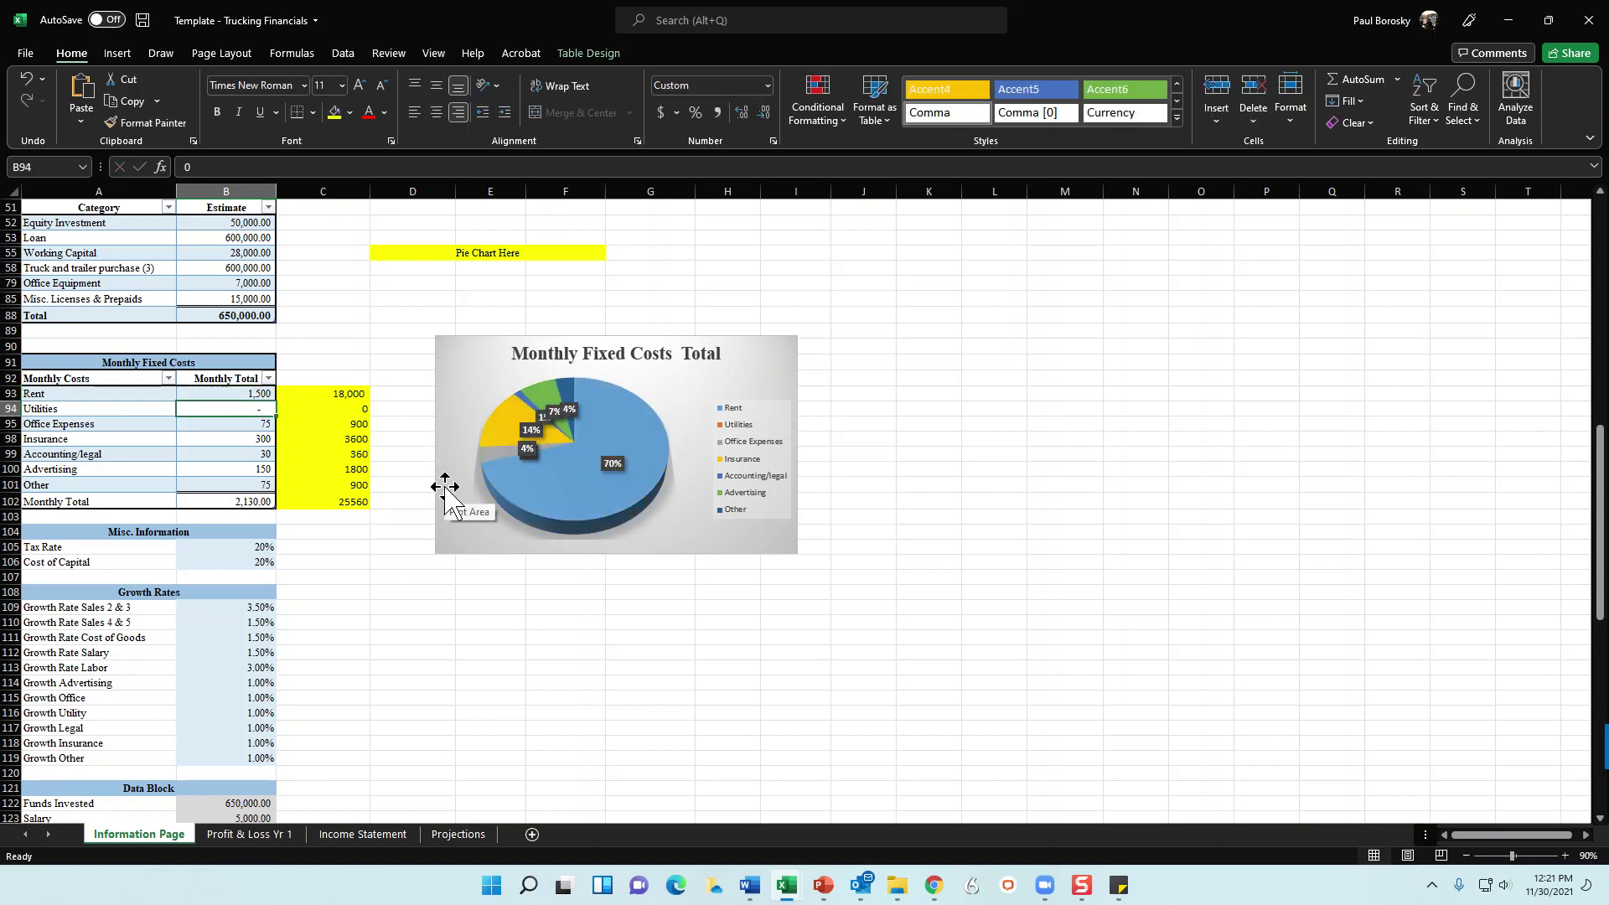
key(Up)
text(2500)
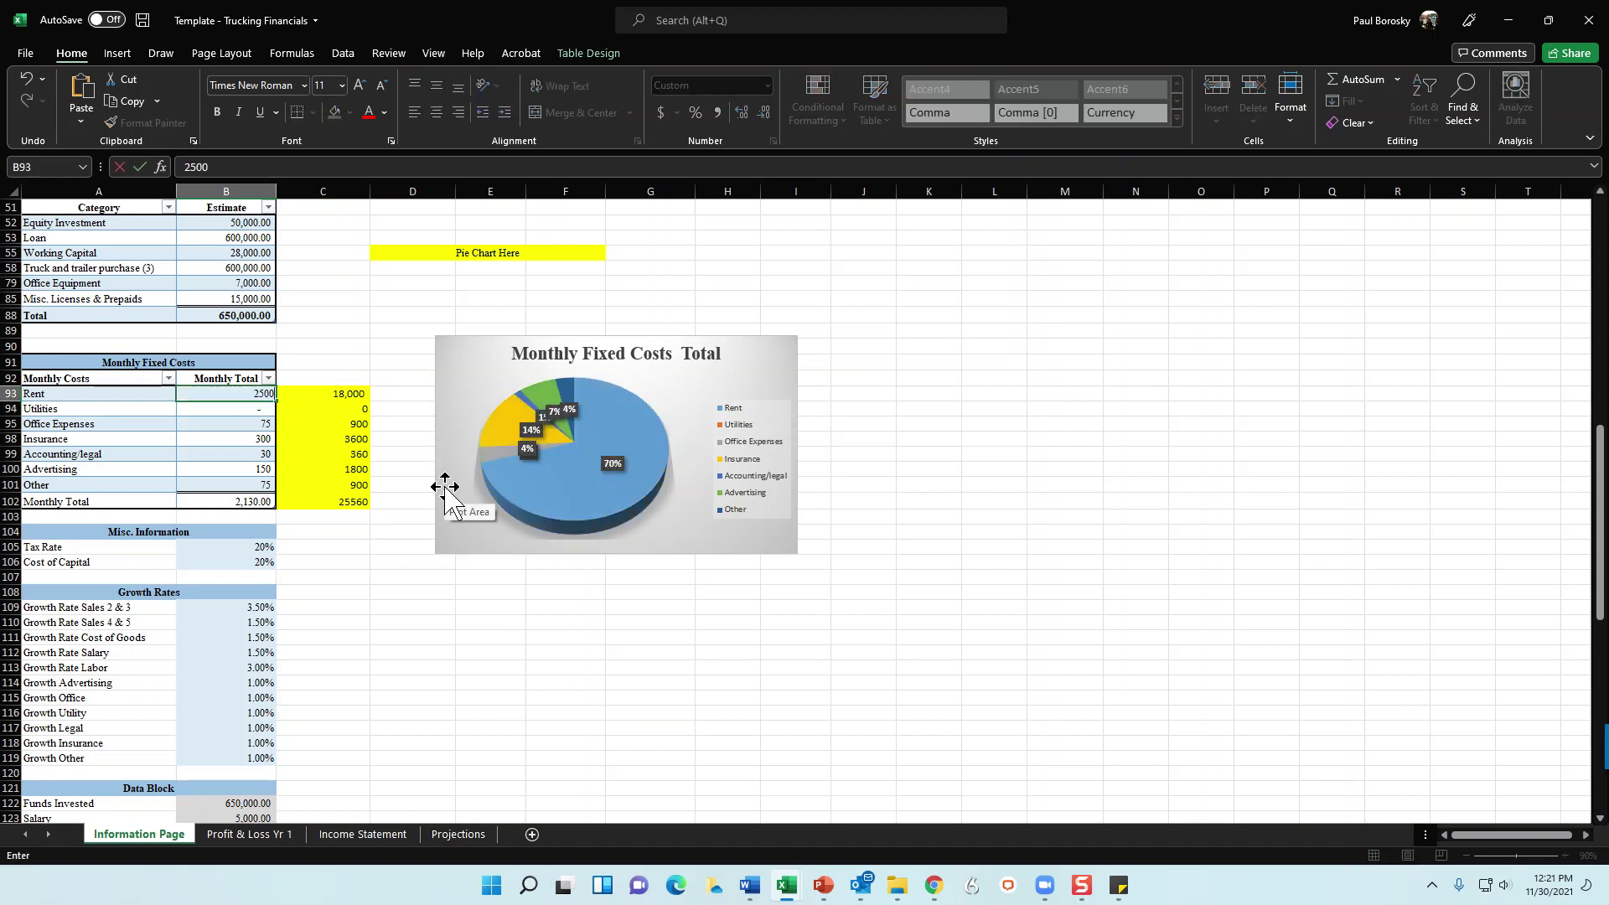
key(Return)
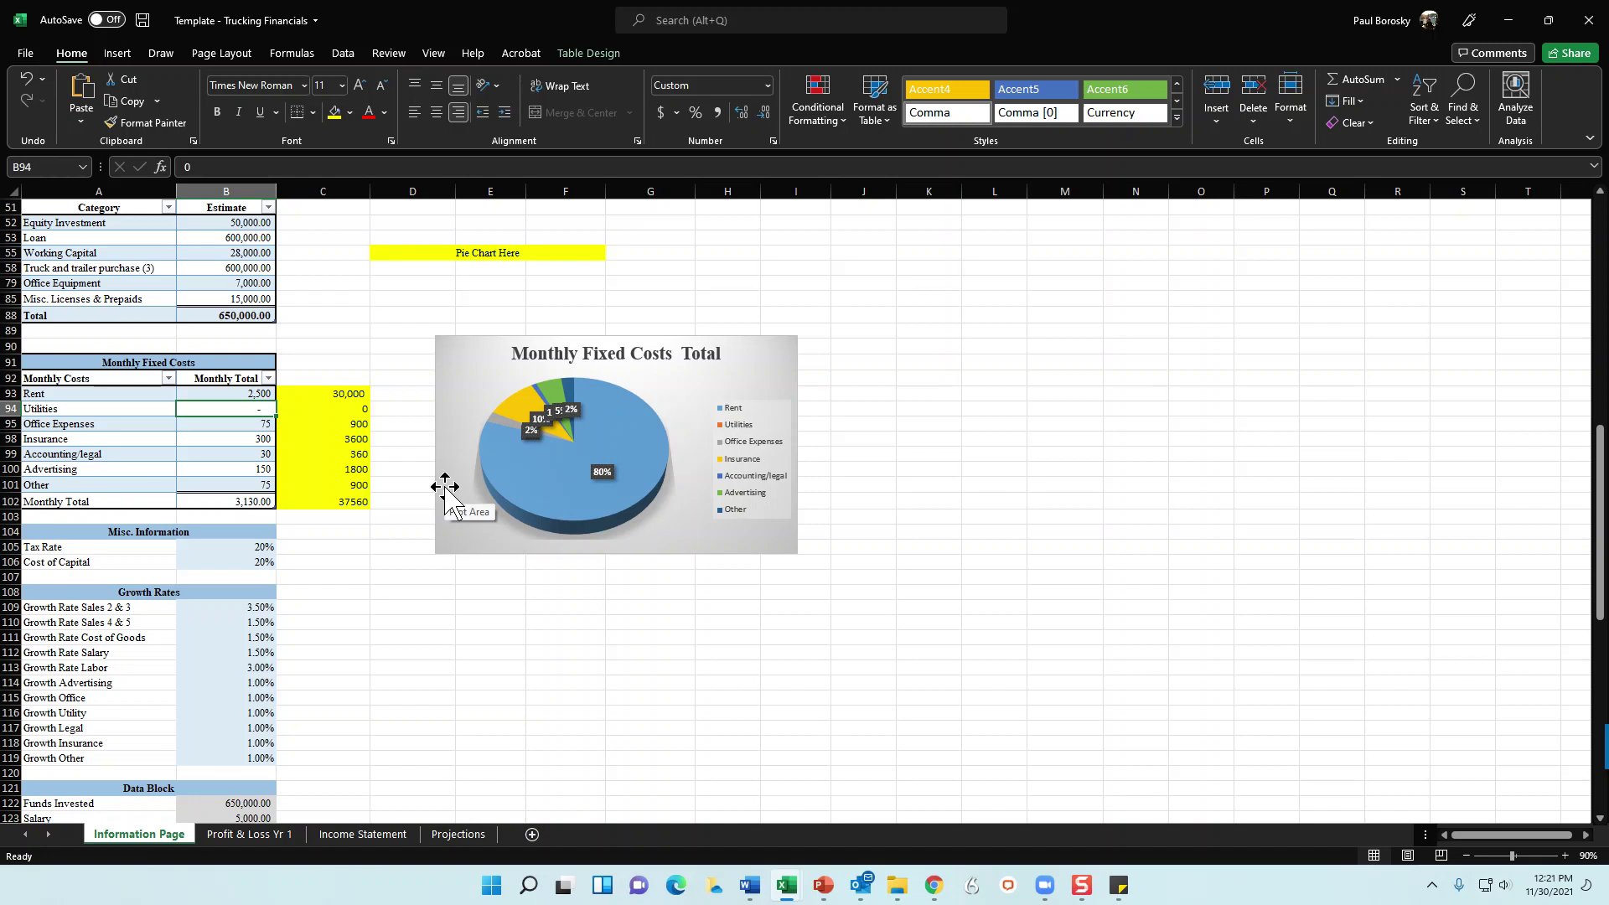
Set the monthly fixed costs for Utilities to 600, Office Expenses to 125 and Insurance to 4,500.
text(600)
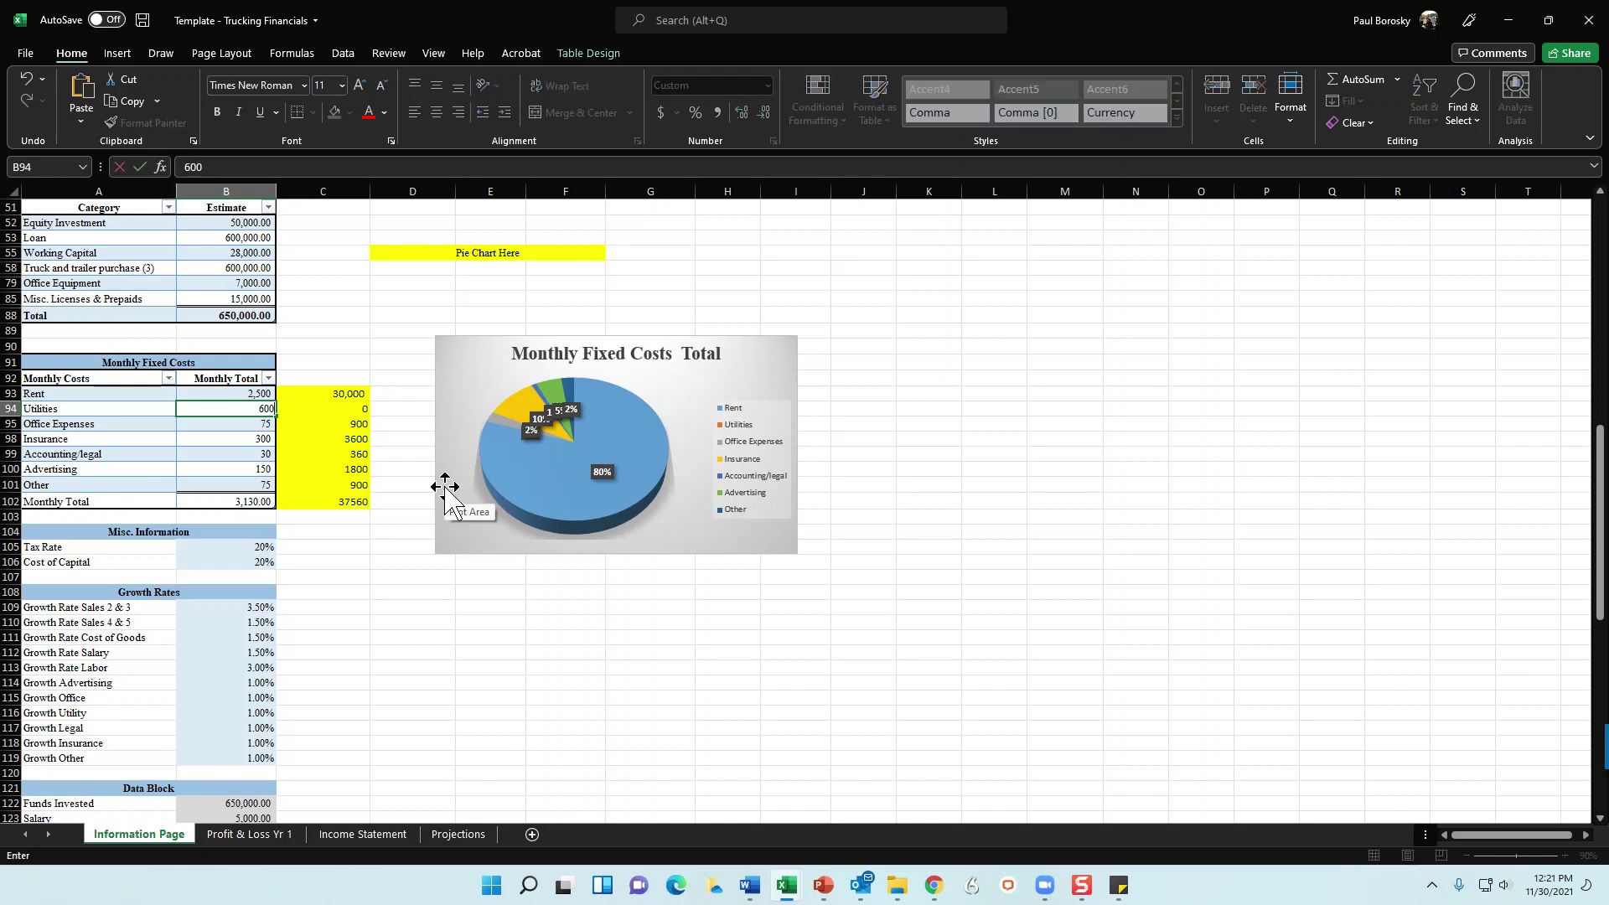
key(Return)
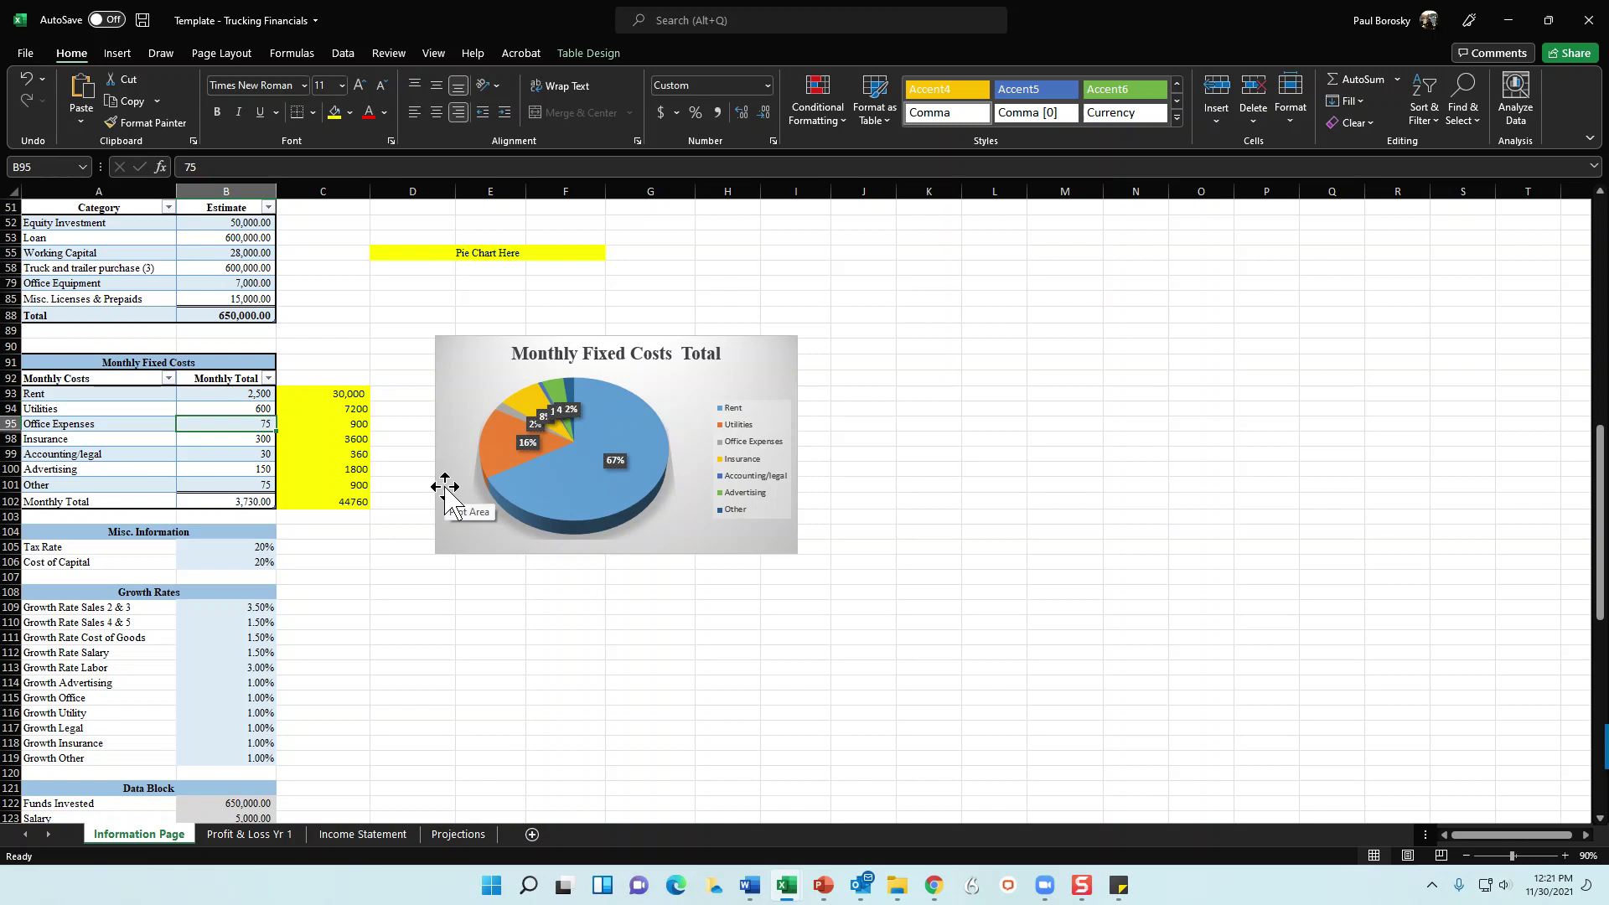
text(125)
key(Return)
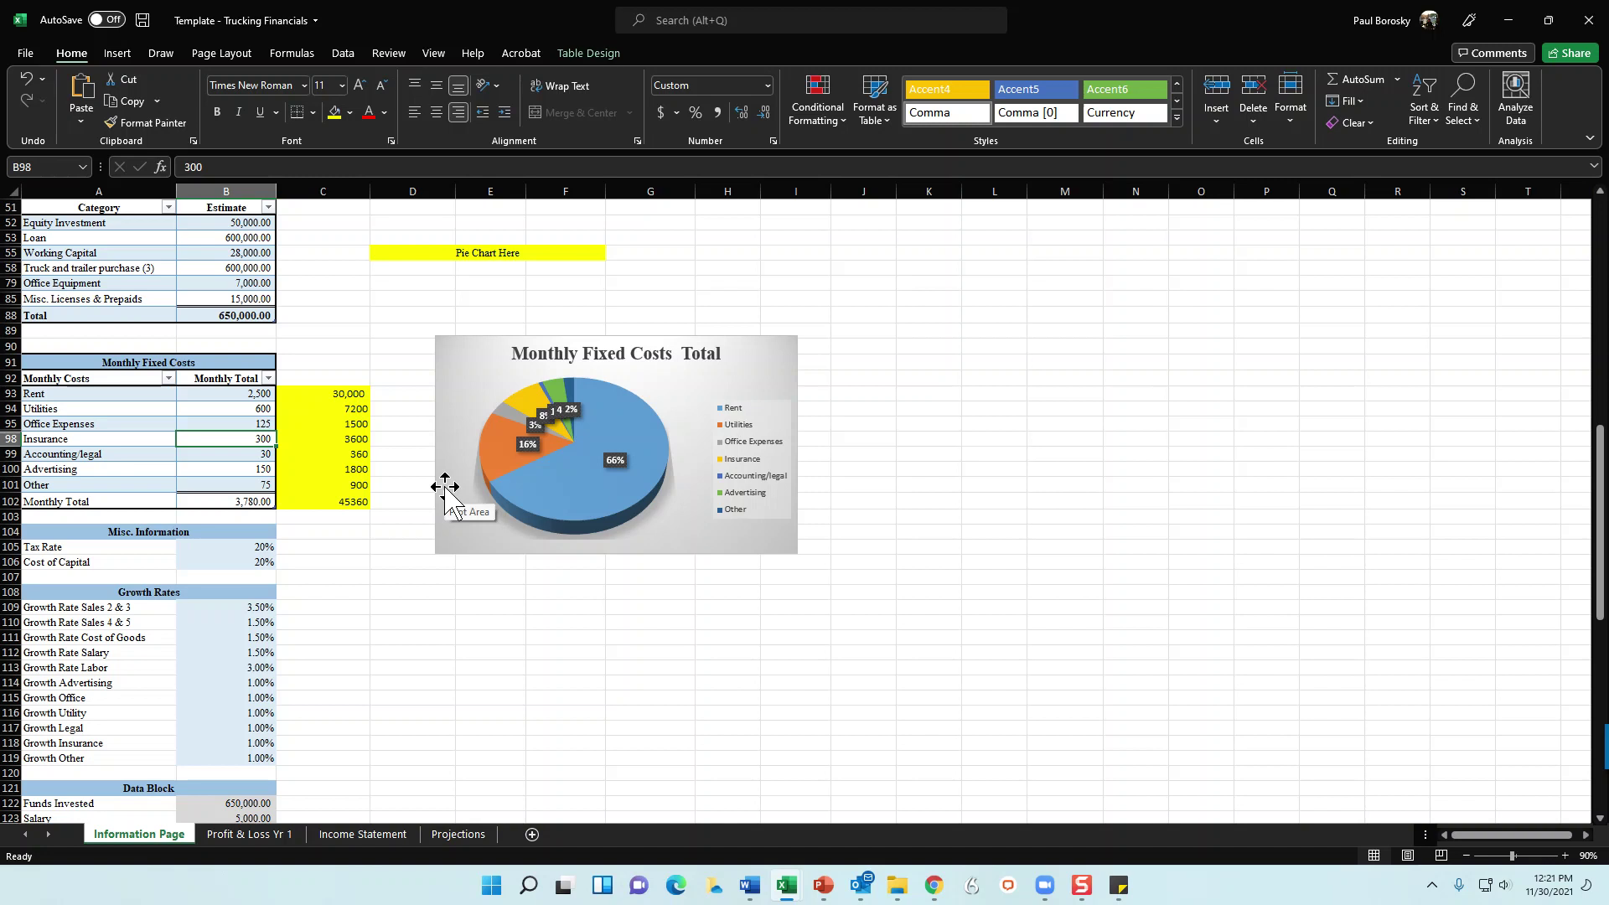
text(4500)
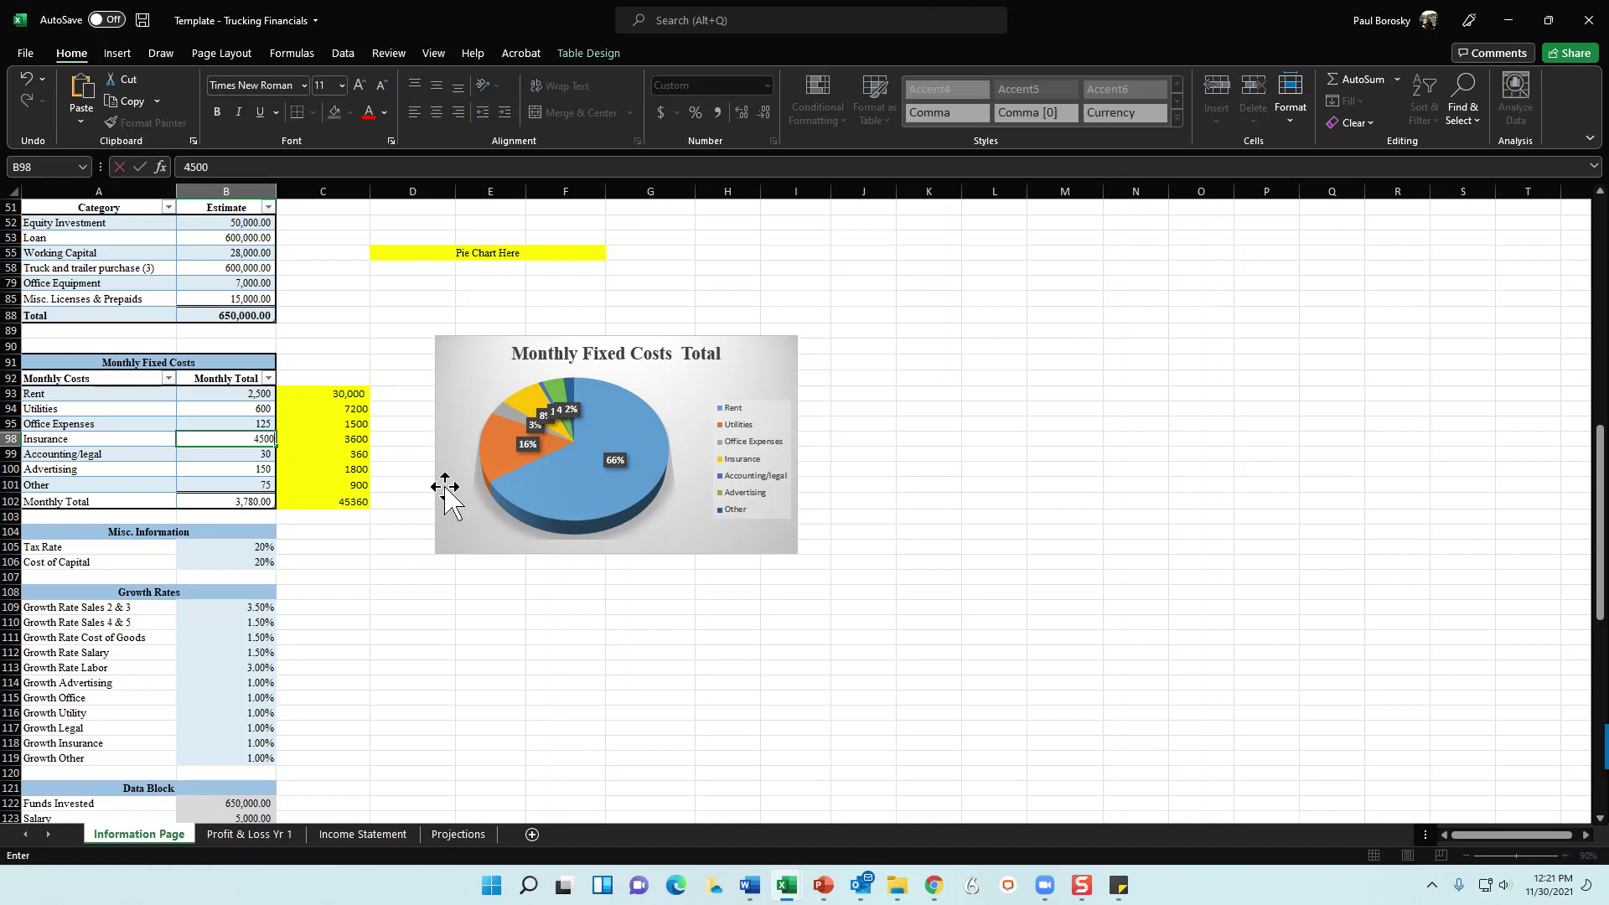
key(Return)
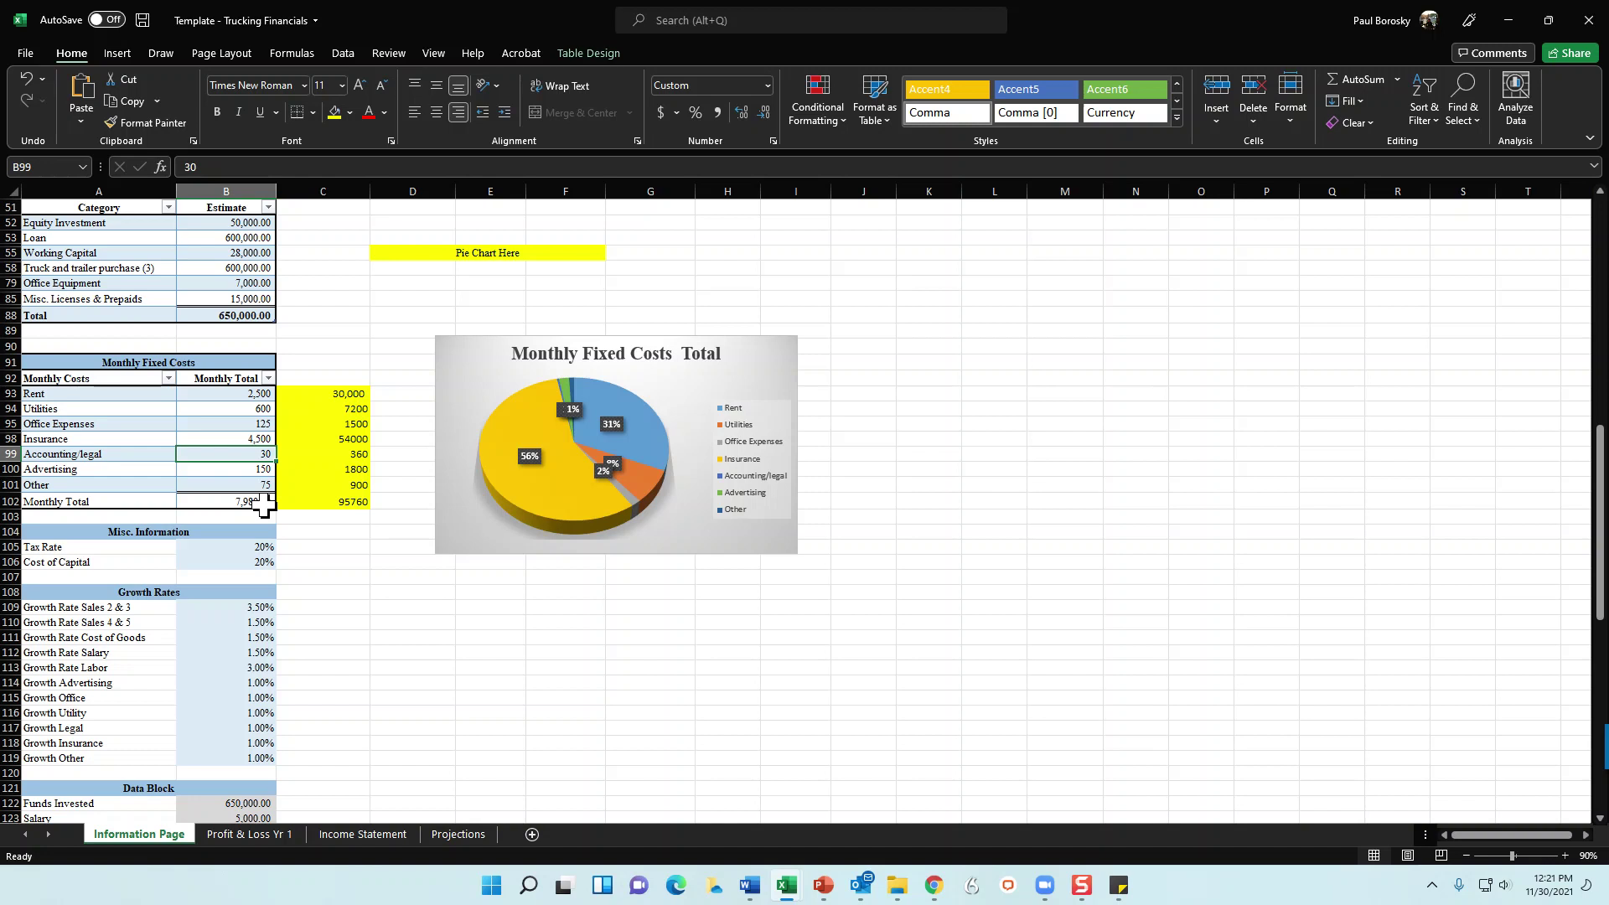
Enter monthly fixed costs of 110 for Accounting/legal, 150 for Advertising and 5,000 for Other.
text(110)
key(Return)
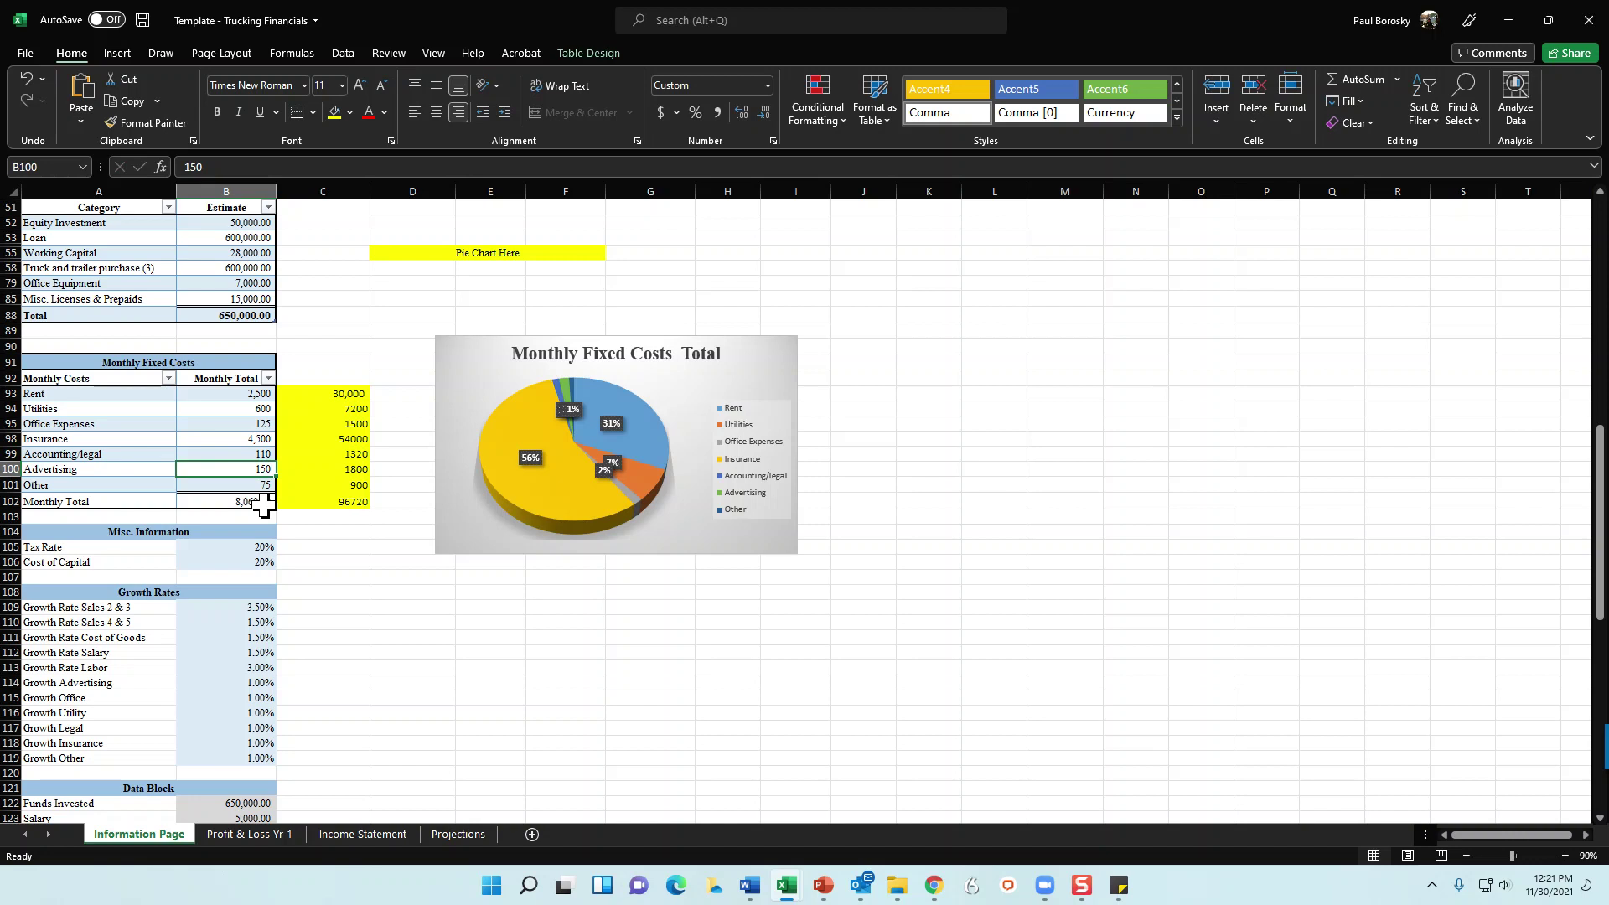
text(150)
key(Return)
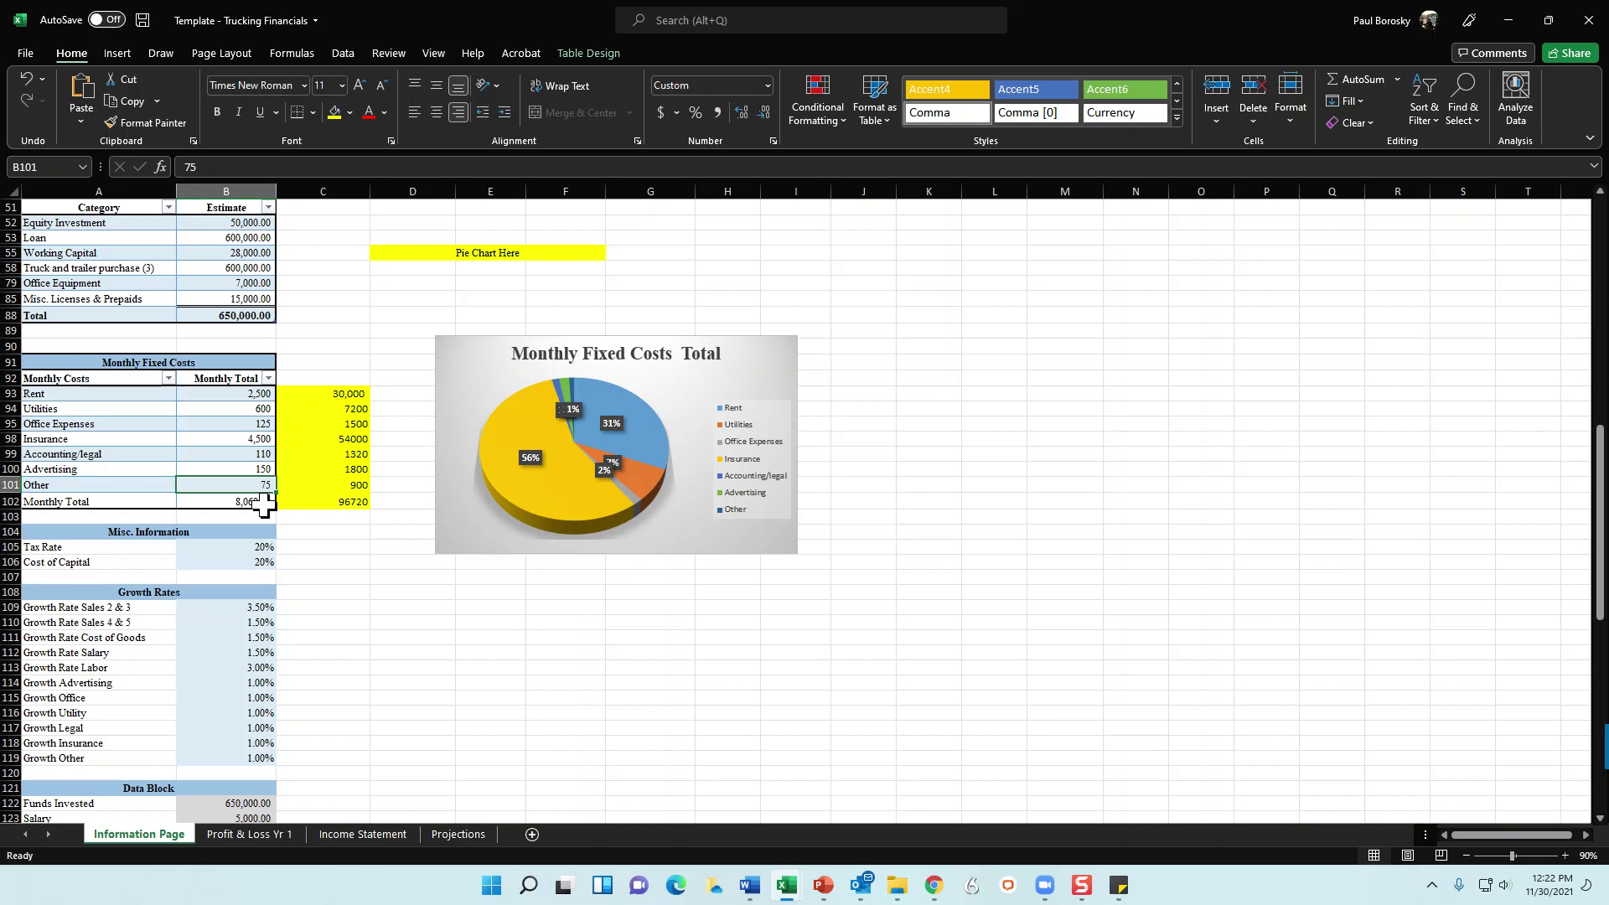
text(5000)
key(Return)
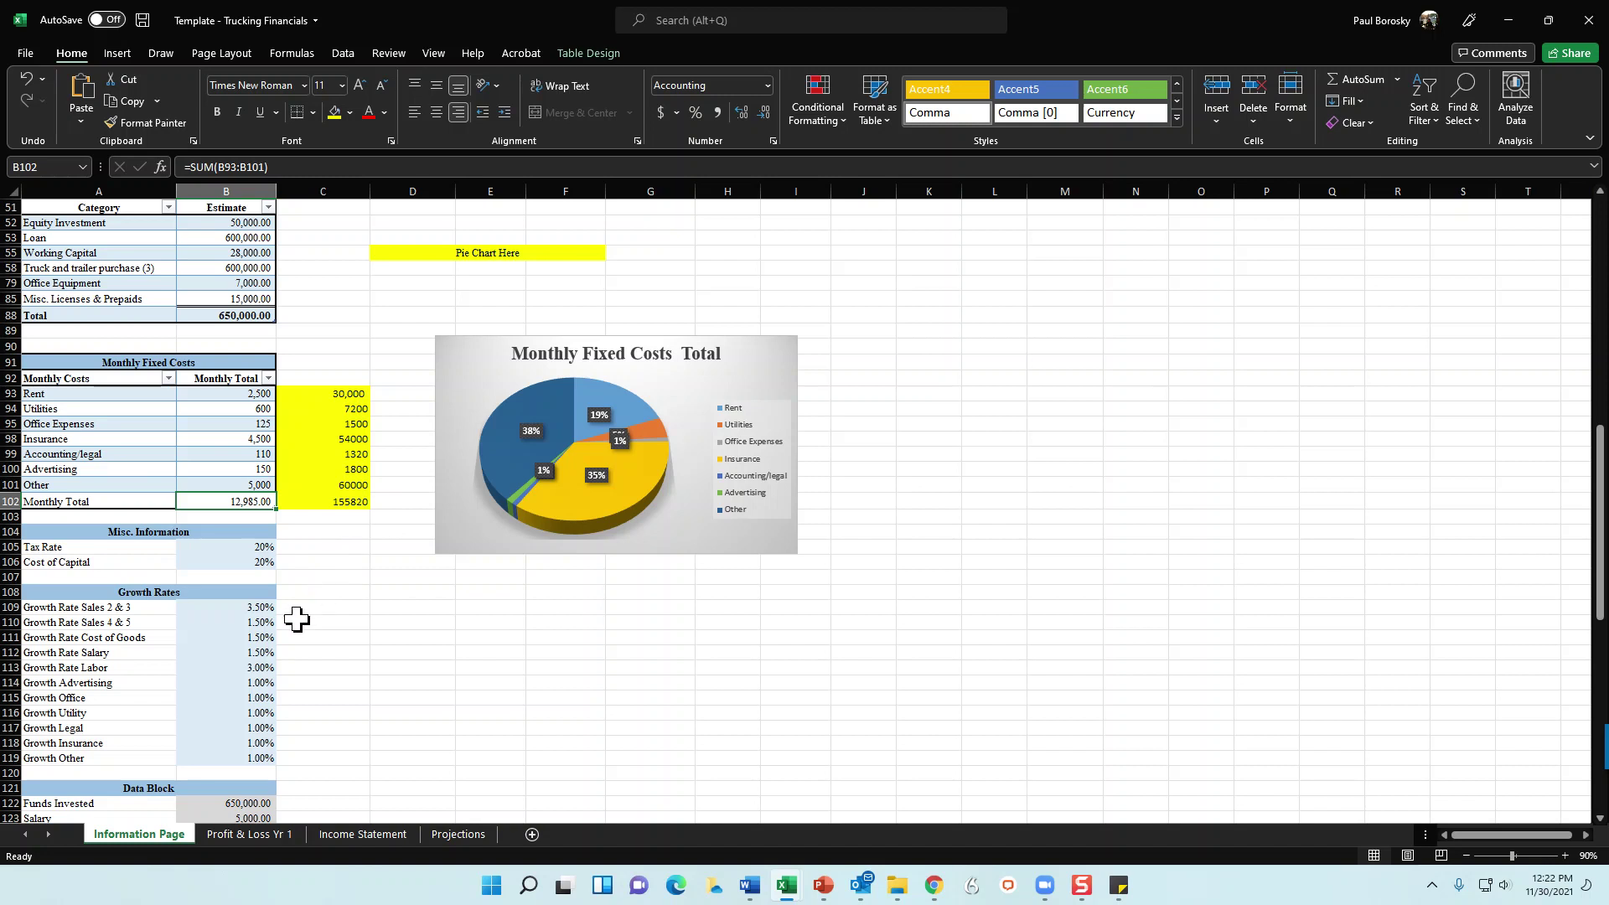
Review the Information Page from the daily sales and Year 1 net profit through the fixed costs and growth rates to the loan information.
scroll(243, 612, up, 7)
scroll(281, 287, up, 1)
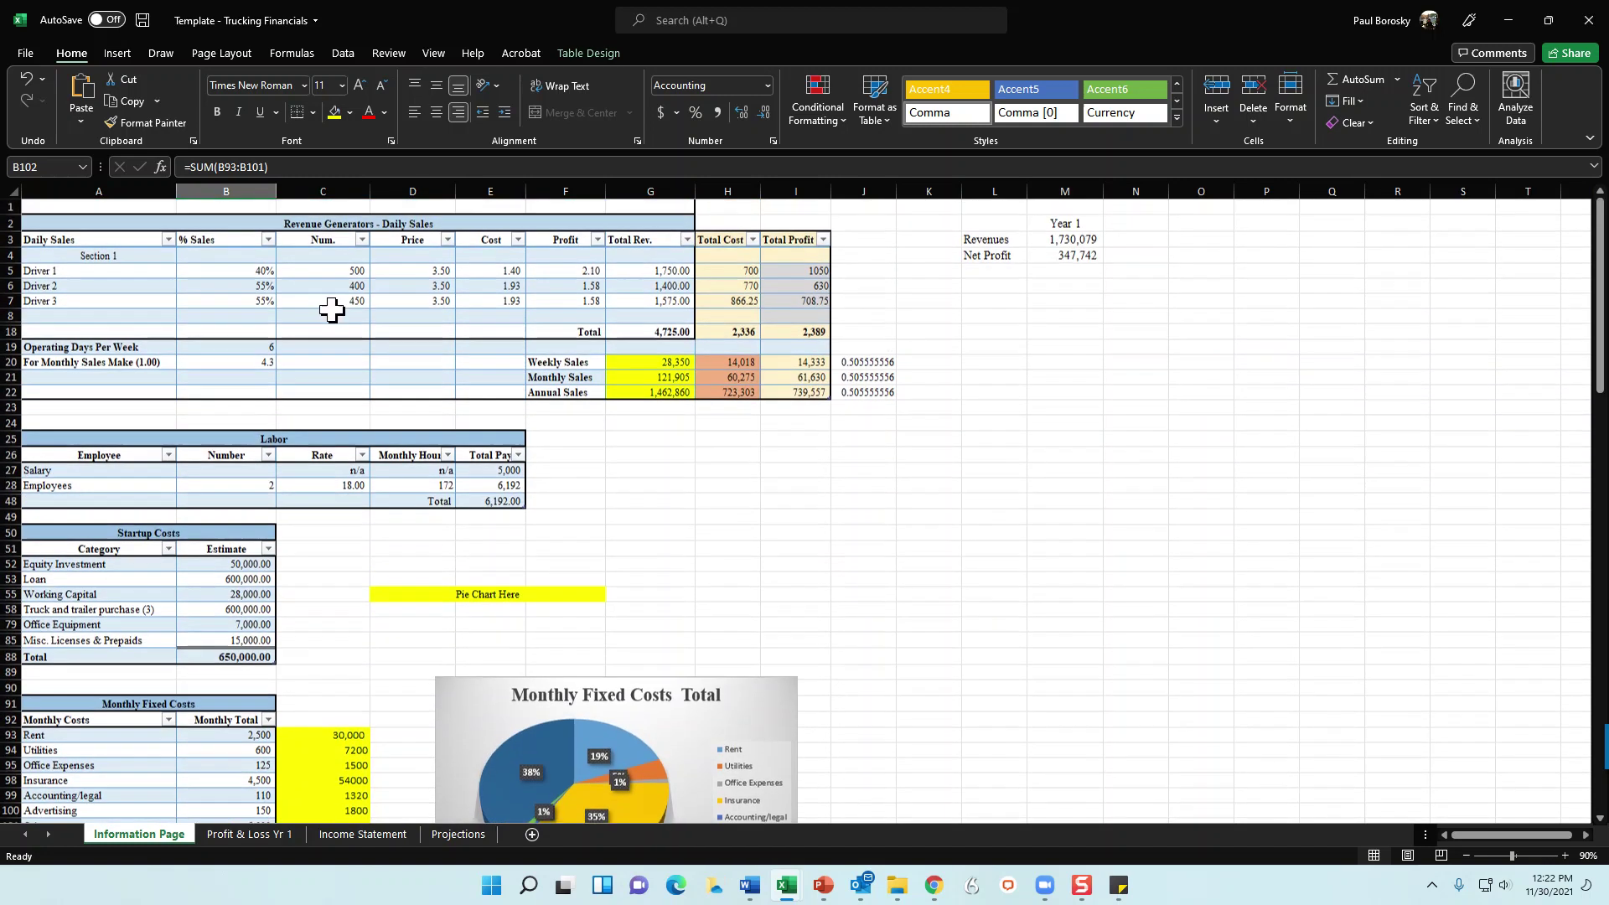
scroll(314, 408, down, 1)
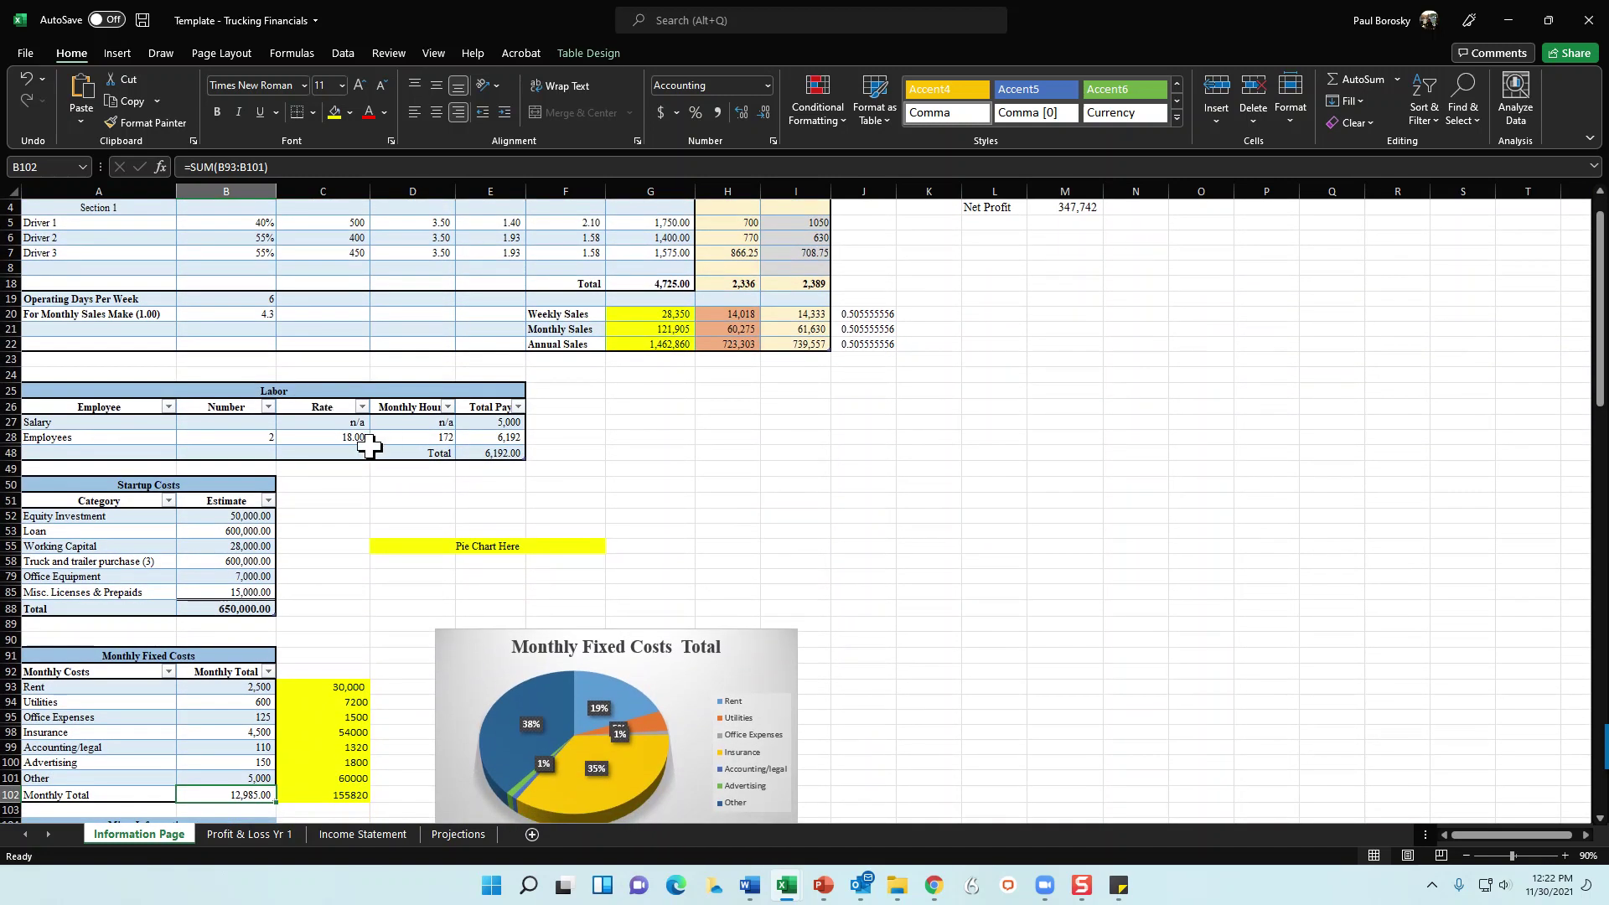
scroll(285, 453, down, 1)
scroll(138, 501, down, 2)
scroll(185, 548, down, 2)
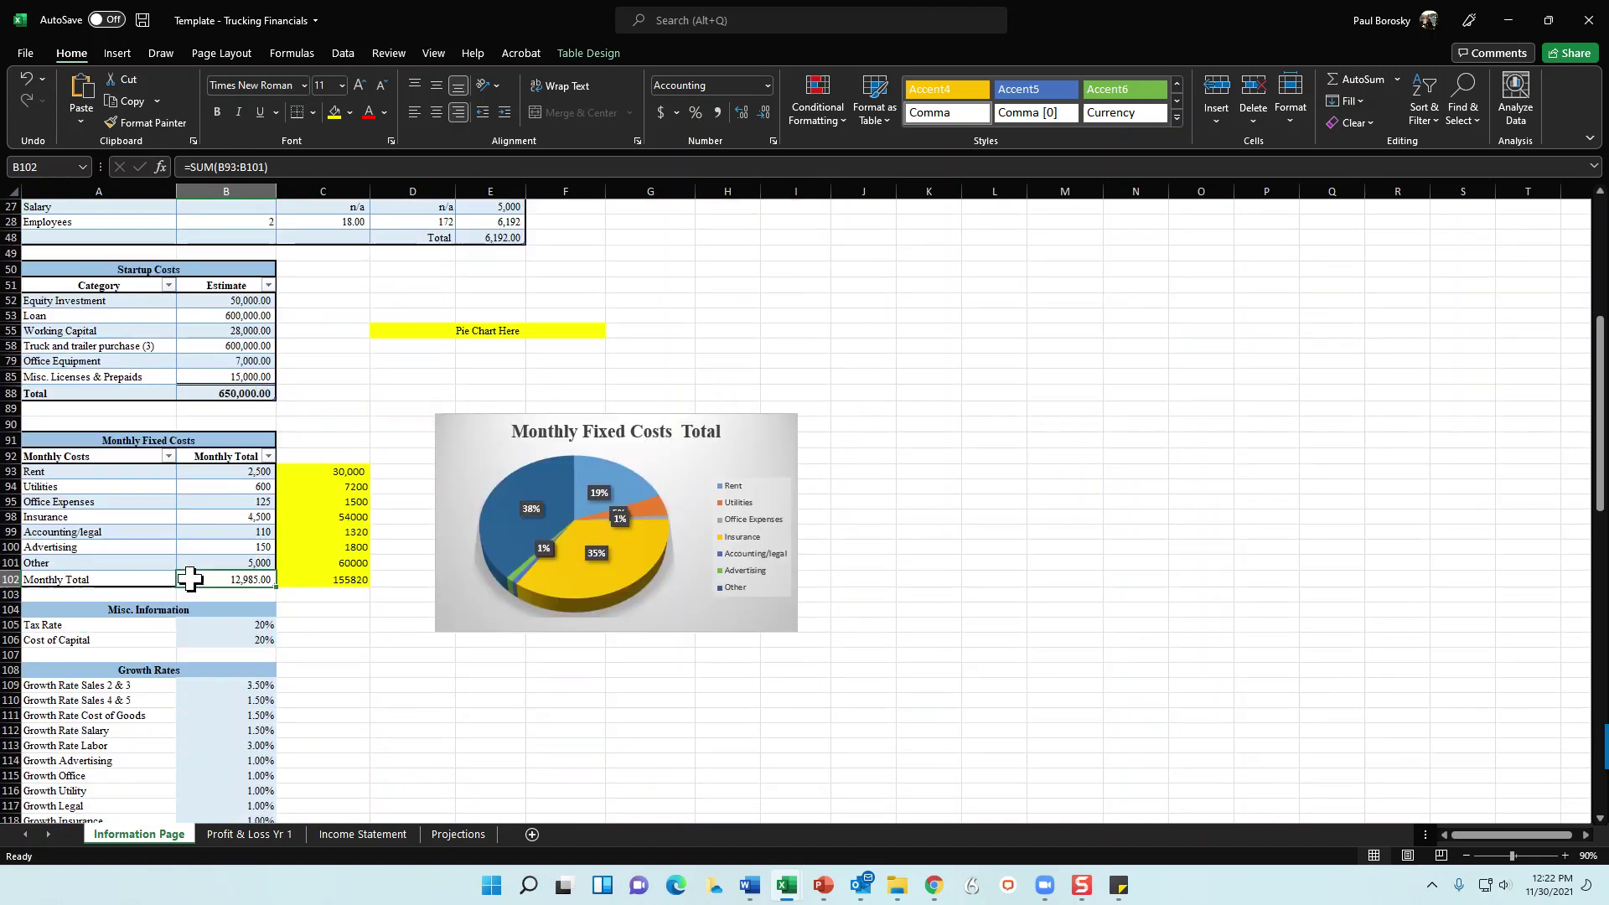
scroll(255, 549, down, 3)
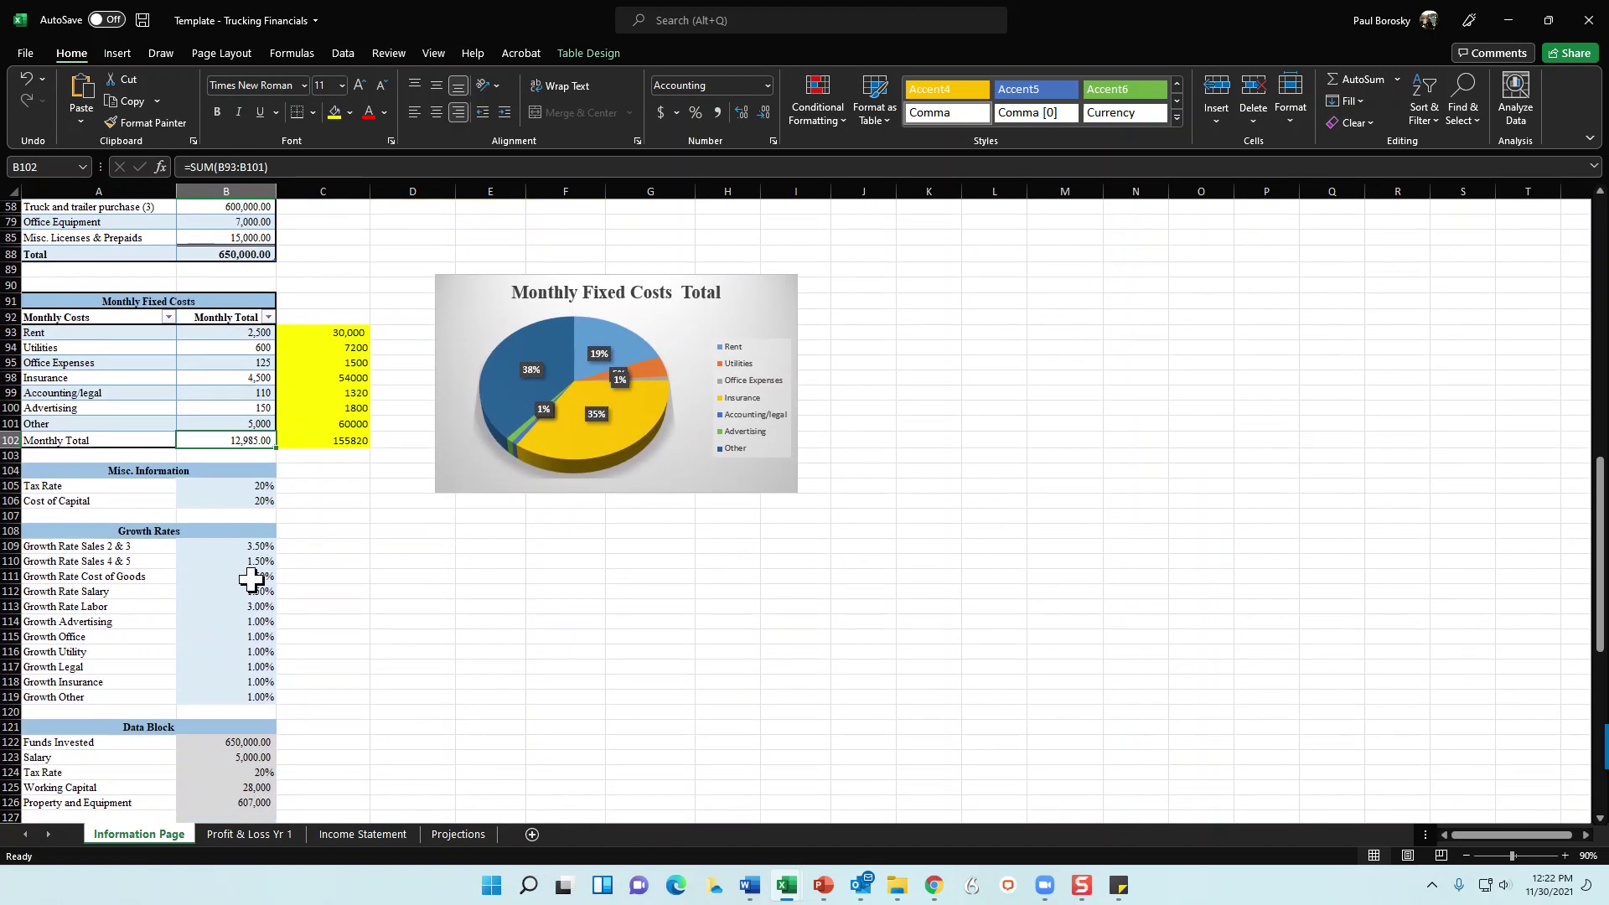
scroll(238, 587, down, 1)
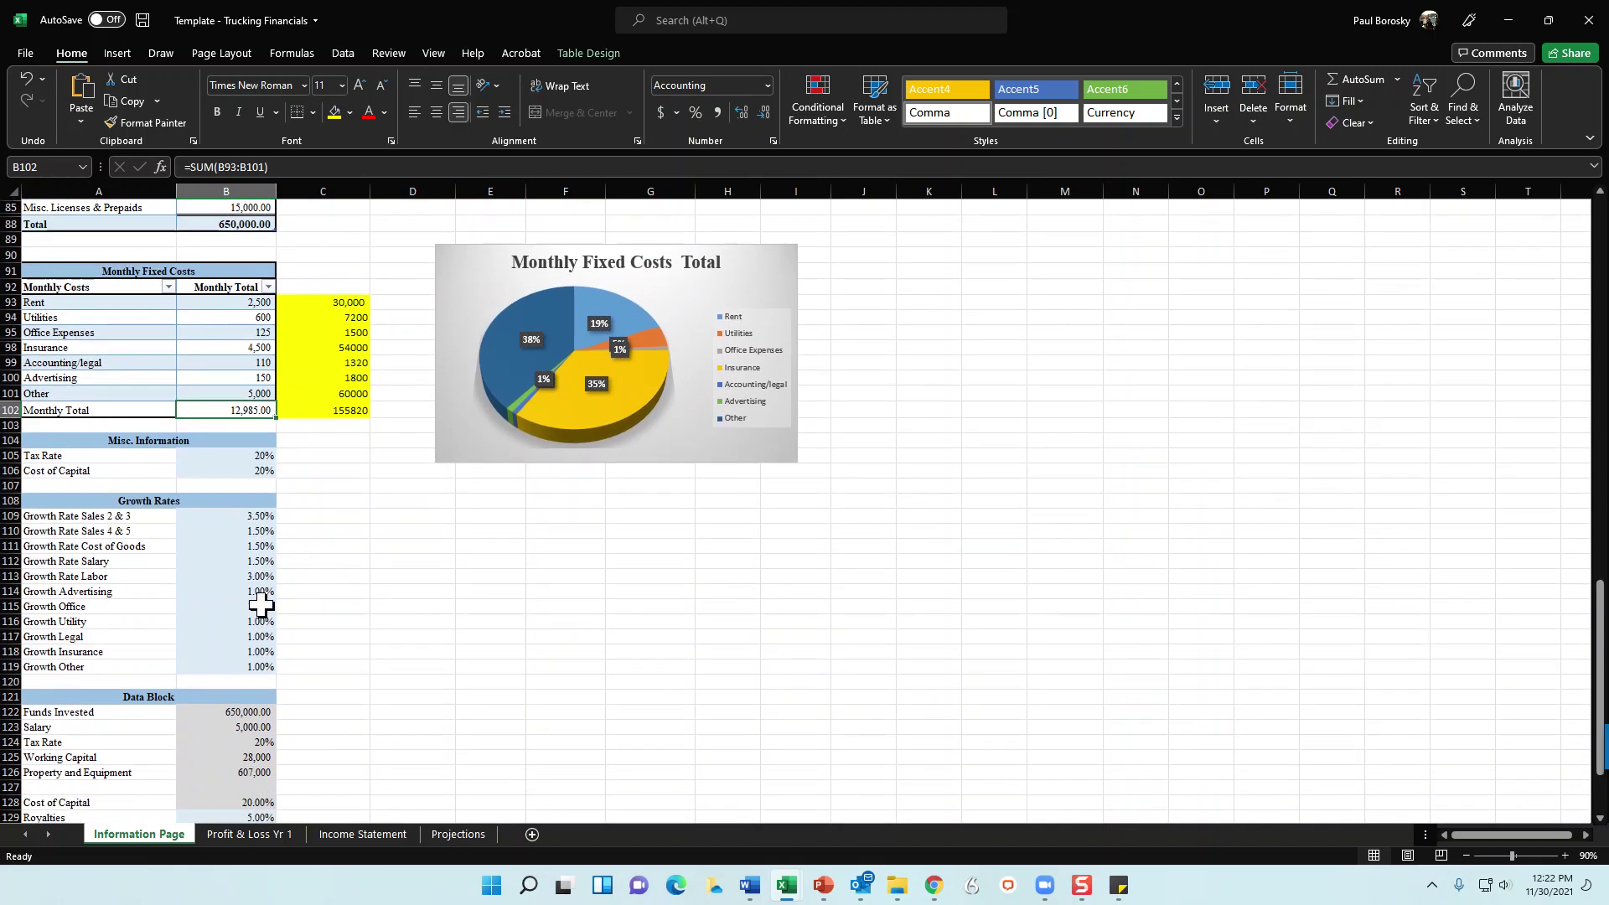
scroll(251, 616, down, 3)
scroll(252, 616, down, 5)
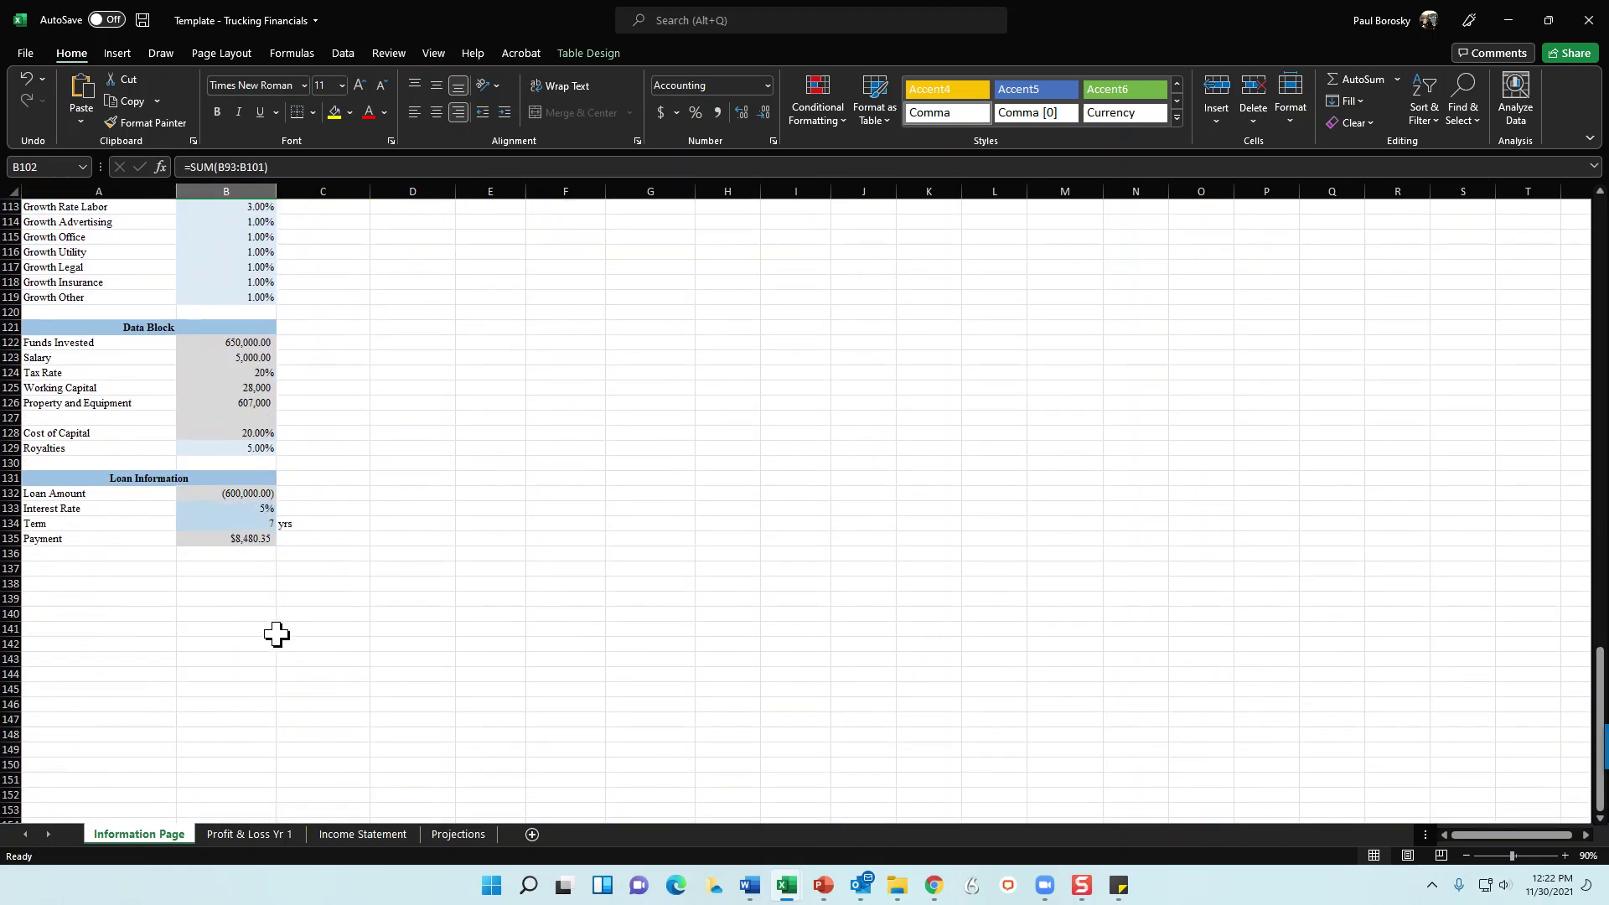
Check the loan amount and interest rate in Loan Information, then set the loan term to 10 years.
click(256, 494)
click(255, 509)
click(244, 526)
key(F2)
key(BackSpace)
text(1)
key(Return)
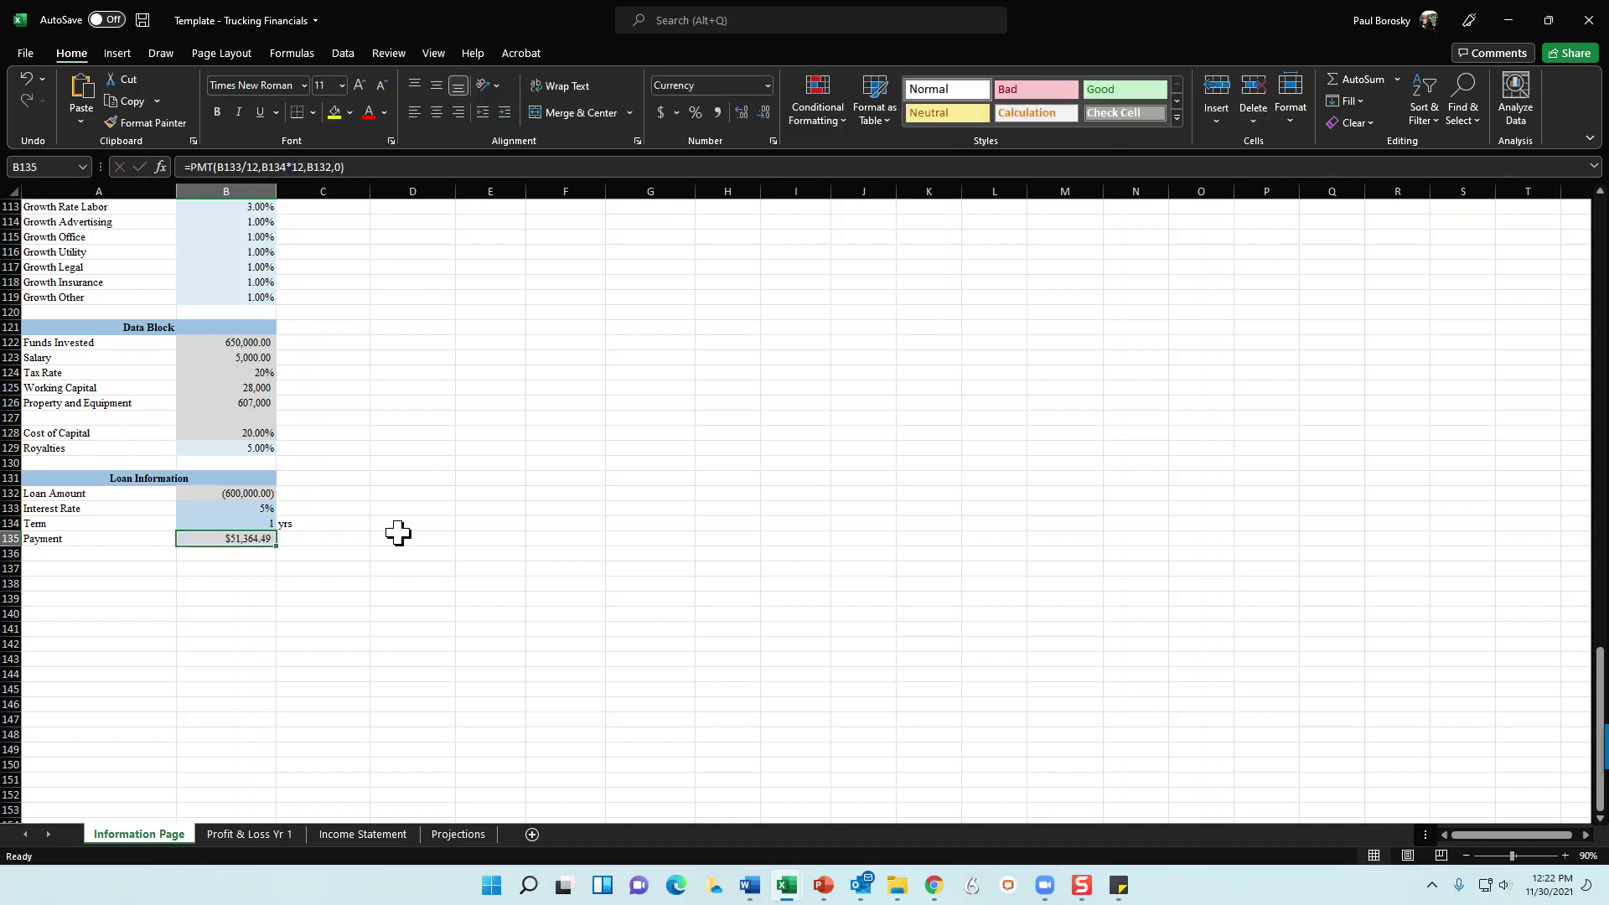
key(Up)
key(F2)
text(0)
key(Return)
Check the Year 1 revenues and net profit summary, then examine the Year 1 net income on the Income Statement sheet.
scroll(260, 595, up, 5)
scroll(268, 600, up, 20)
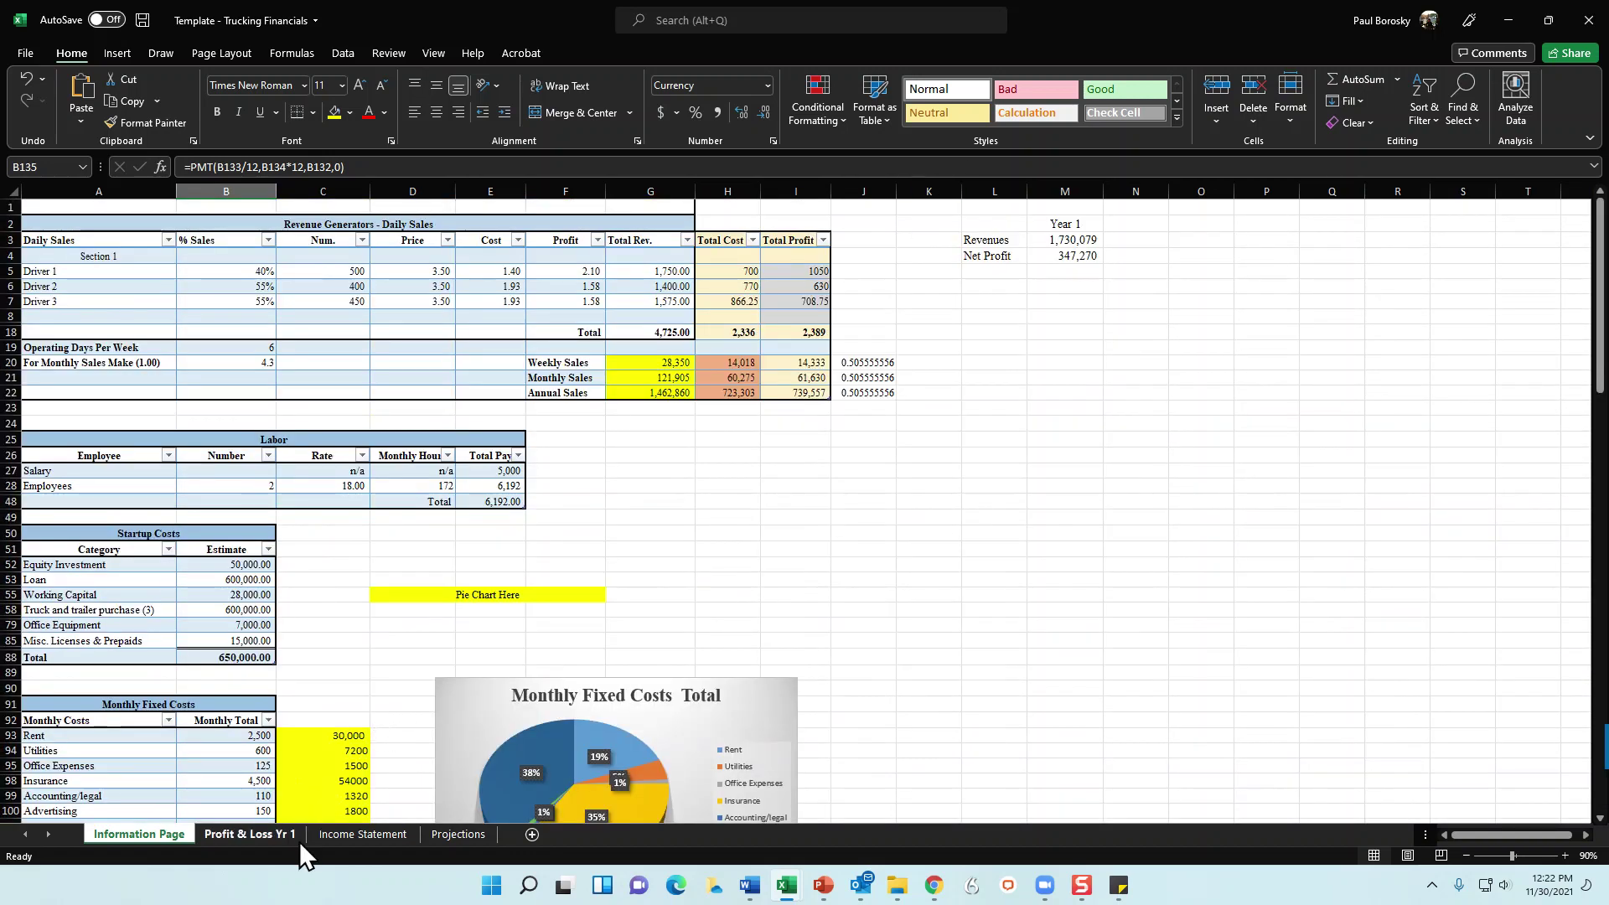
click(363, 833)
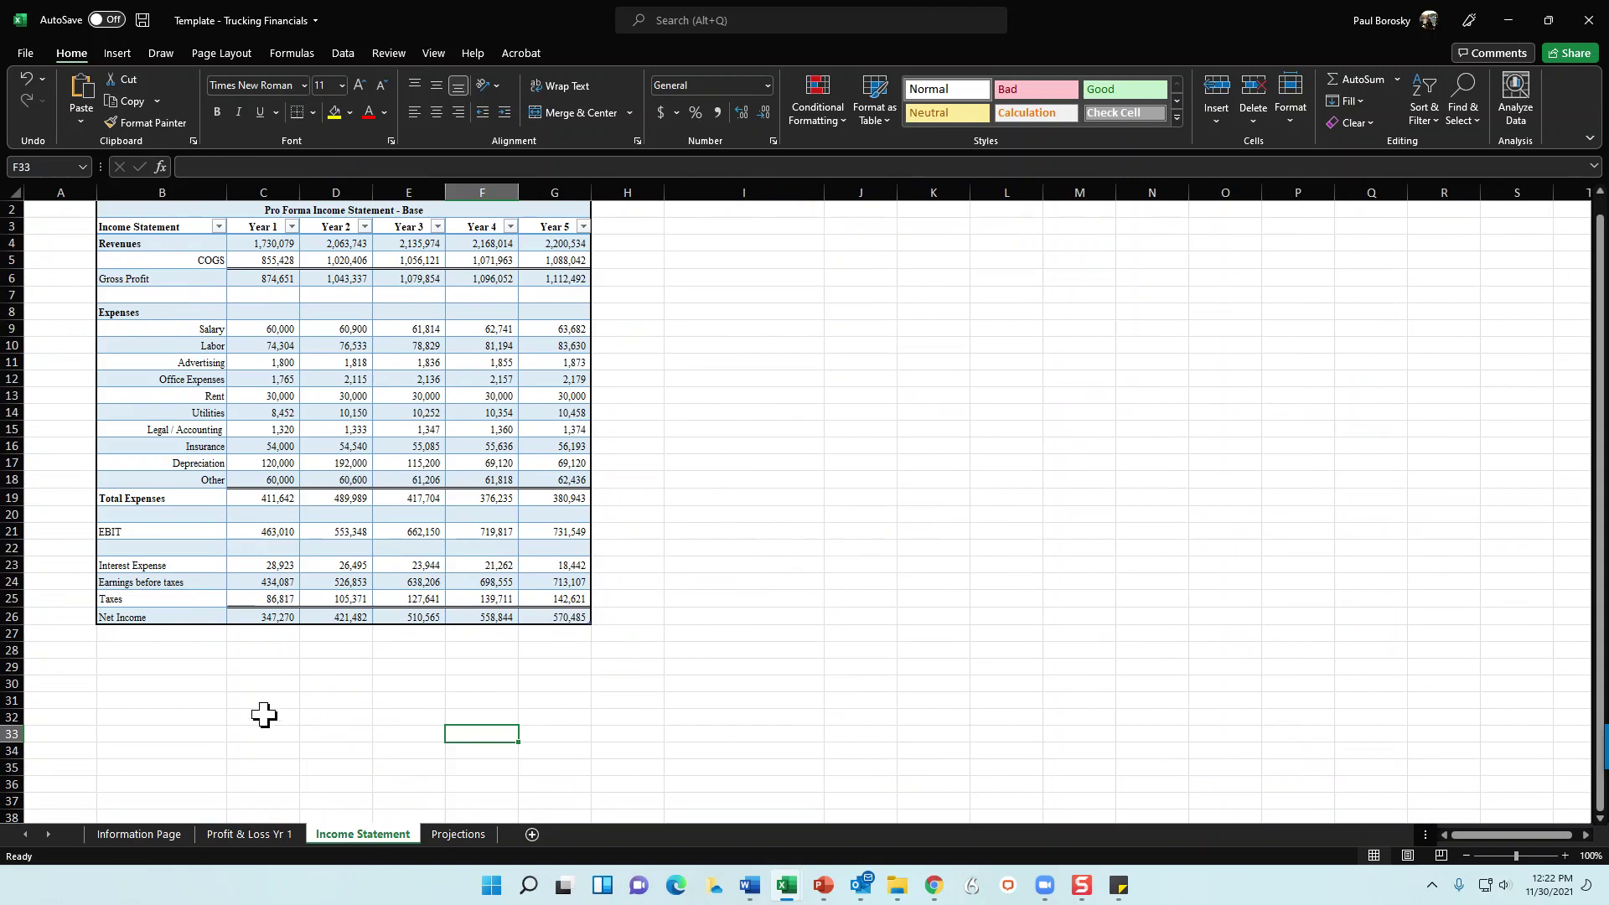
scroll(263, 708, up, 1)
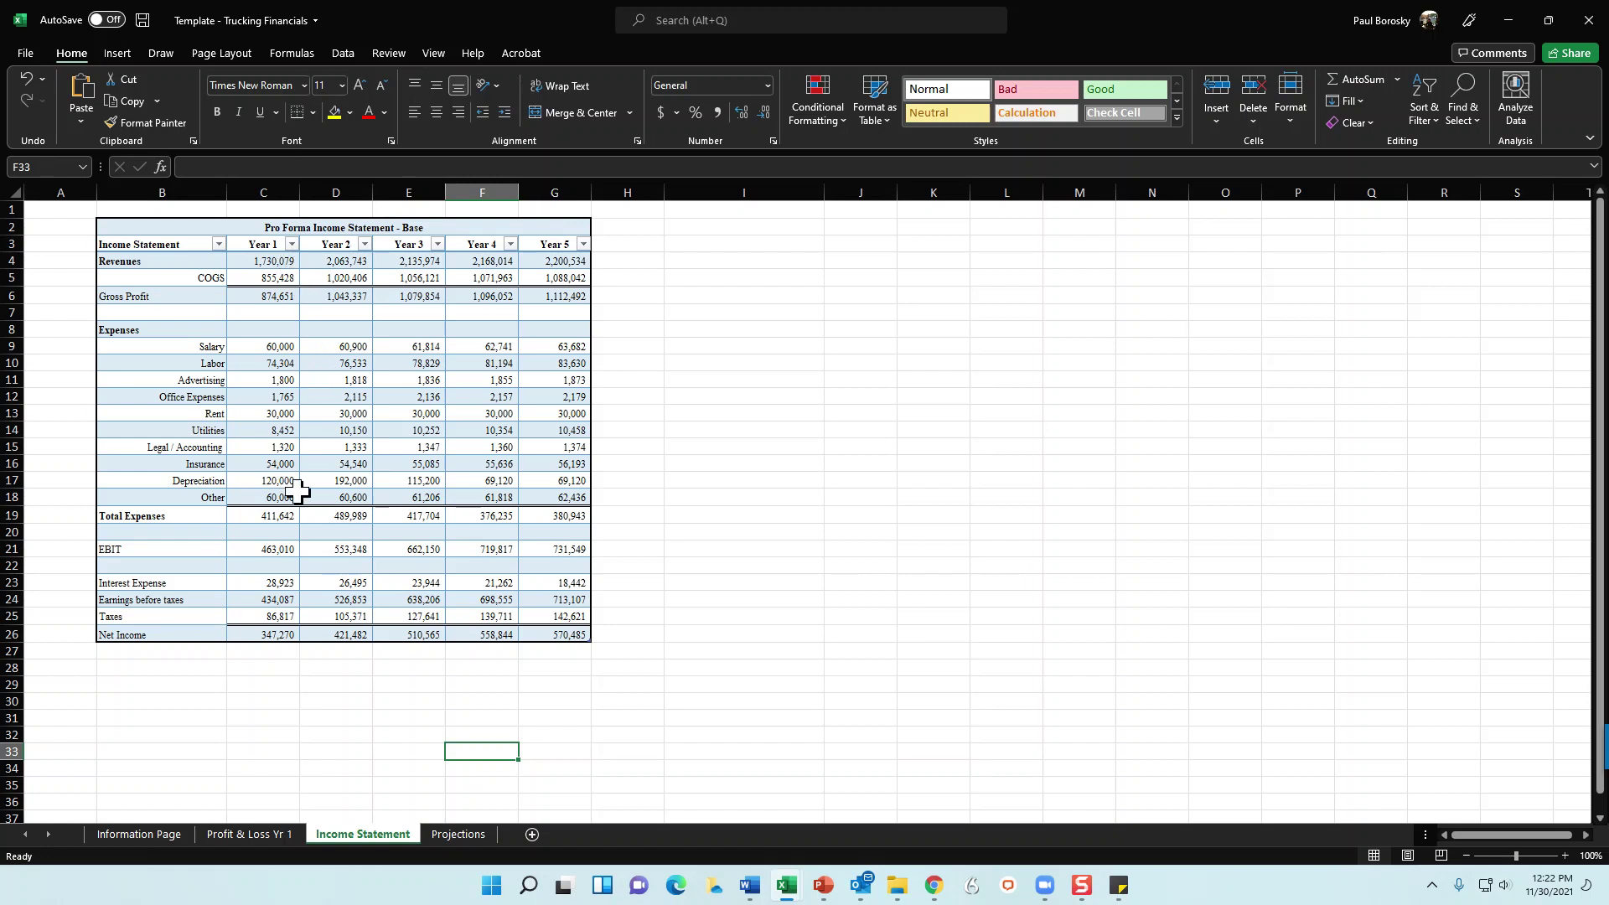
click(277, 636)
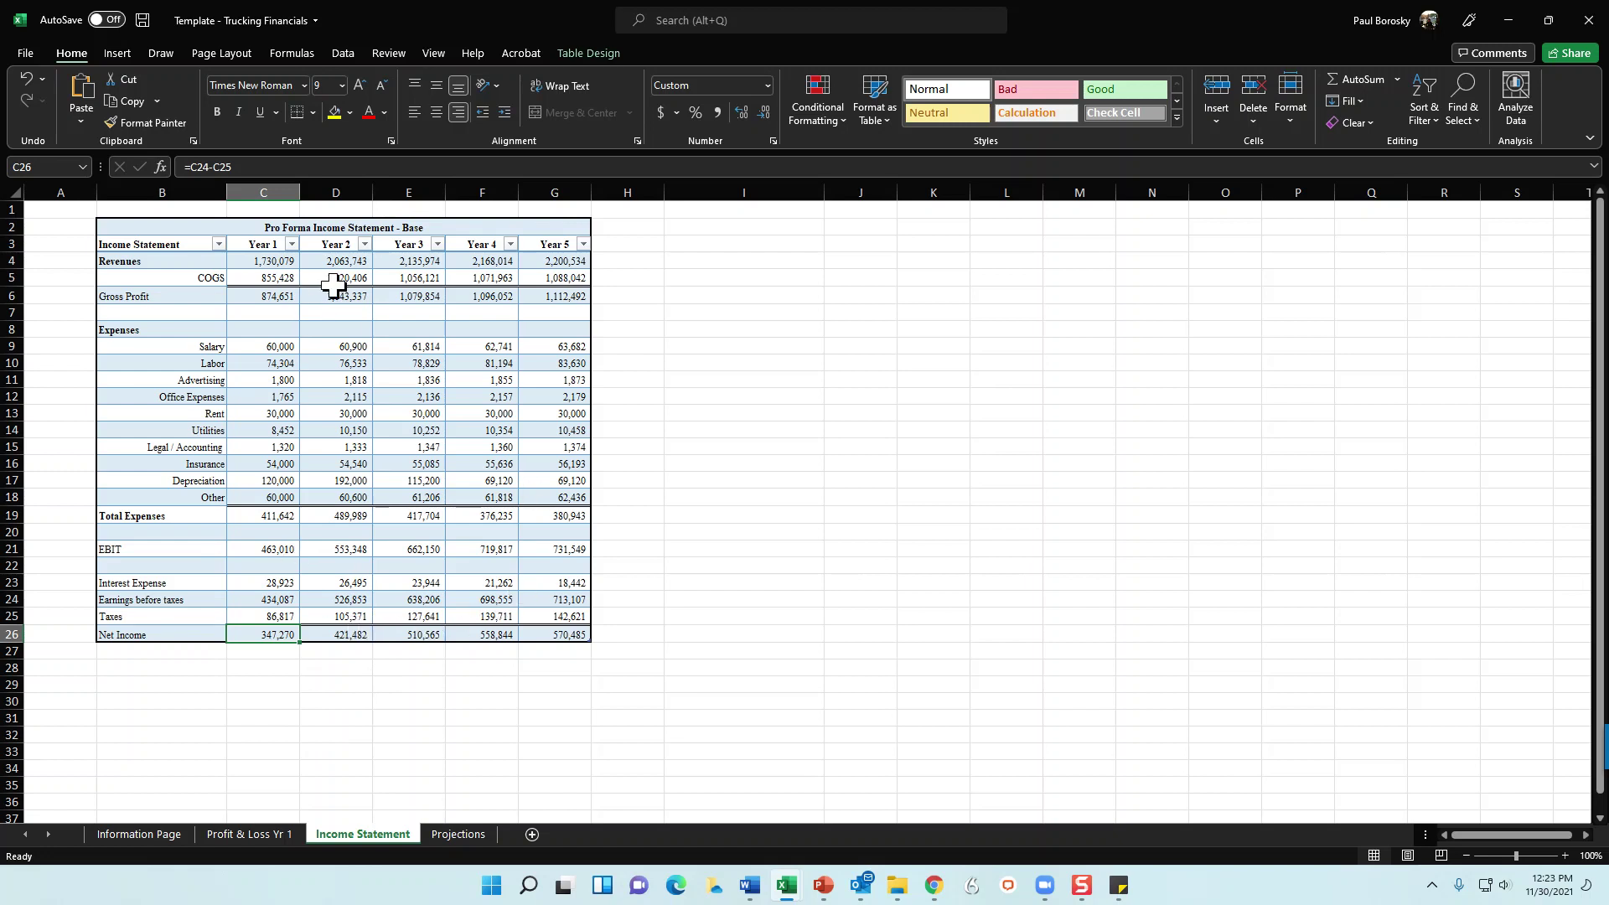
Examine the five-year revenues, costs, net profit and profit margins for Year 1 through Year 5 on the Projections sheet.
click(459, 833)
scroll(436, 494, down, 3)
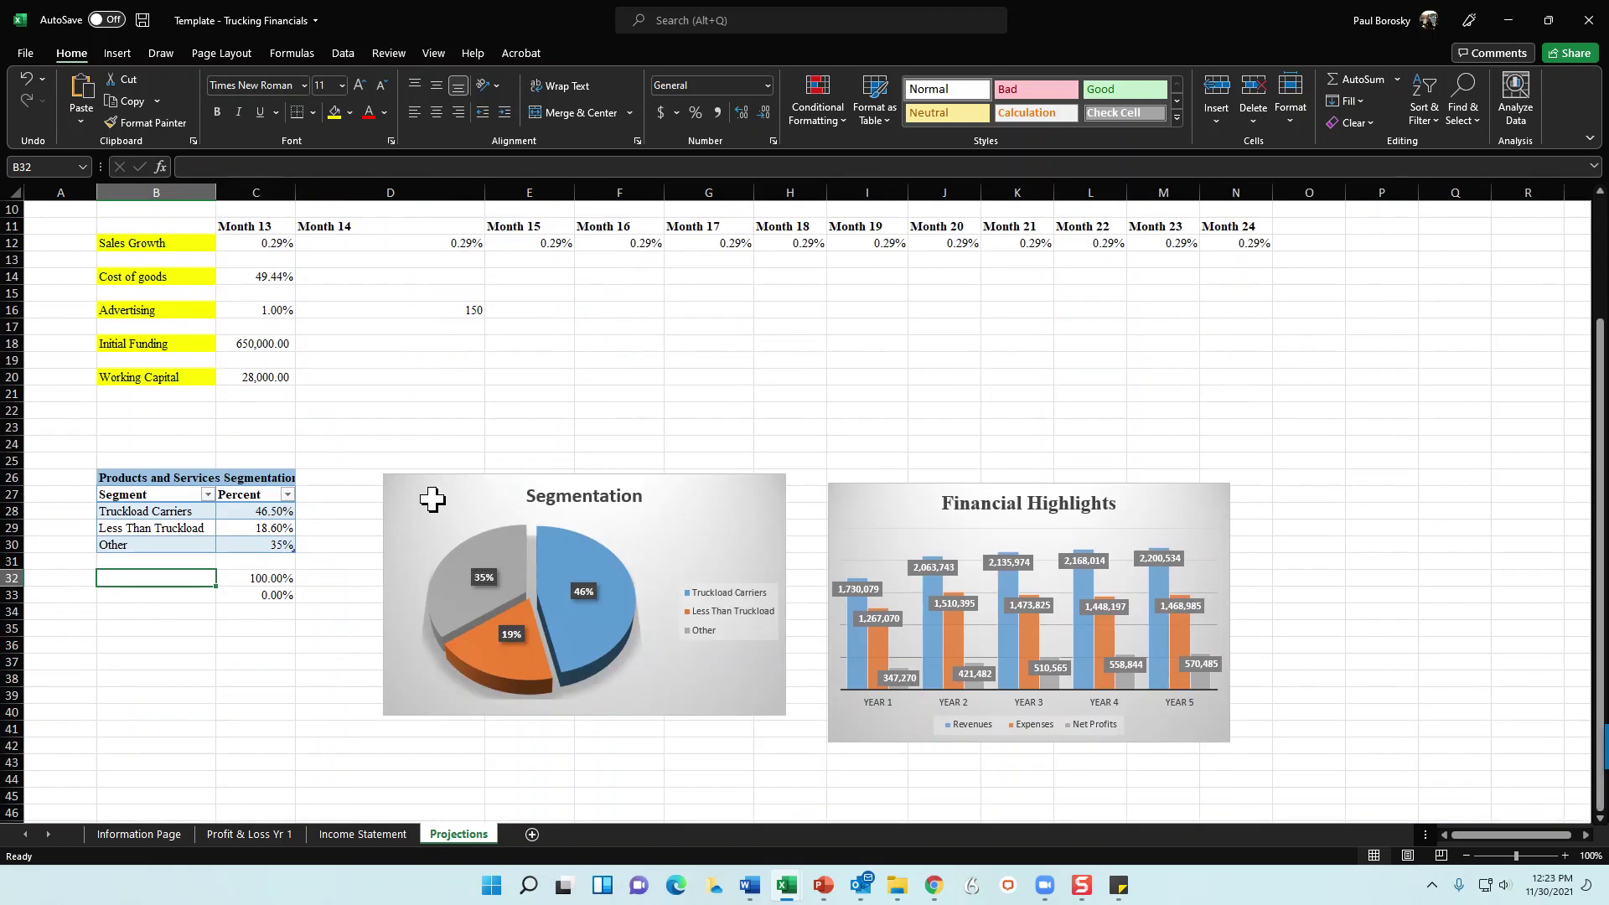
scroll(423, 813, up, 3)
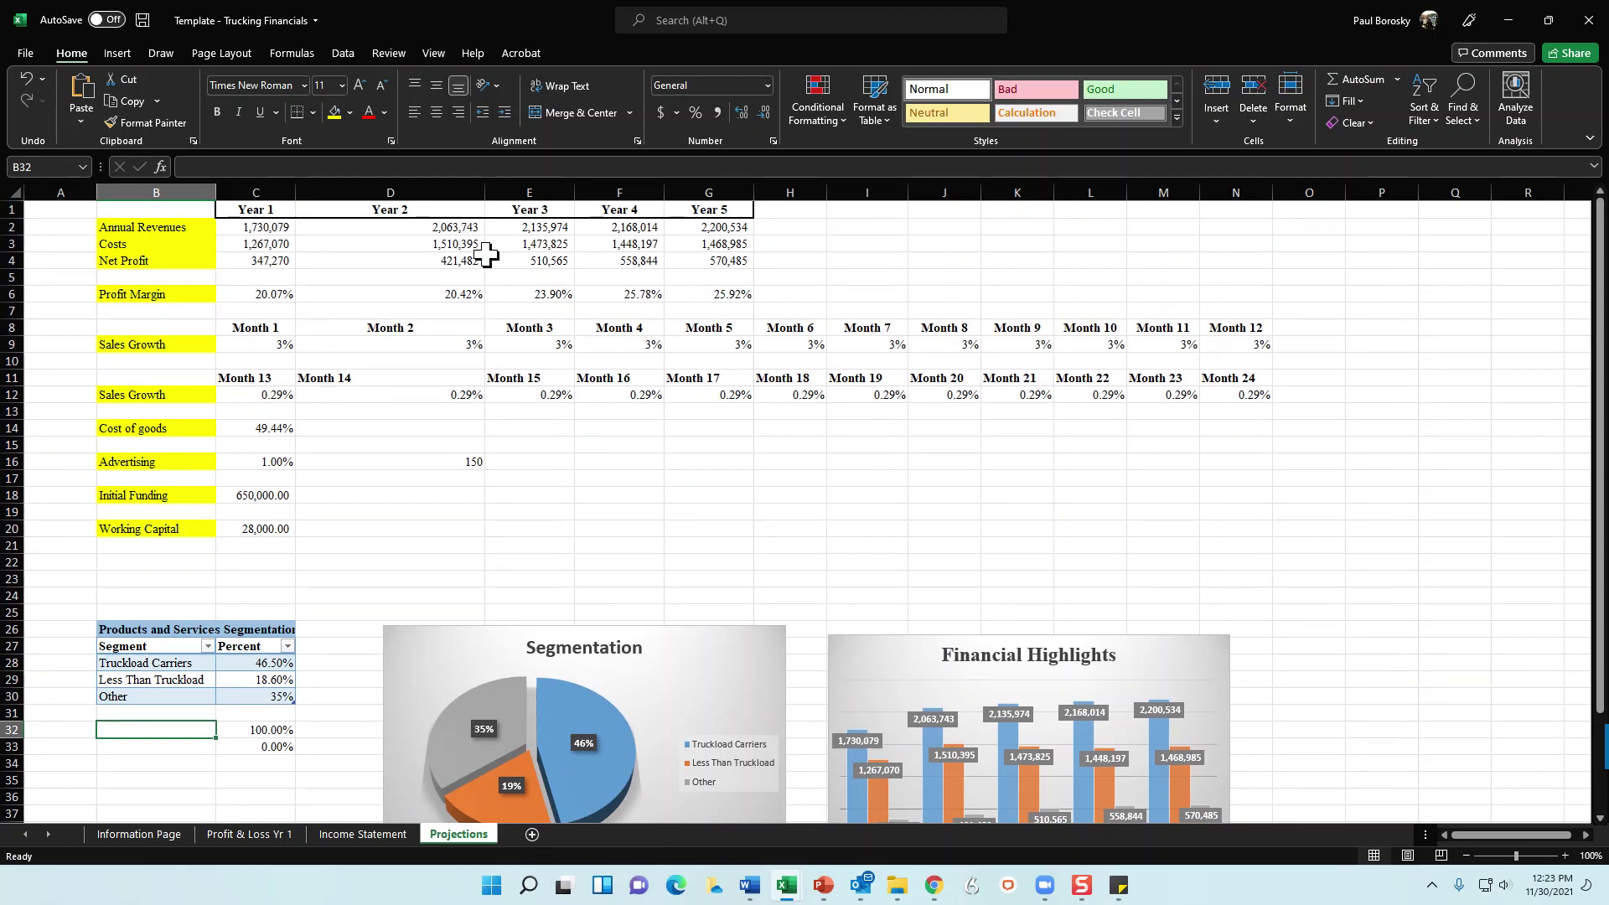
click(188, 291)
click(256, 289)
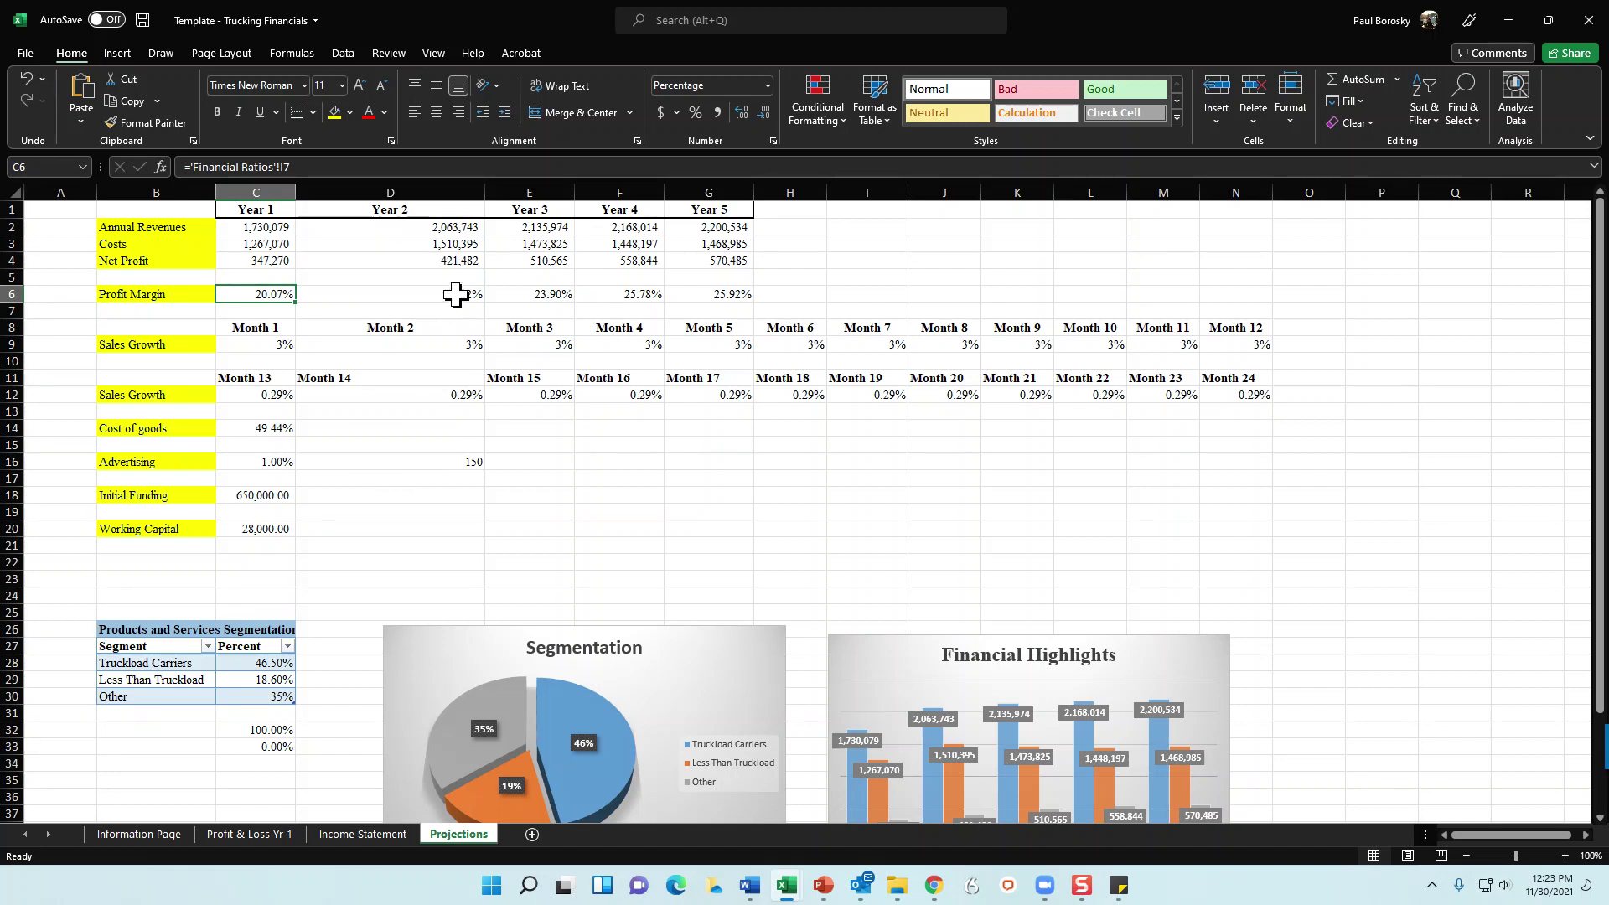
click(713, 293)
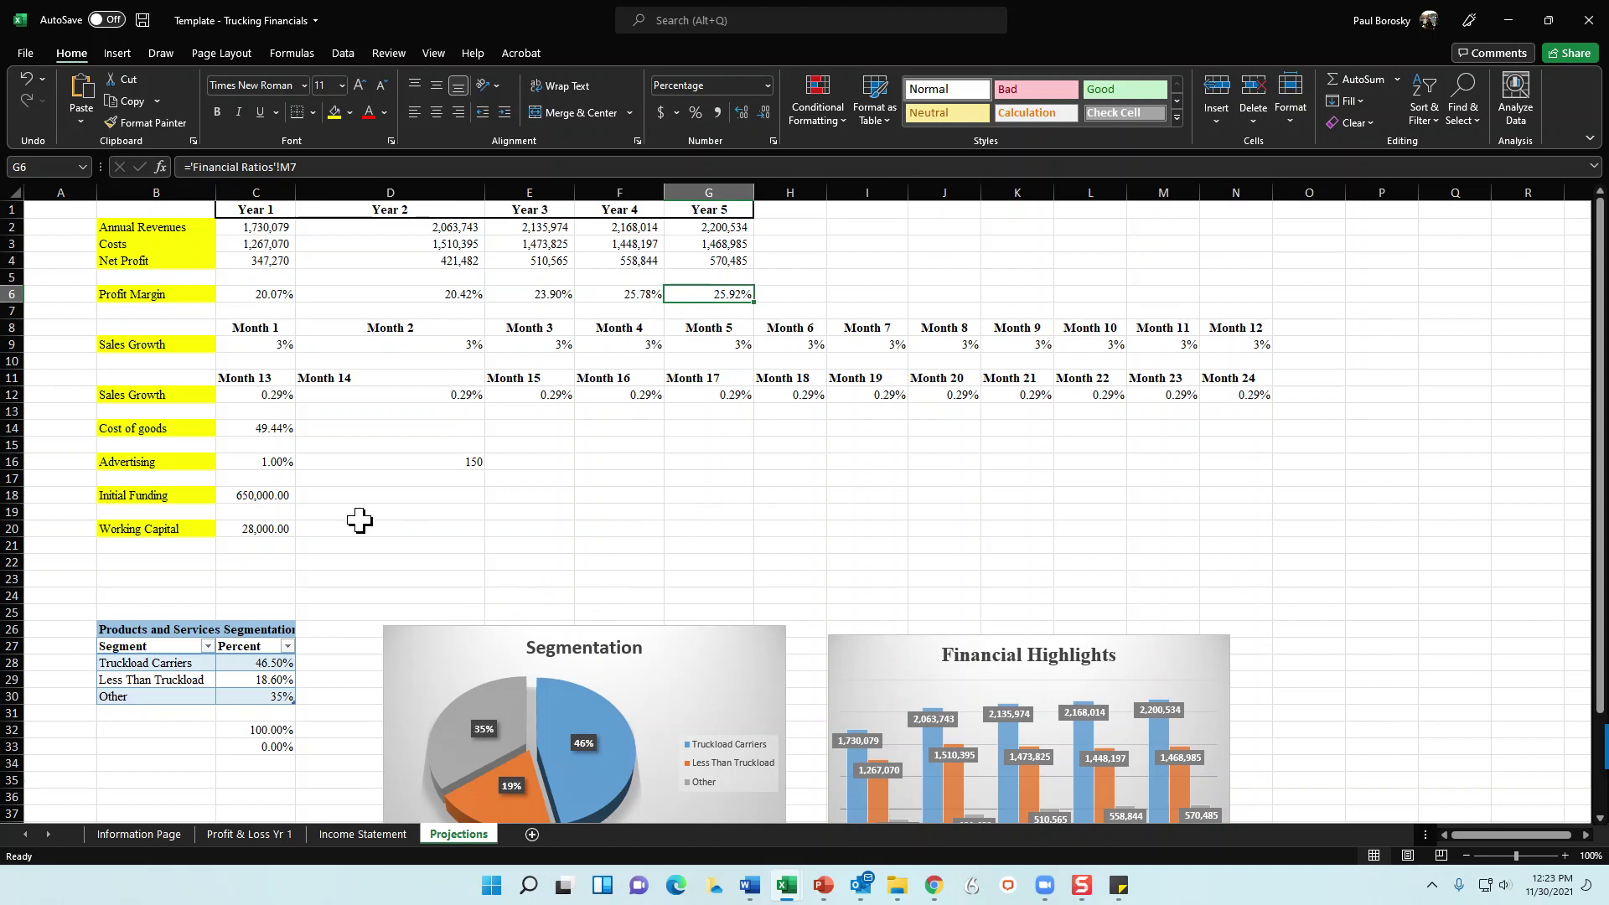
Inspect the initial funding, working capital and Financial Highlights chart on the Projections sheet, and return to the Information Page sheet.
click(260, 512)
click(272, 496)
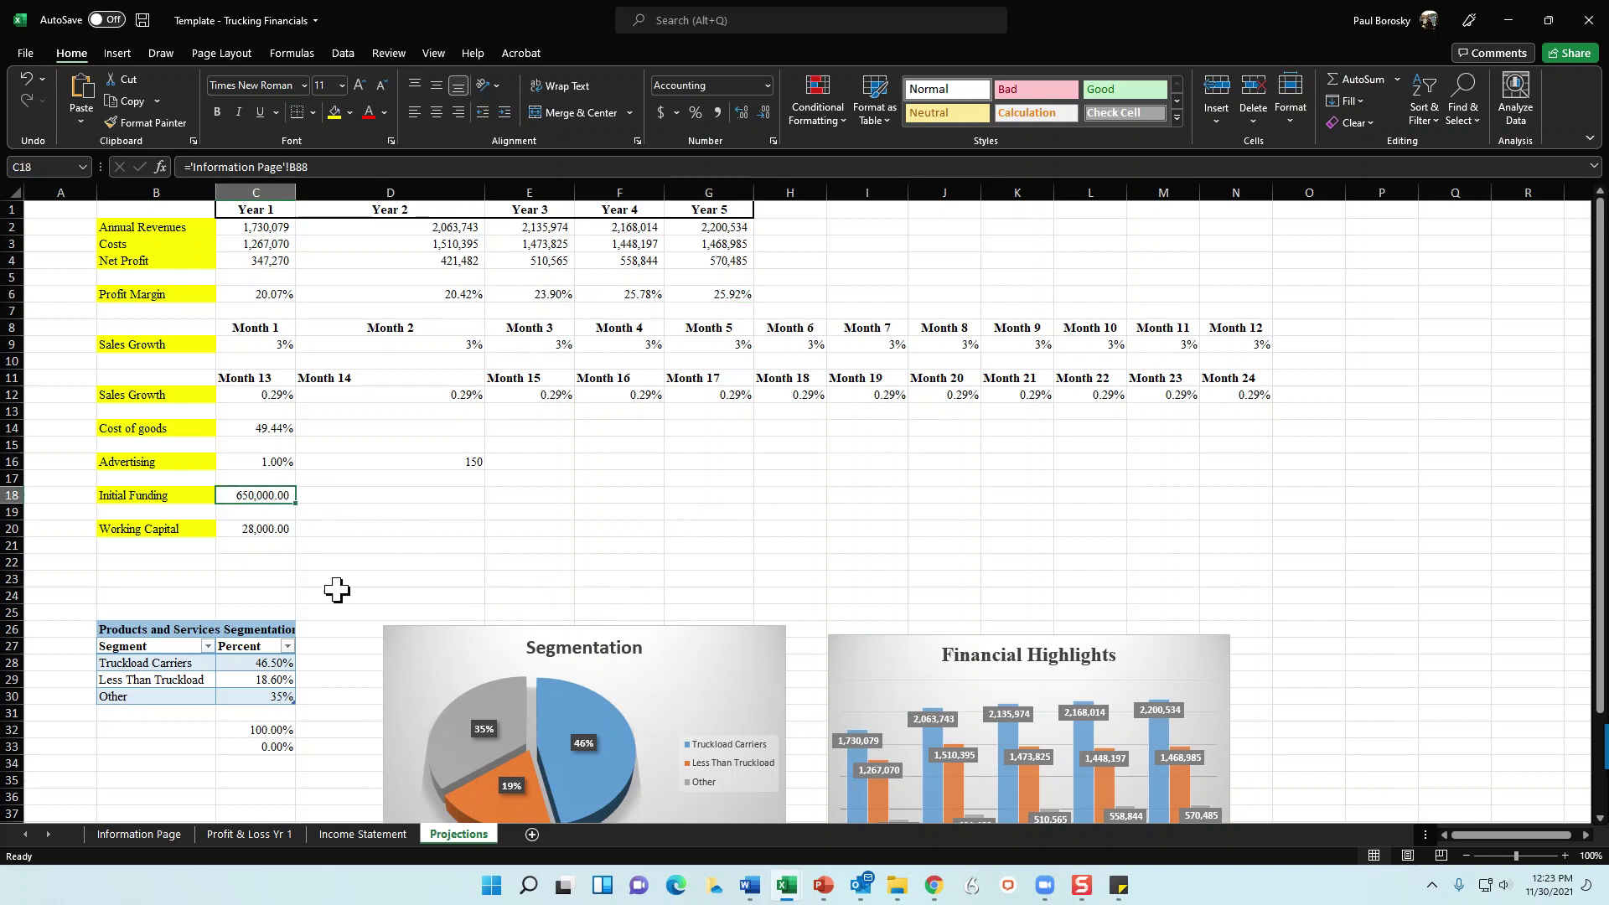
click(267, 526)
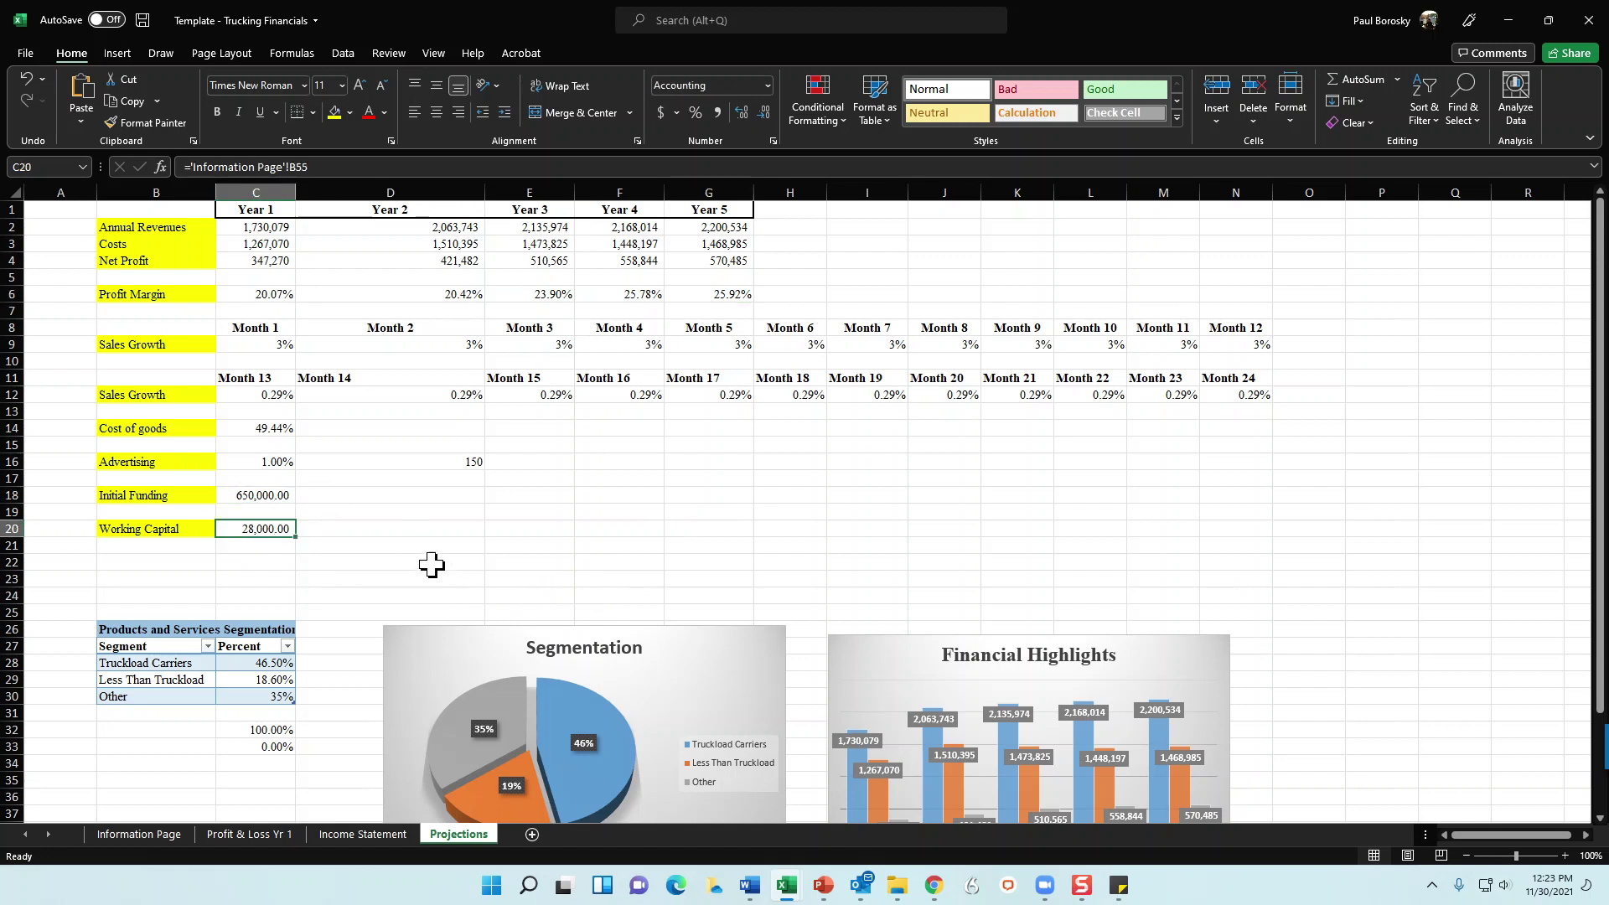
scroll(432, 578, down, 3)
scroll(426, 579, down, 2)
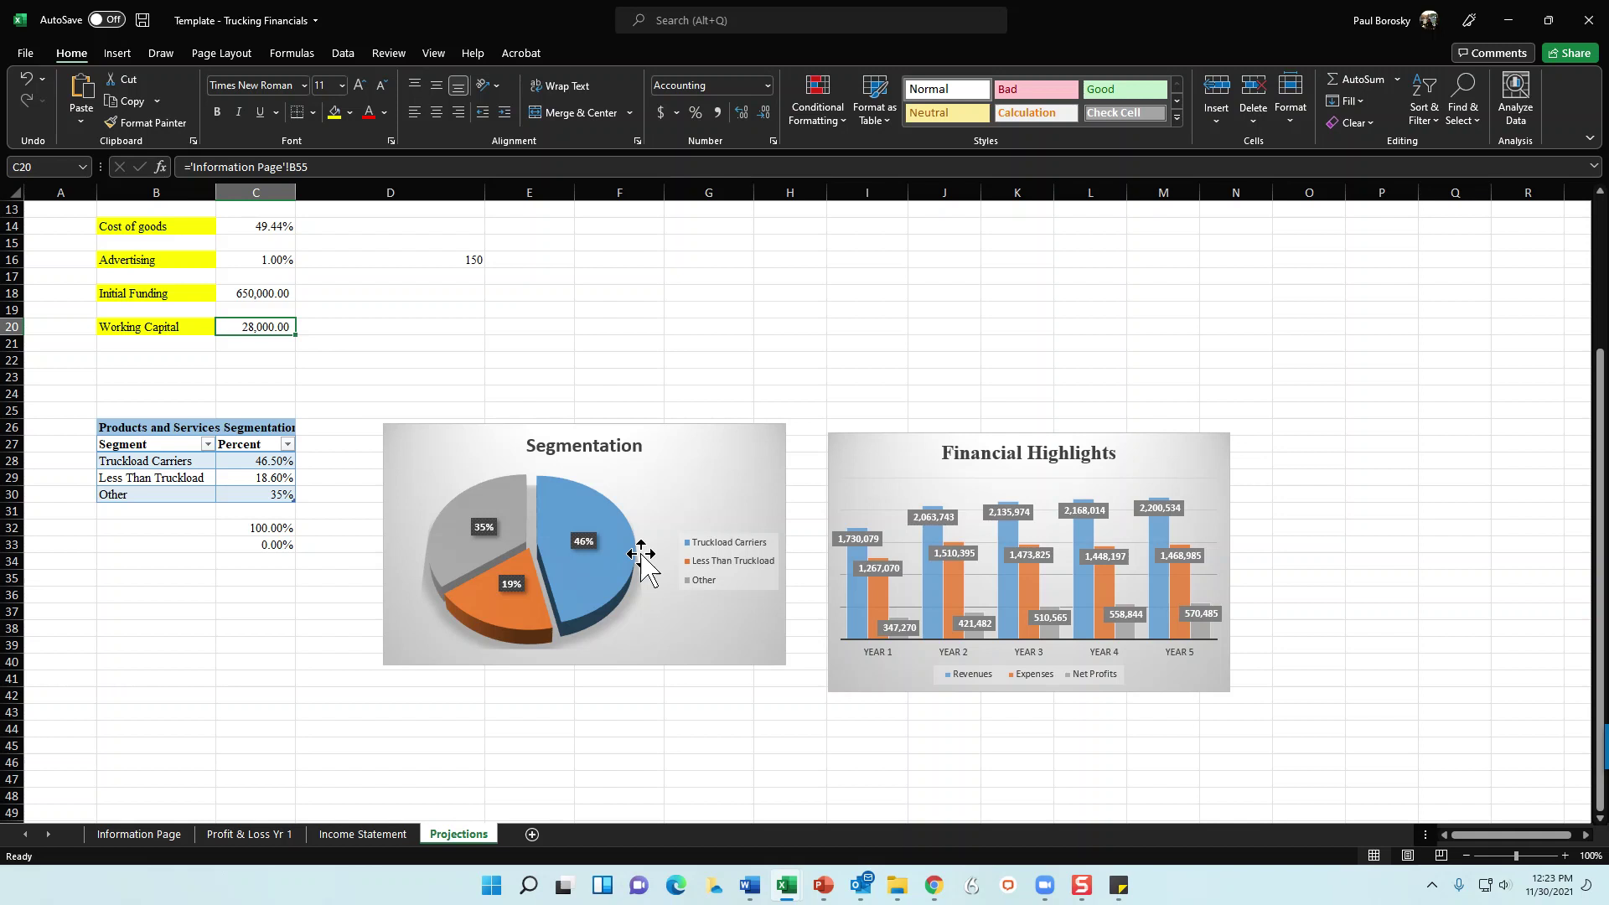
click(901, 465)
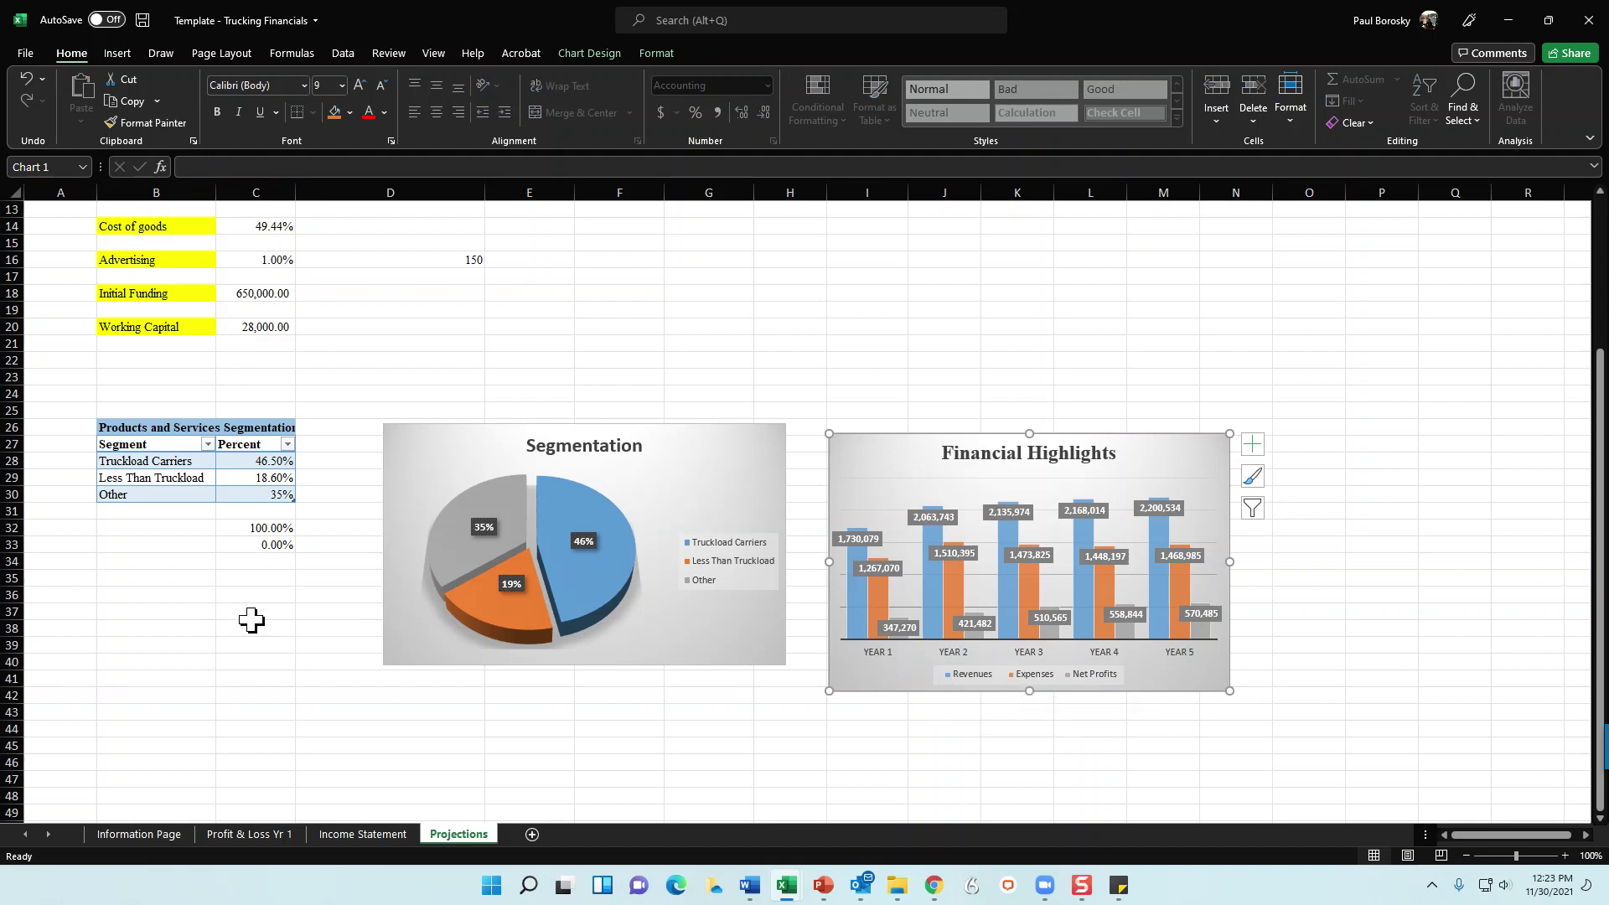
click(144, 836)
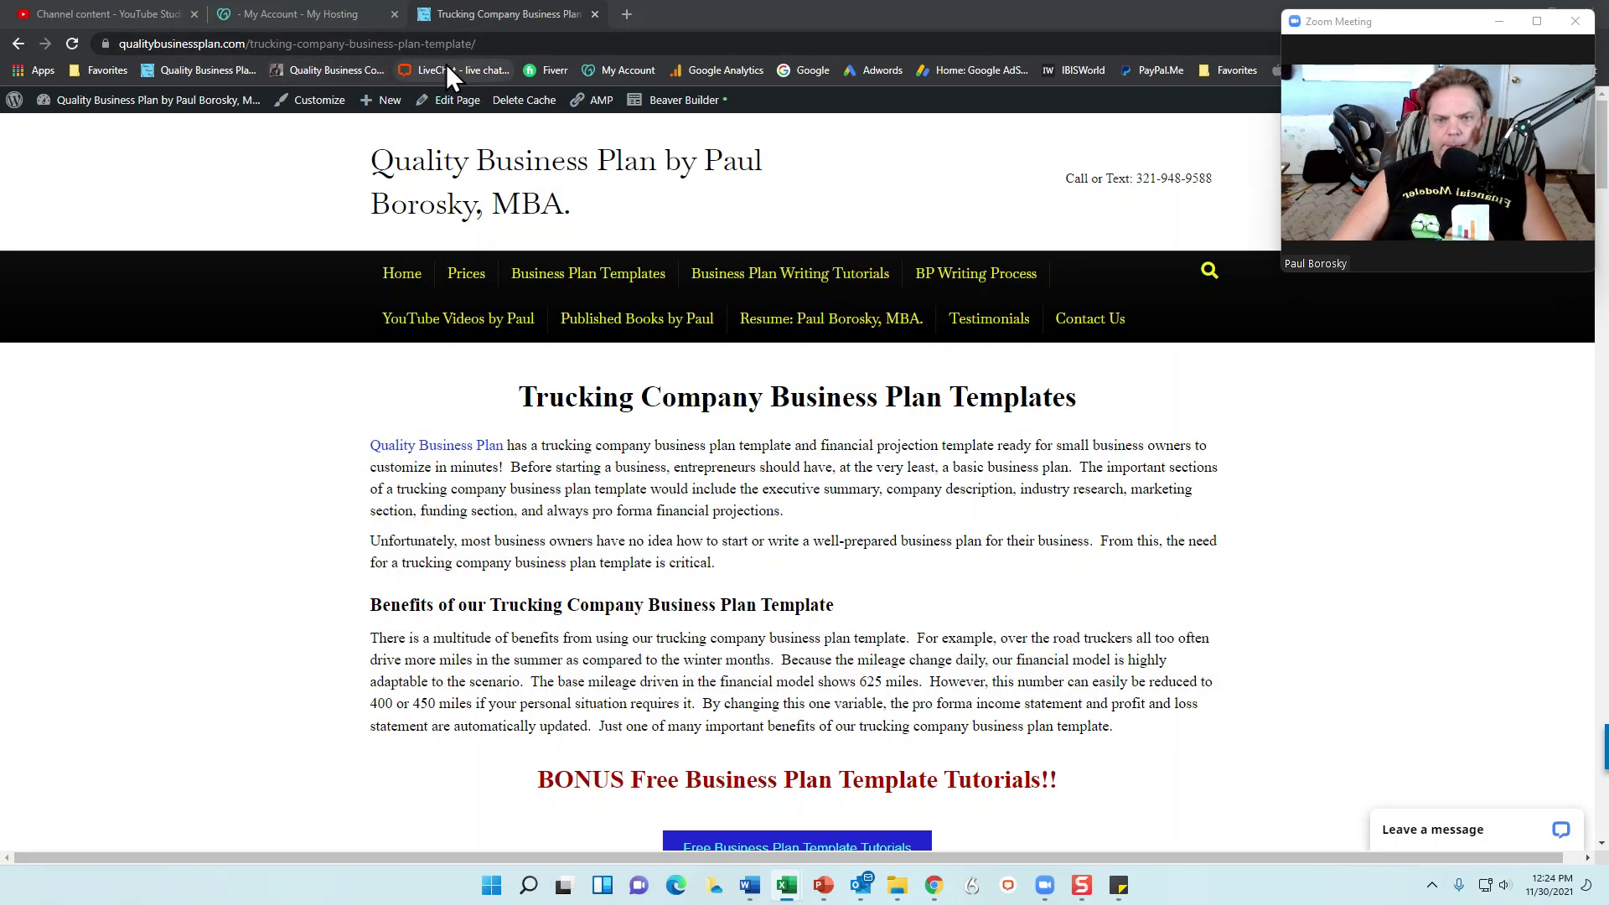
In the browser, read the Trucking Company Business Plan Templates page and its comparison of free and Quality Business Plan templates.
scroll(851, 495, down, 1)
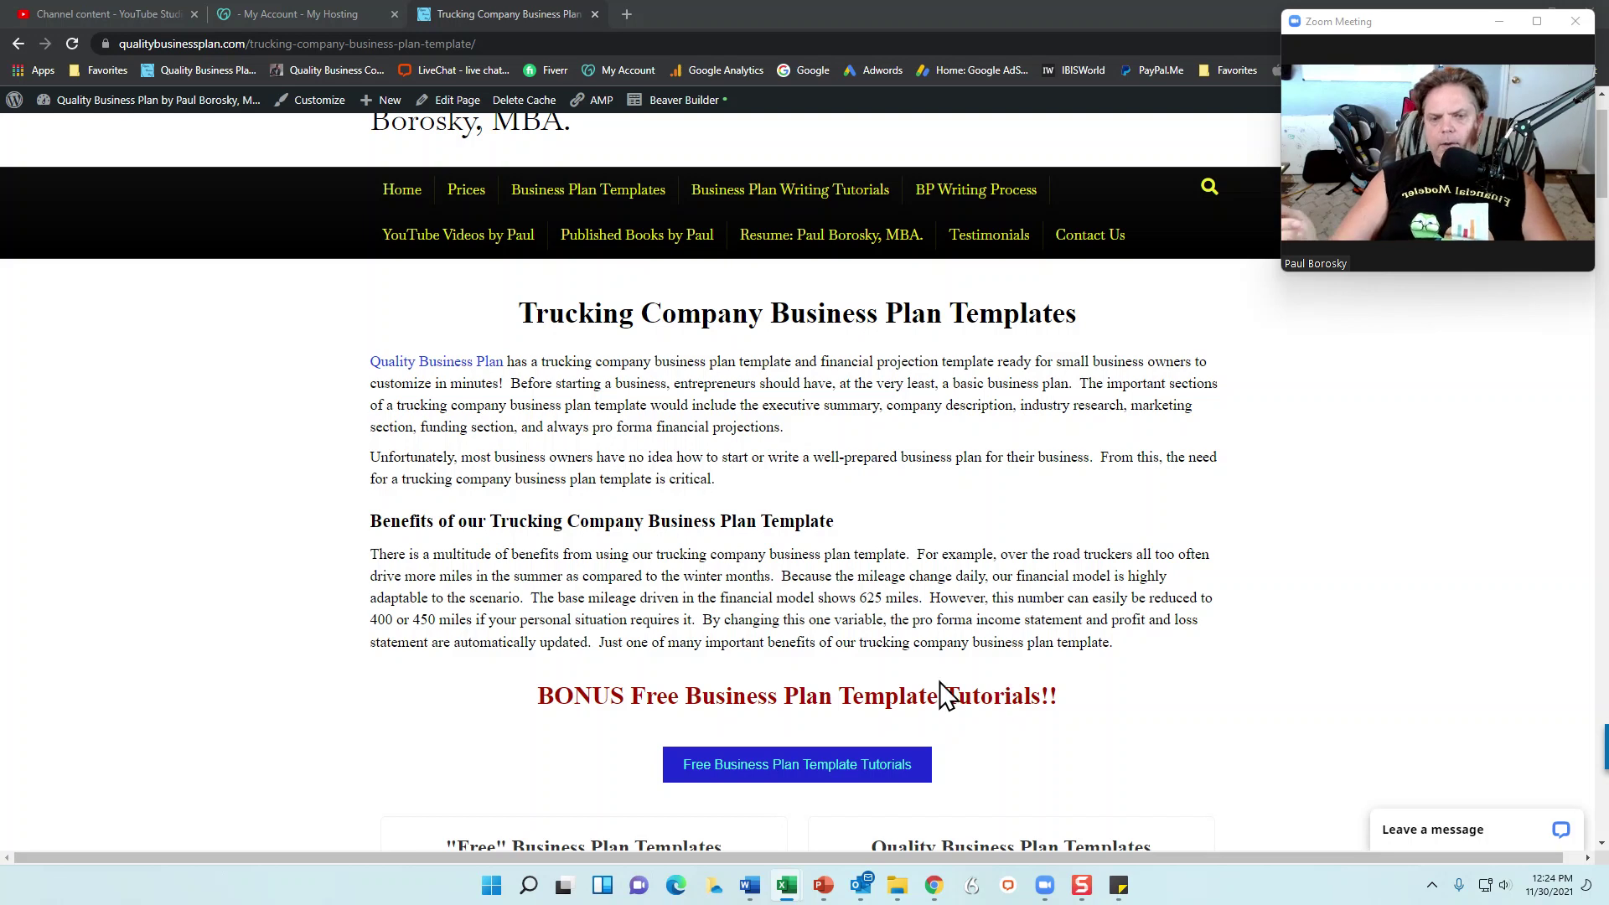
scroll(921, 687, down, 3)
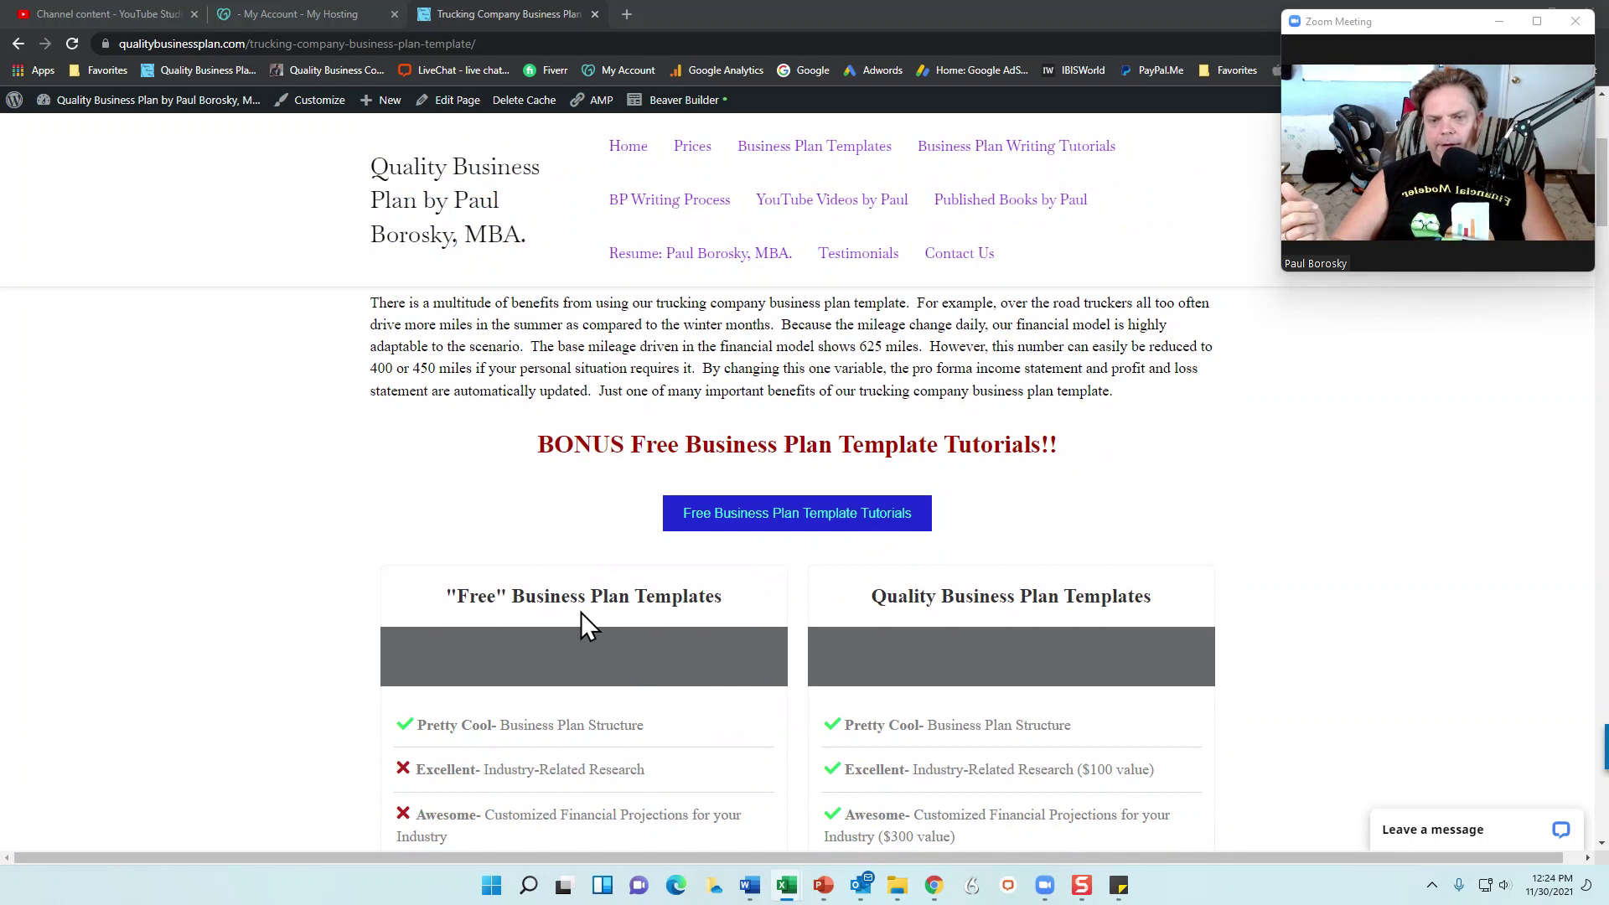
scroll(620, 662, down, 2)
scroll(628, 672, down, 3)
scroll(632, 671, up, 7)
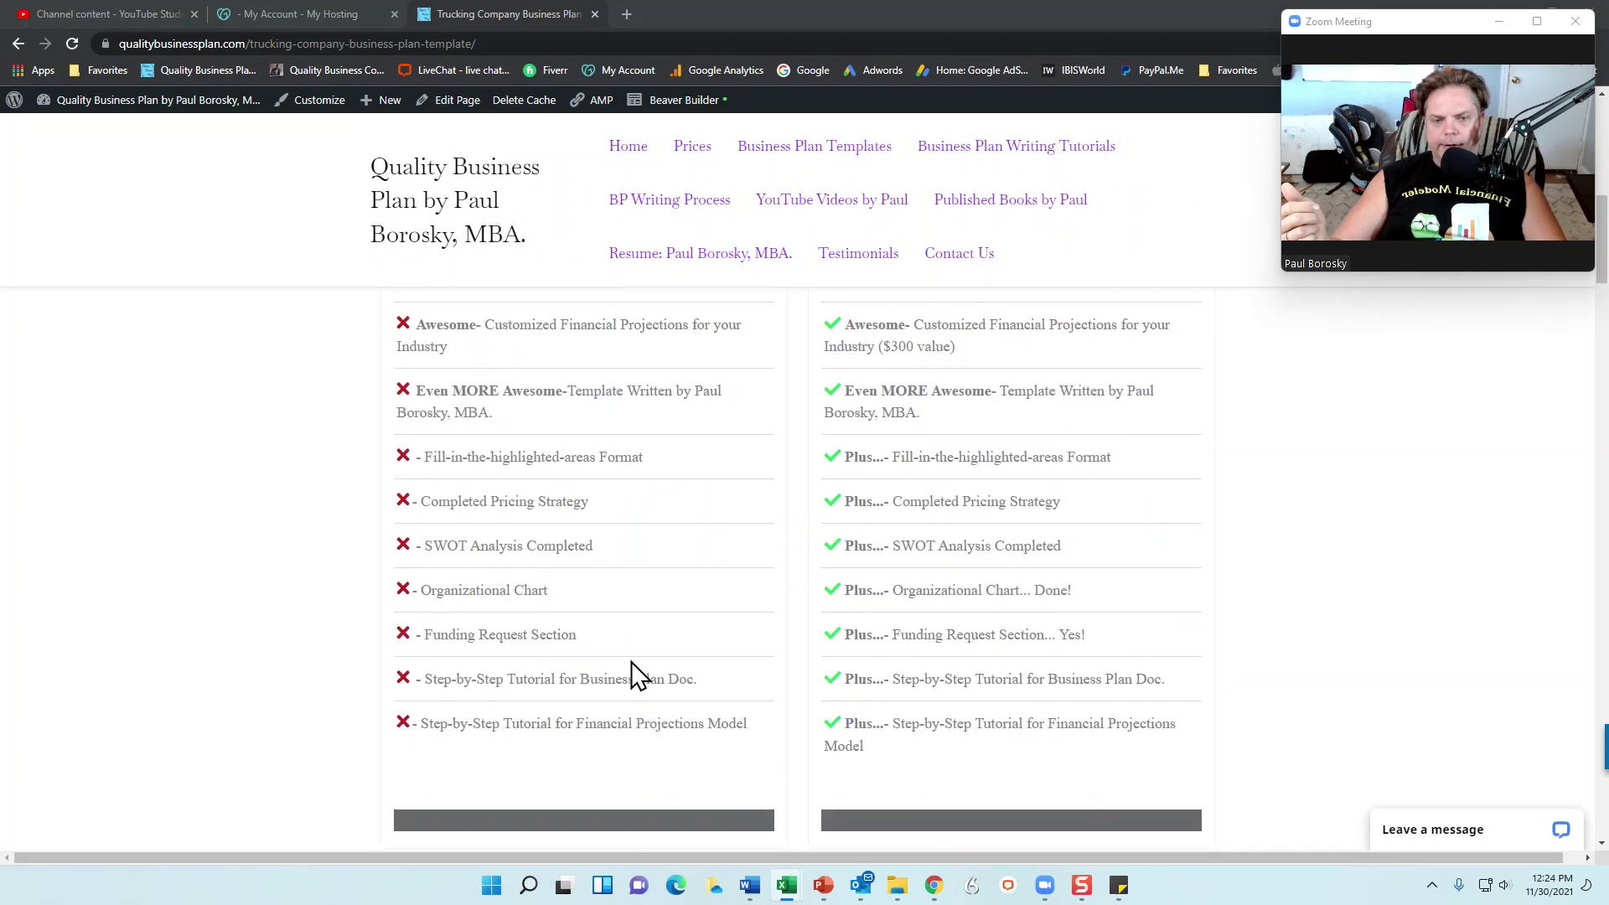
Compare the sales prices of the basic and advanced trucking company business plan templates, and return to the beginning of the page.
scroll(635, 668, down, 3)
scroll(634, 664, down, 12)
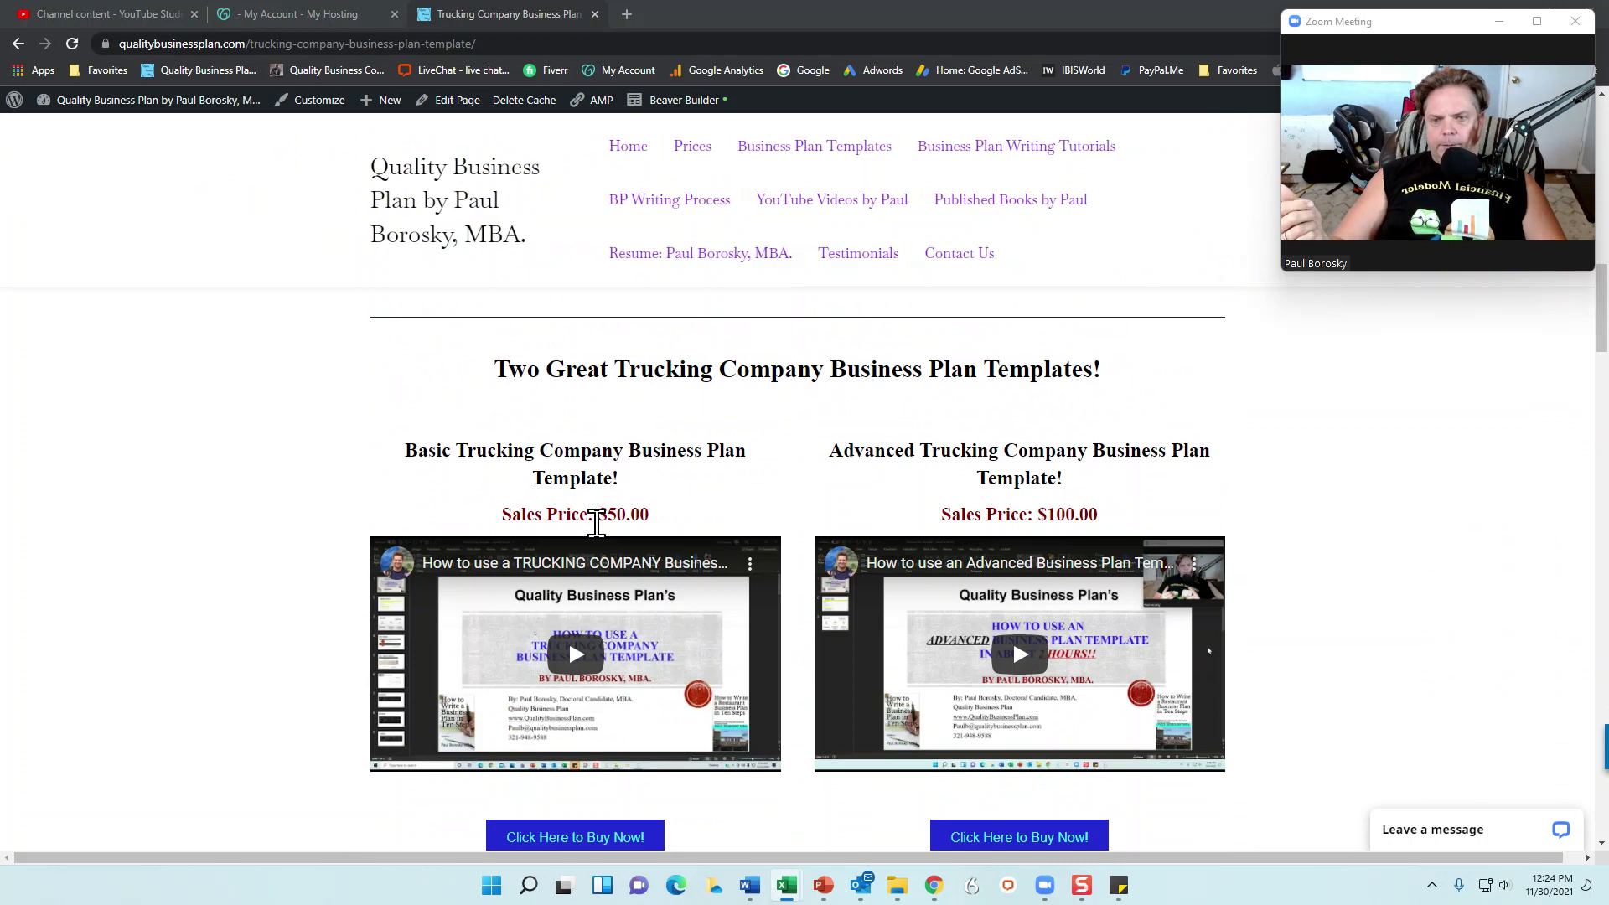
scroll(607, 536, up, 3)
scroll(614, 547, down, 1)
scroll(616, 544, down, 1)
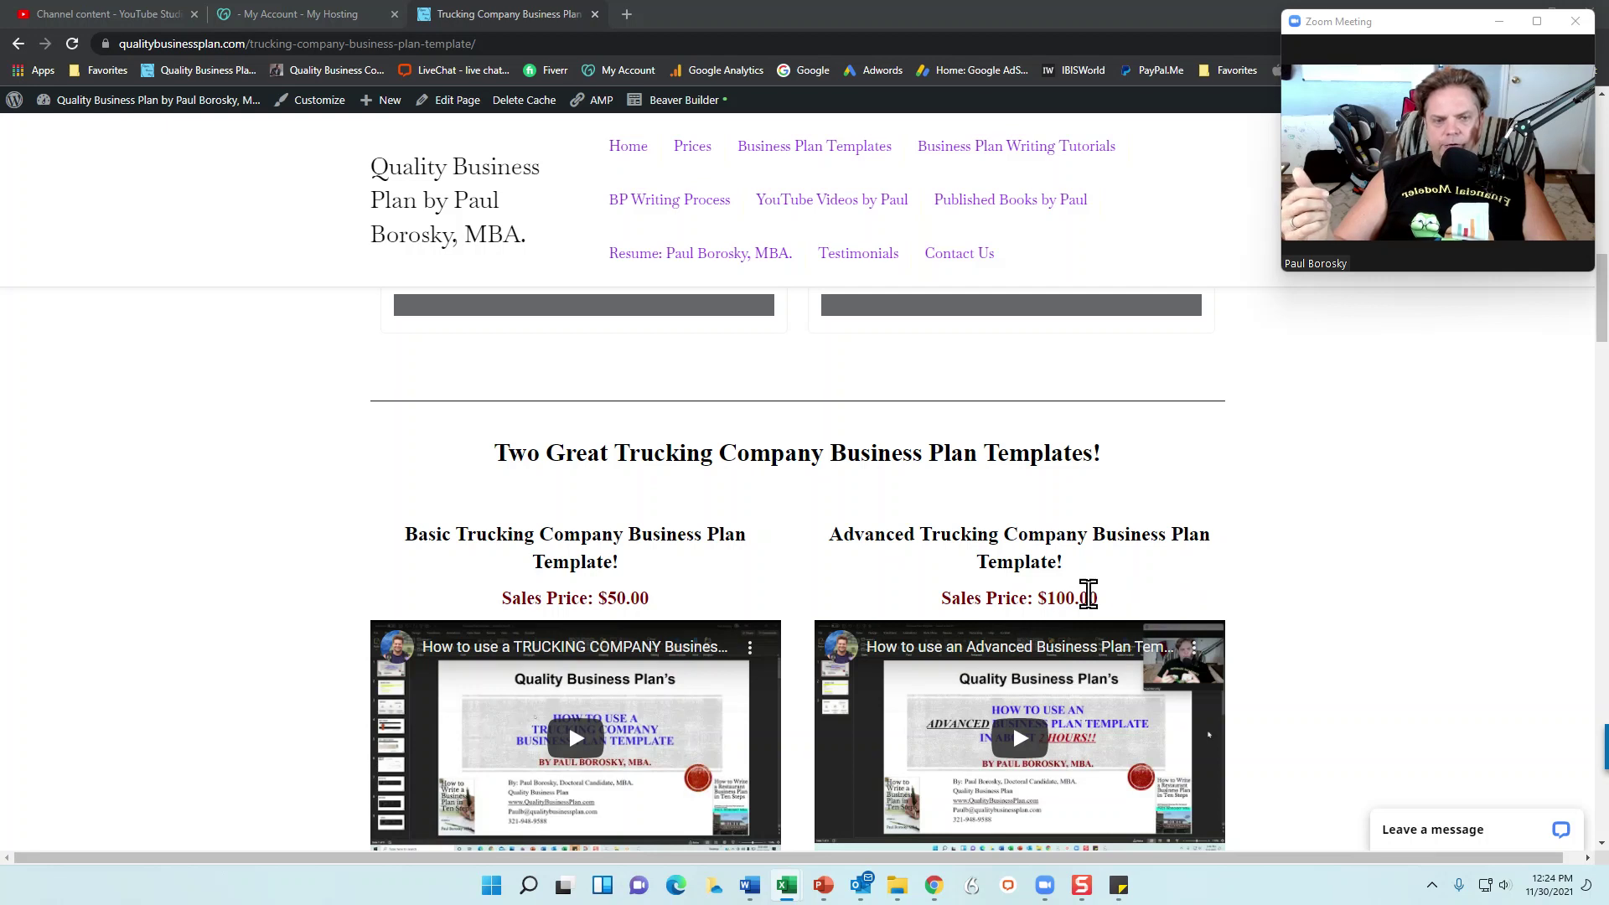
scroll(737, 645, up, 5)
scroll(453, 481, up, 10)
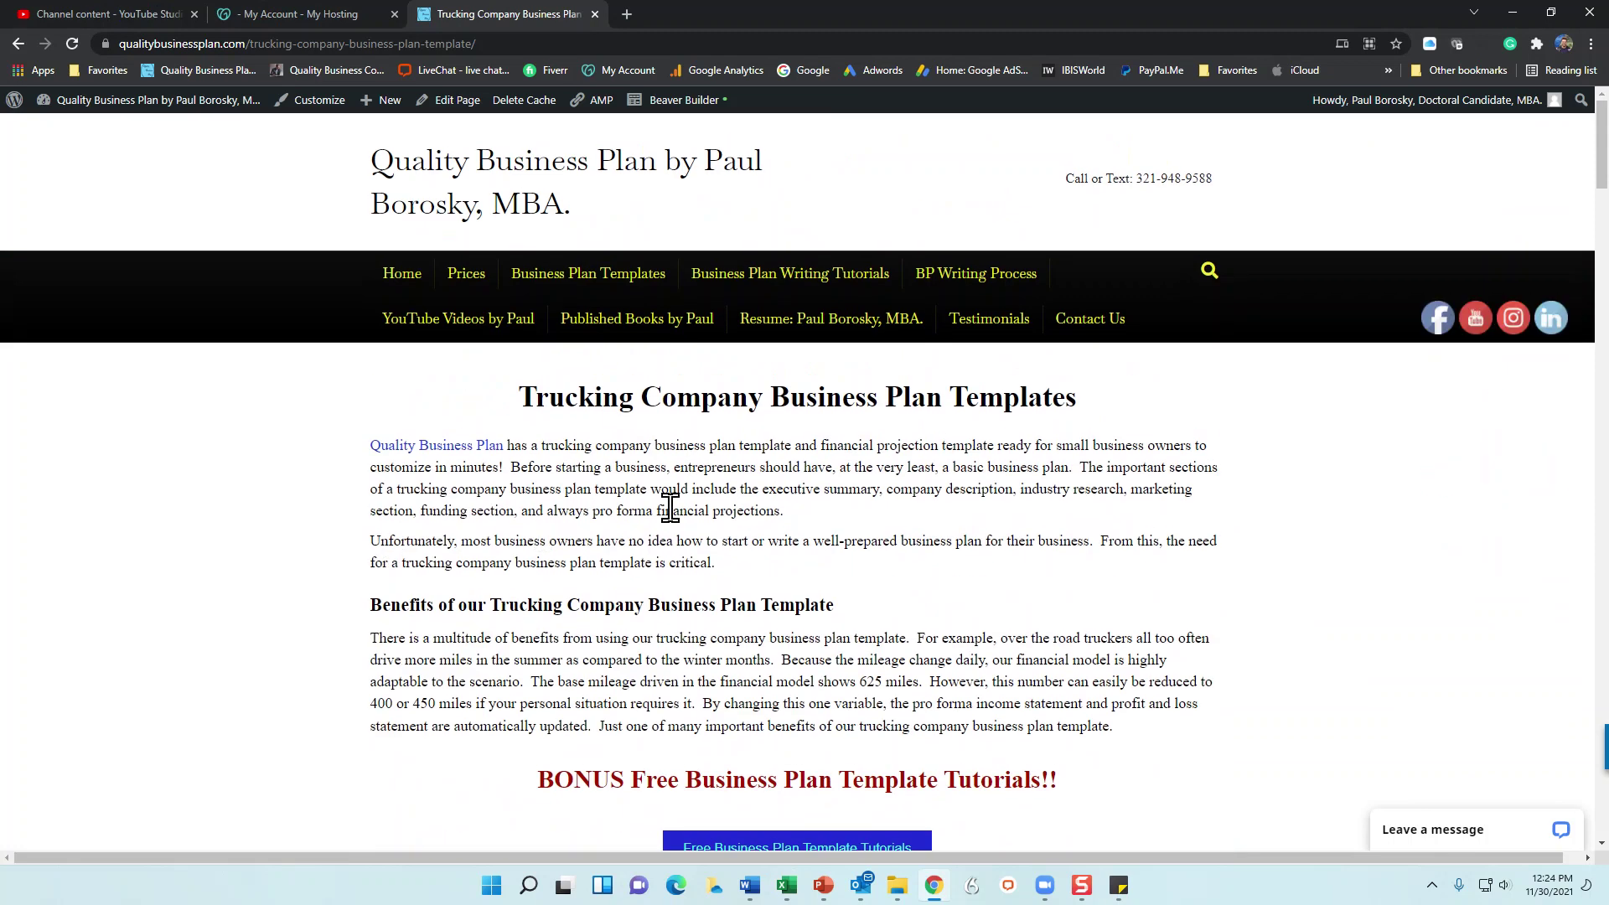